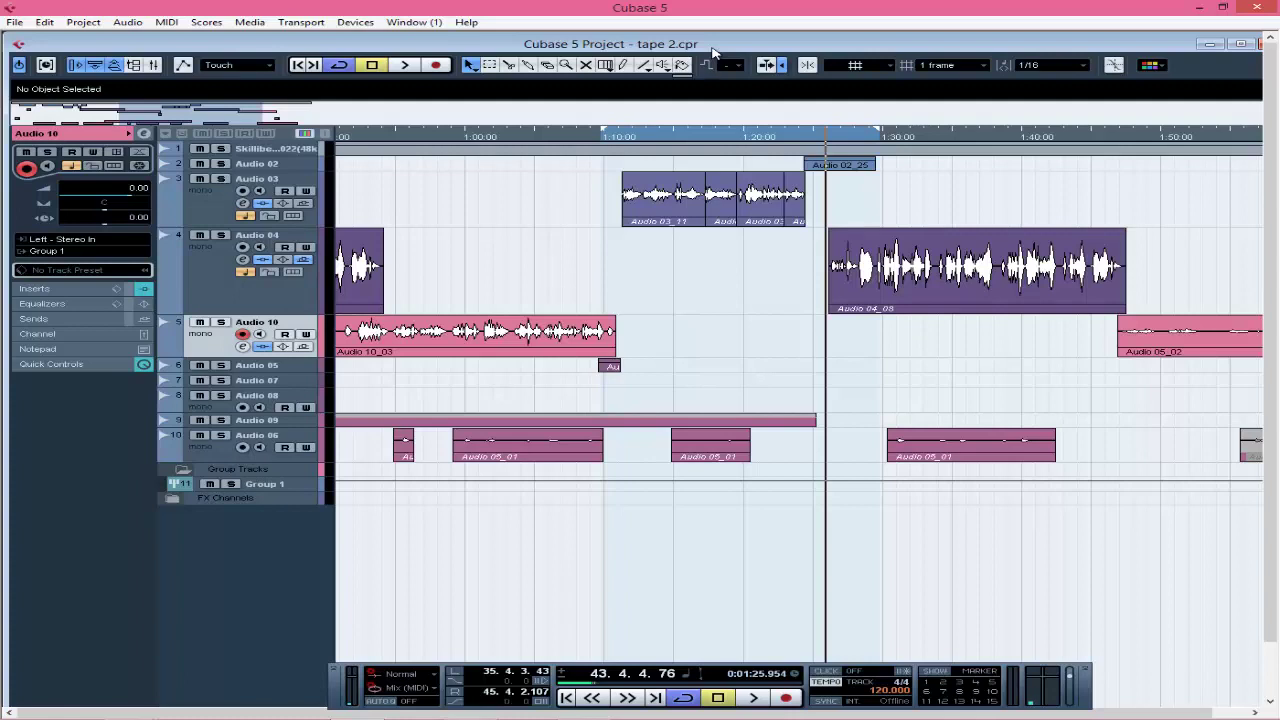
Play the mix from the start of the loop range and stop near 1:29.
key(space)
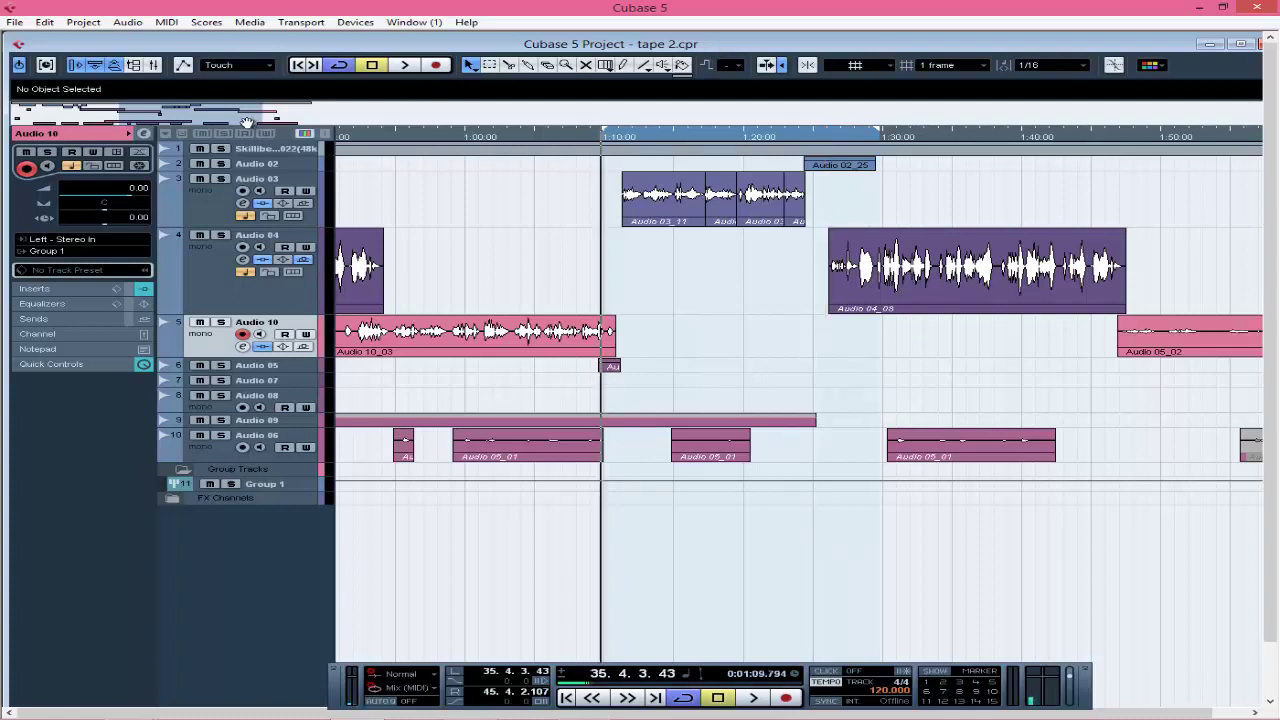
drag(249, 124, 263, 133)
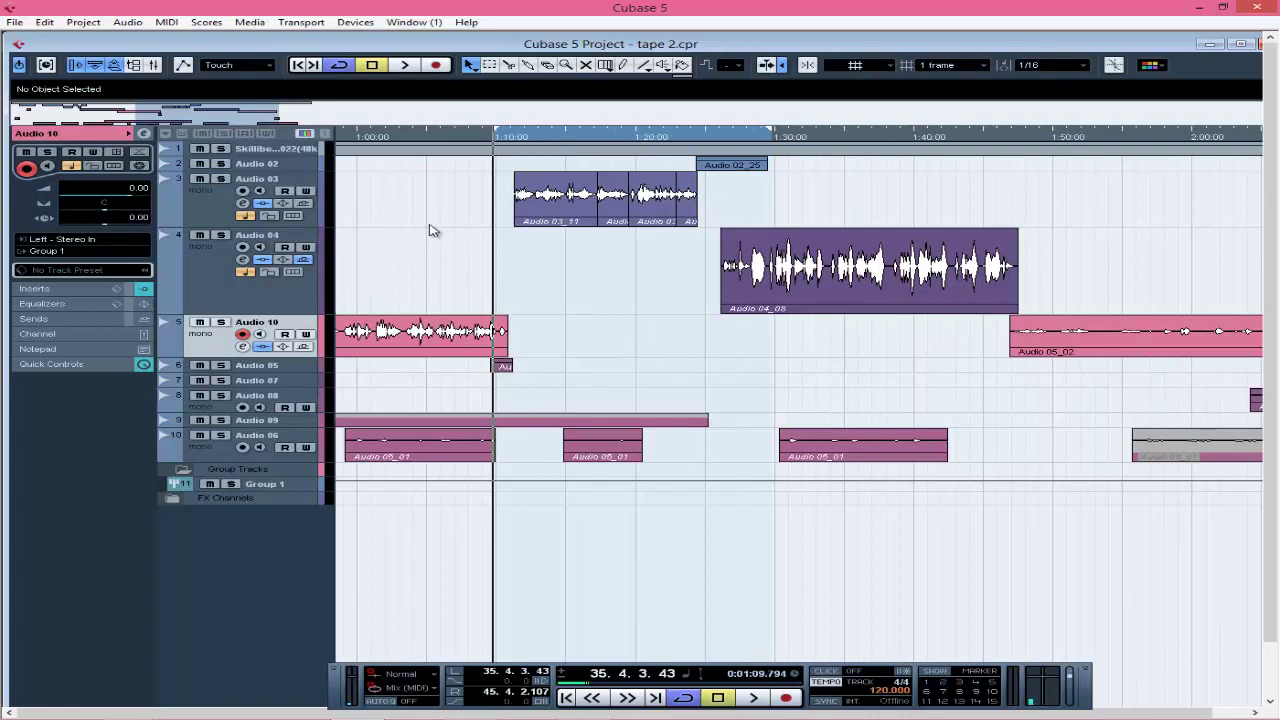
key(space)
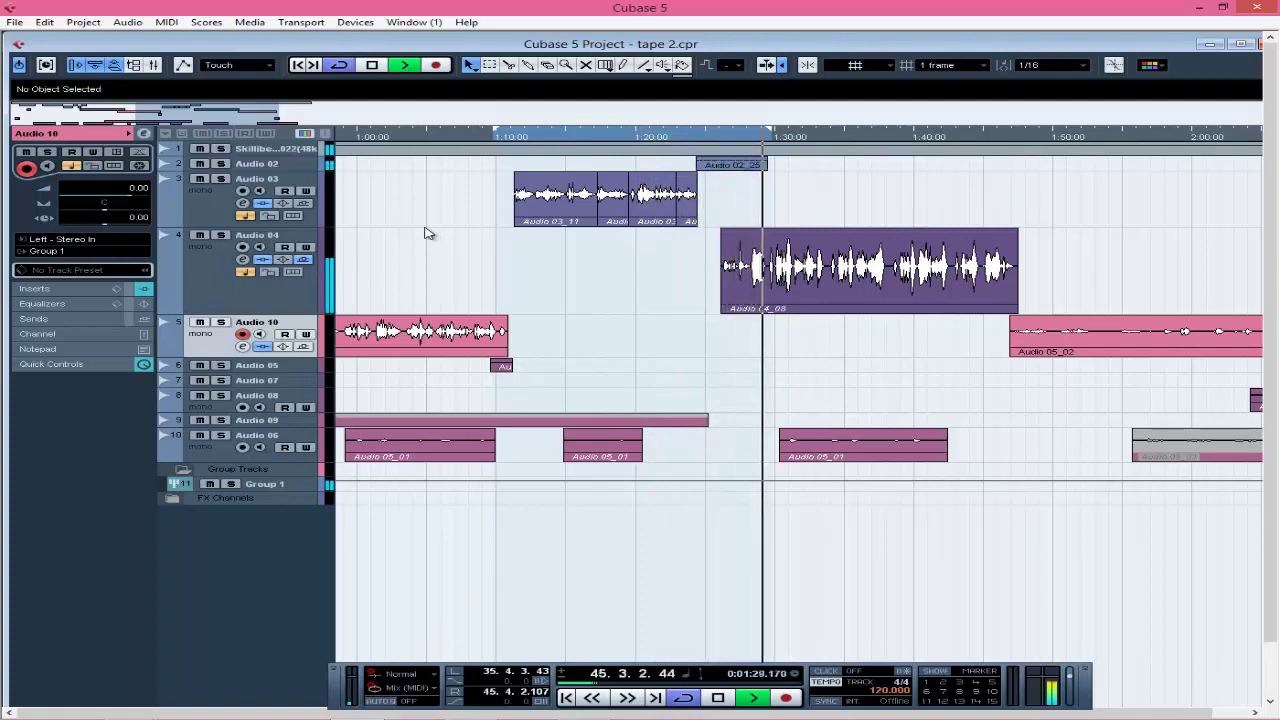
key(space)
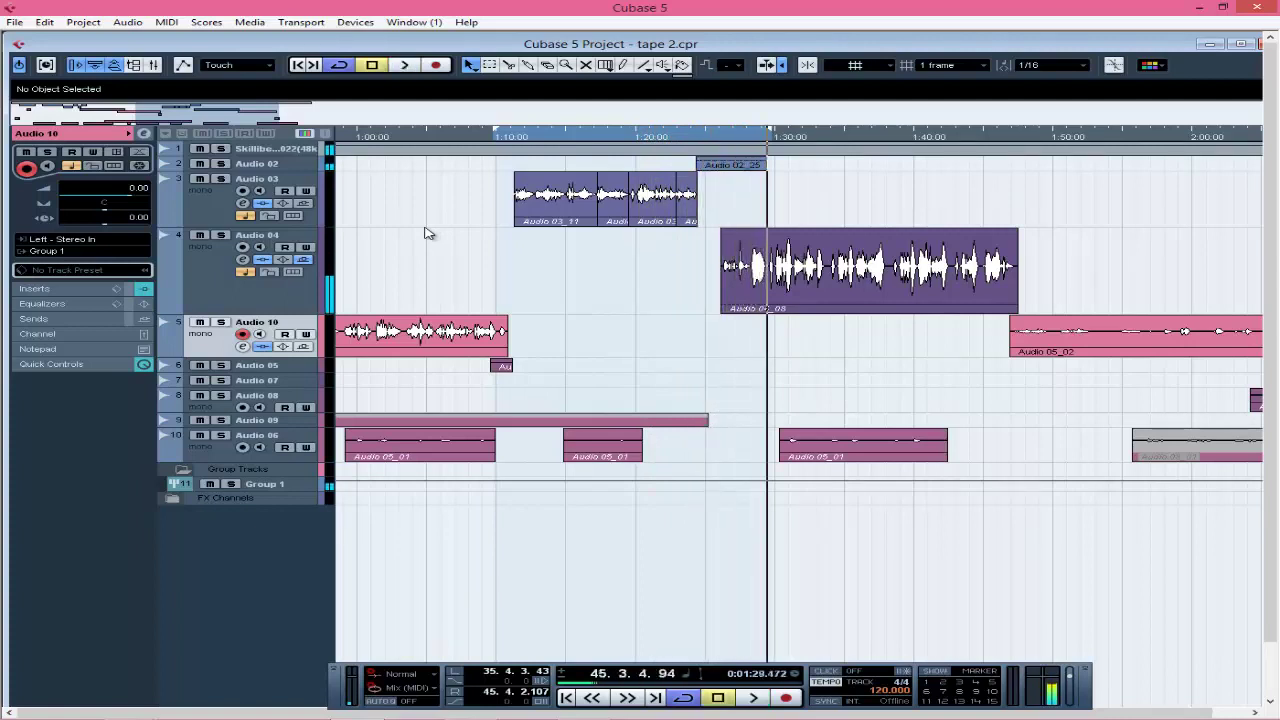
Examine the insert effects on the Group 1 channel and track Audio 03, including the C1 gate Mono settings.
click(266, 167)
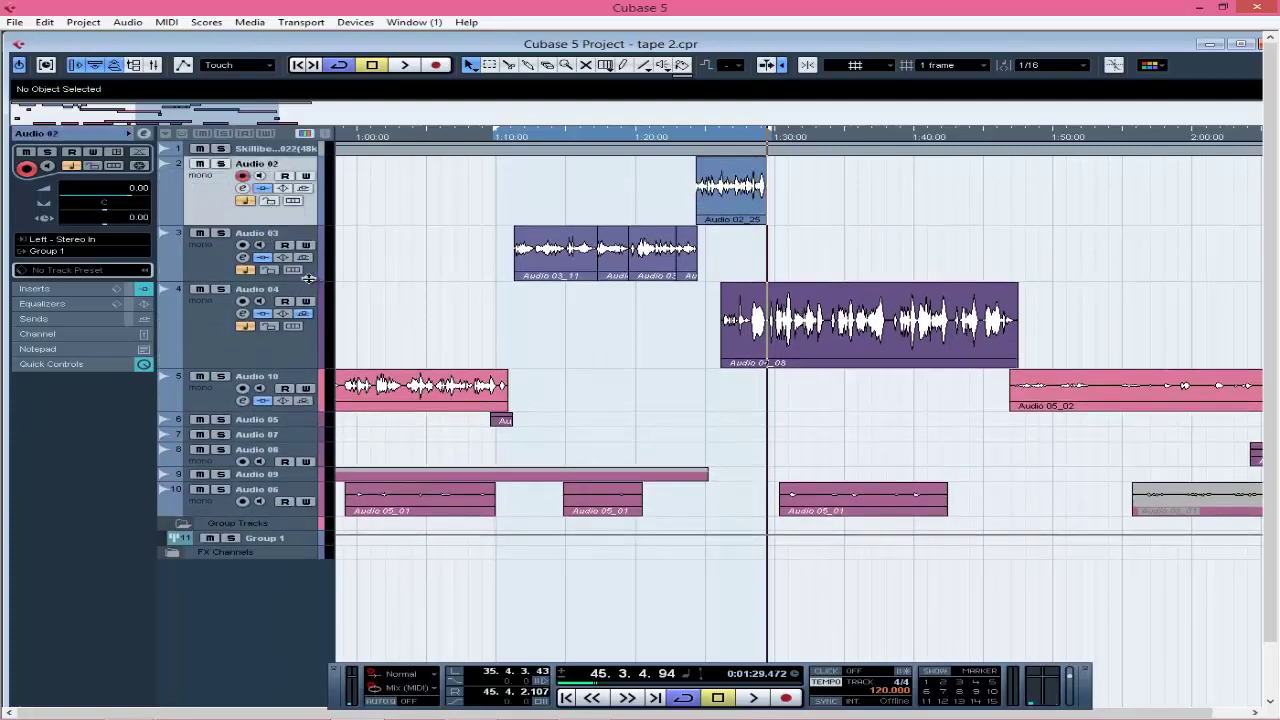
click(303, 540)
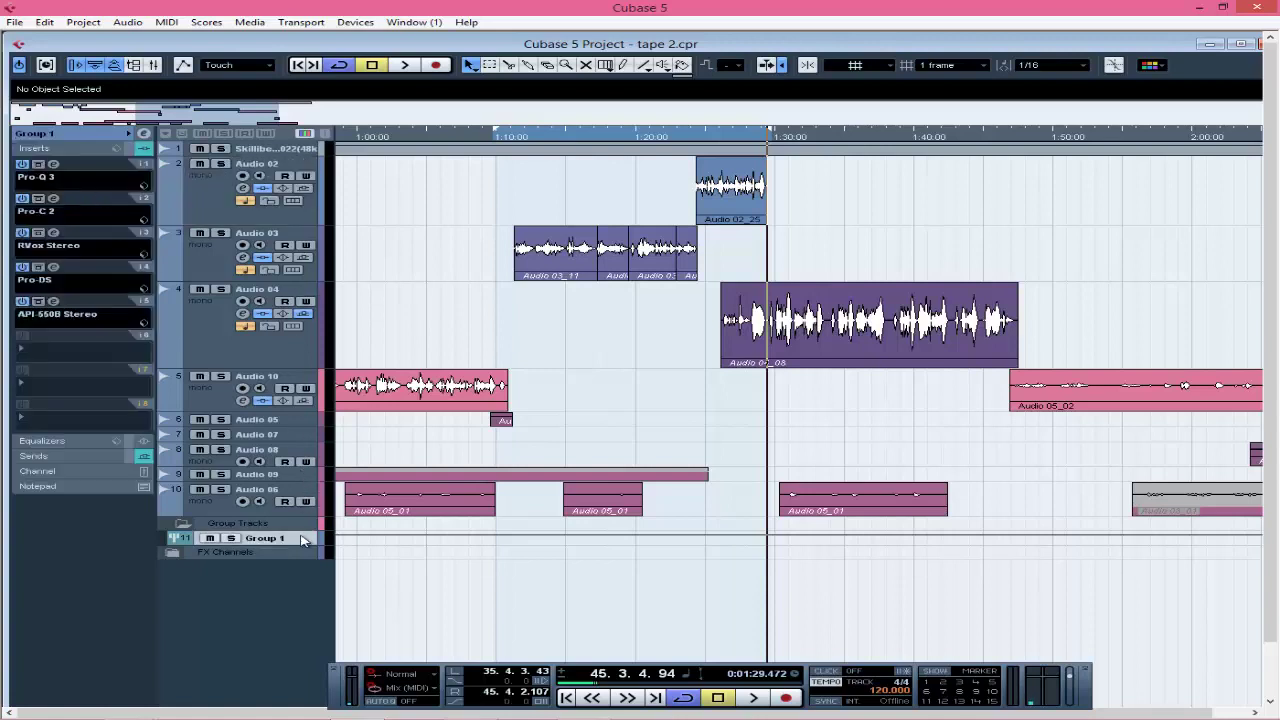
click(220, 272)
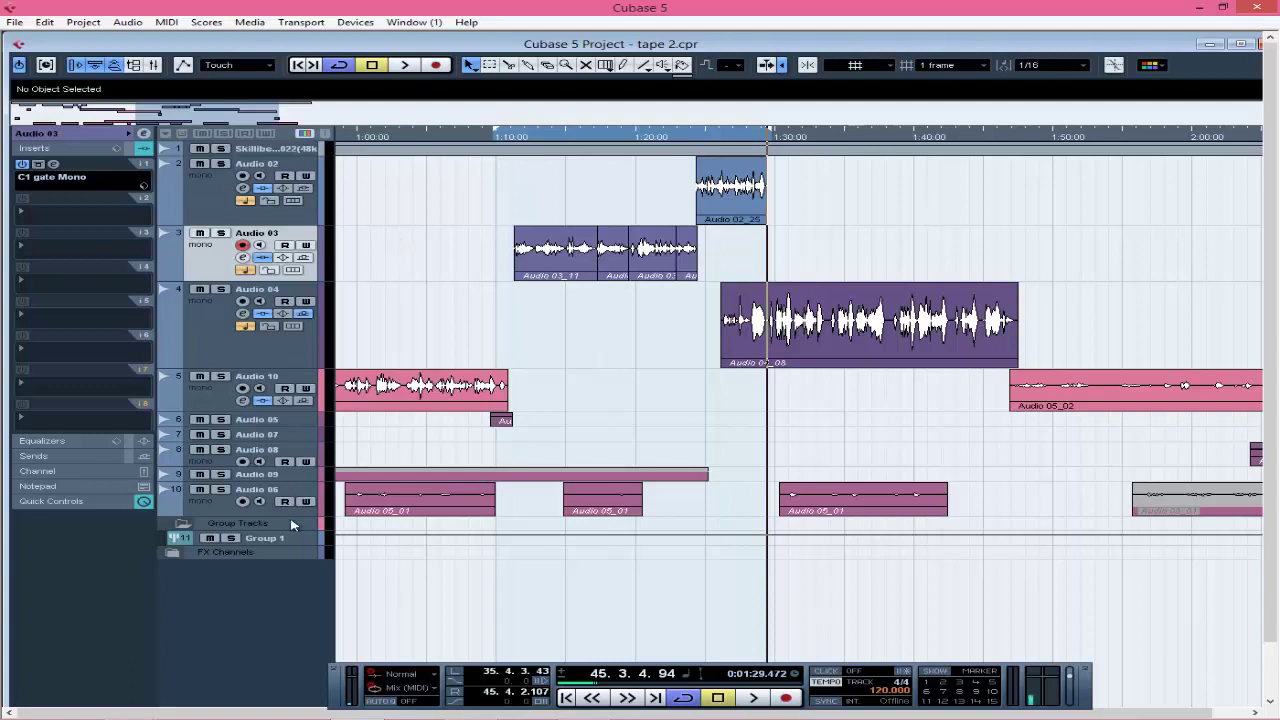
click(291, 541)
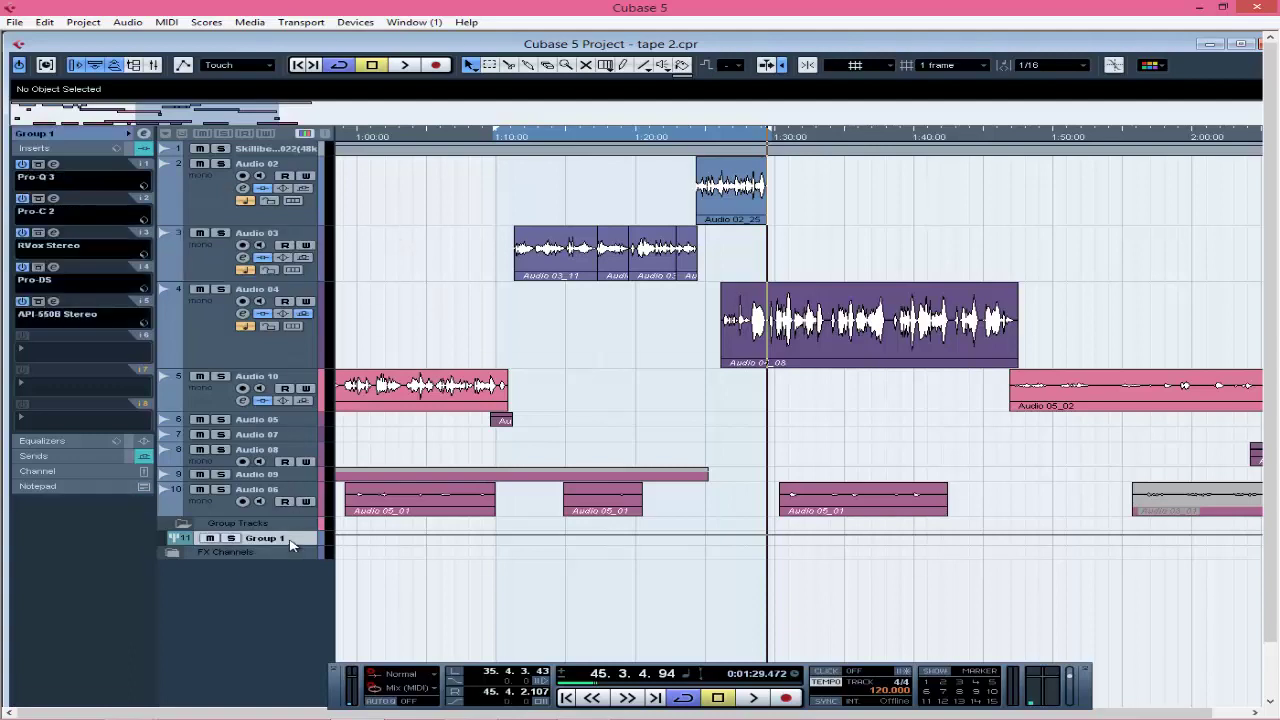
click(213, 263)
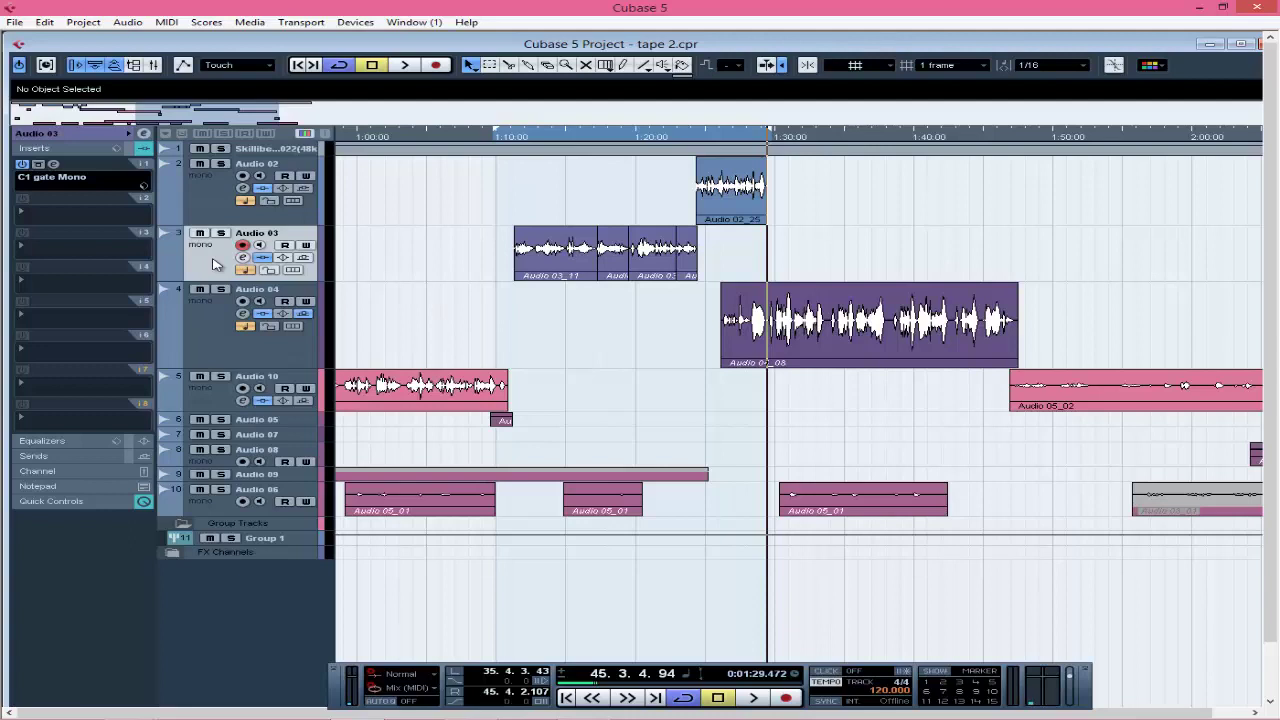
click(54, 165)
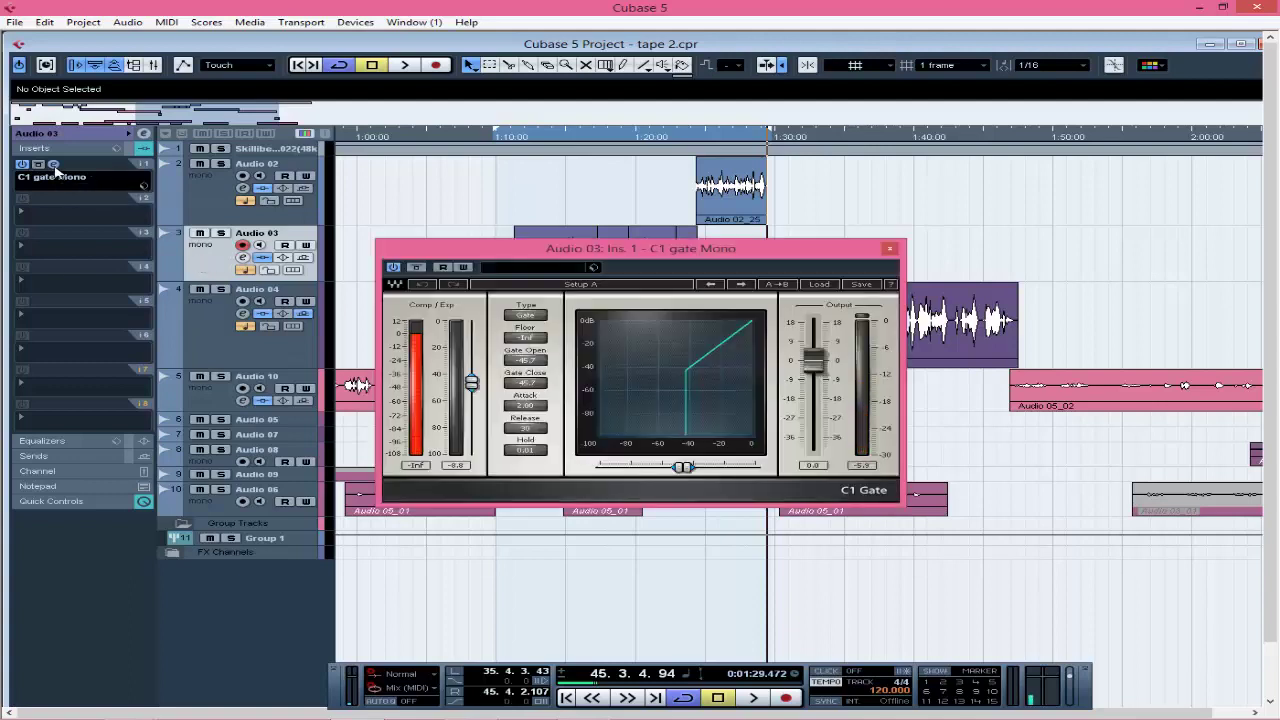
click(889, 248)
Bypass the inserts and sends of Group 1 and the inserts of Audio 03 and Audio 02.
click(285, 538)
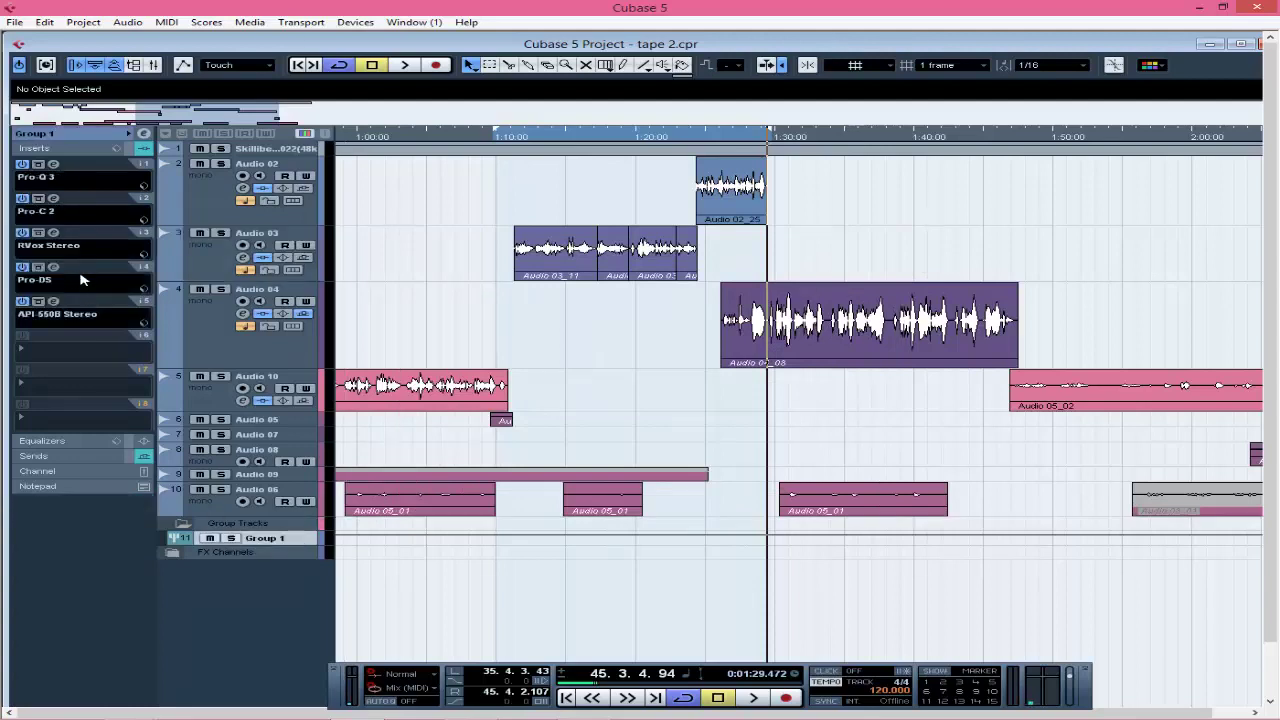
click(130, 149)
click(69, 458)
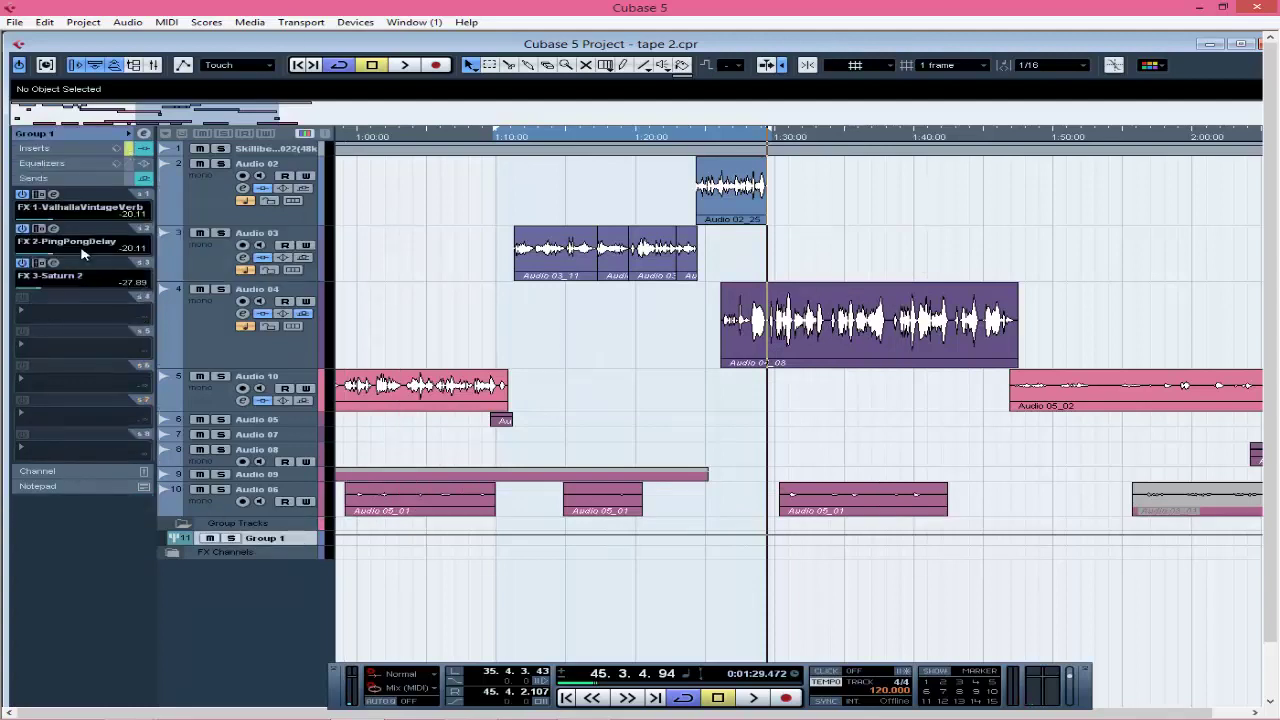
click(203, 262)
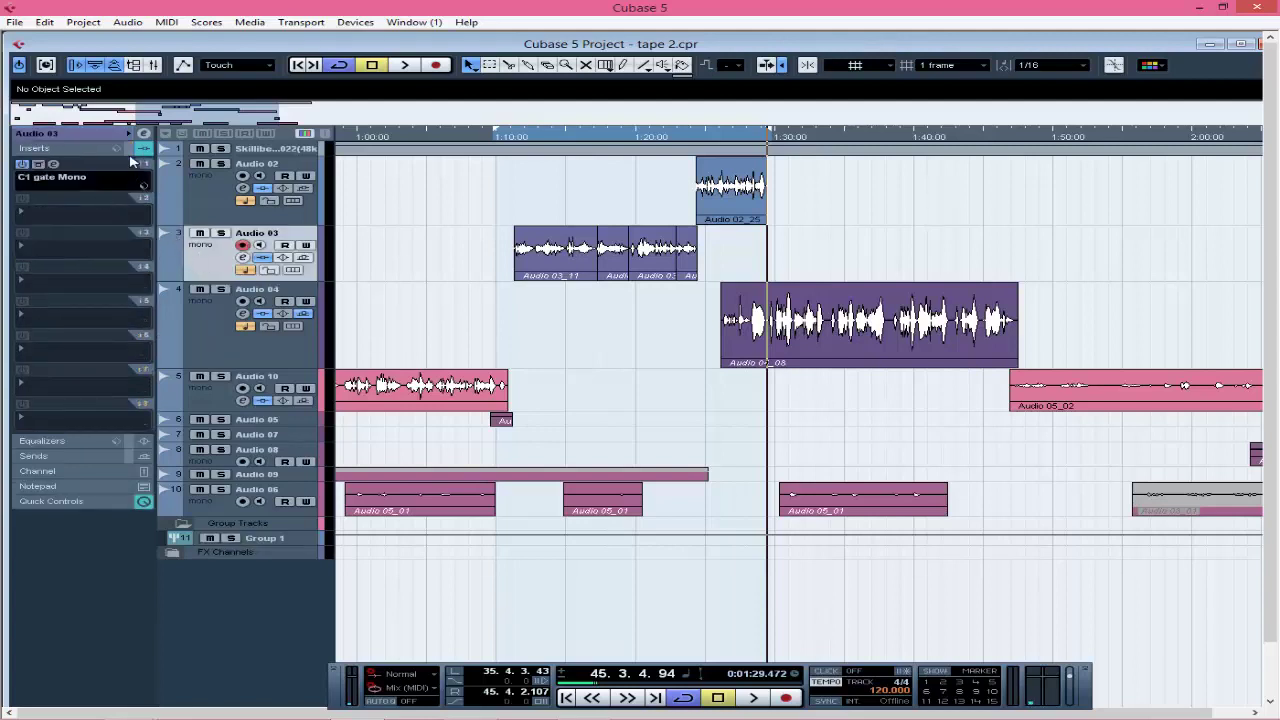
click(207, 216)
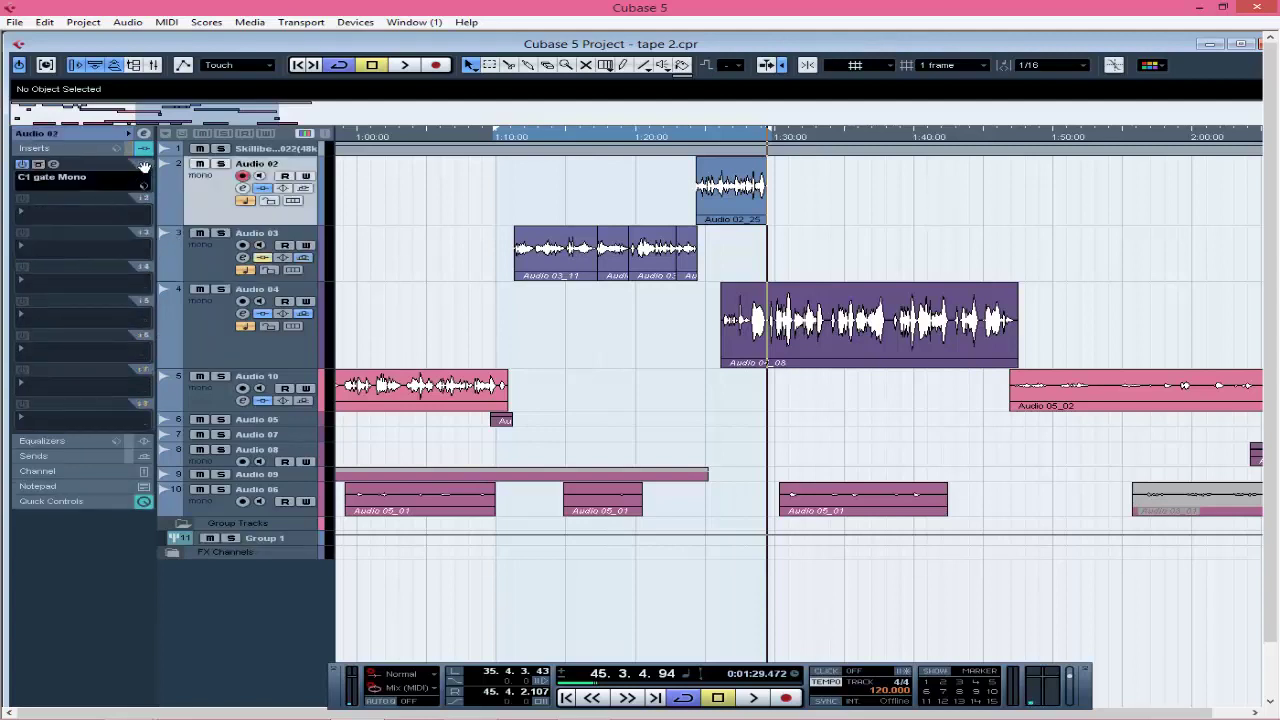
Solo Group 1, listen to its unprocessed vocals in the loop range, and turn solo off again.
click(267, 541)
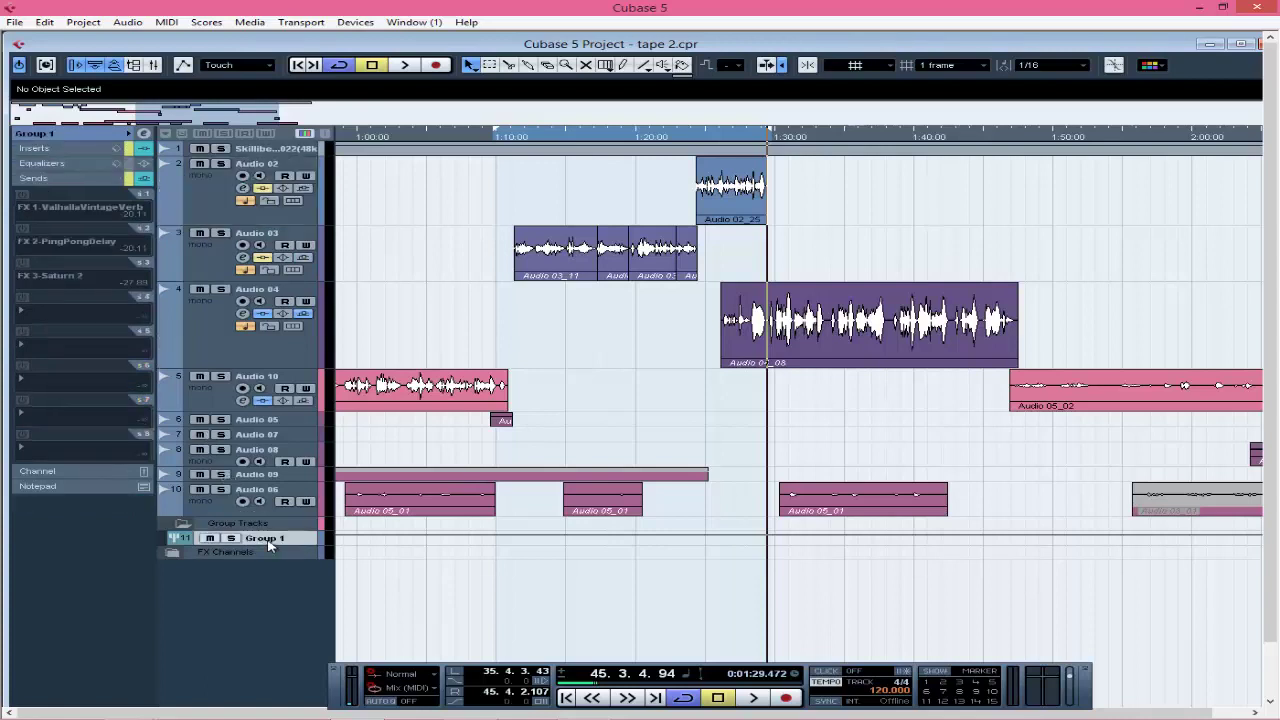
click(231, 538)
key(space)
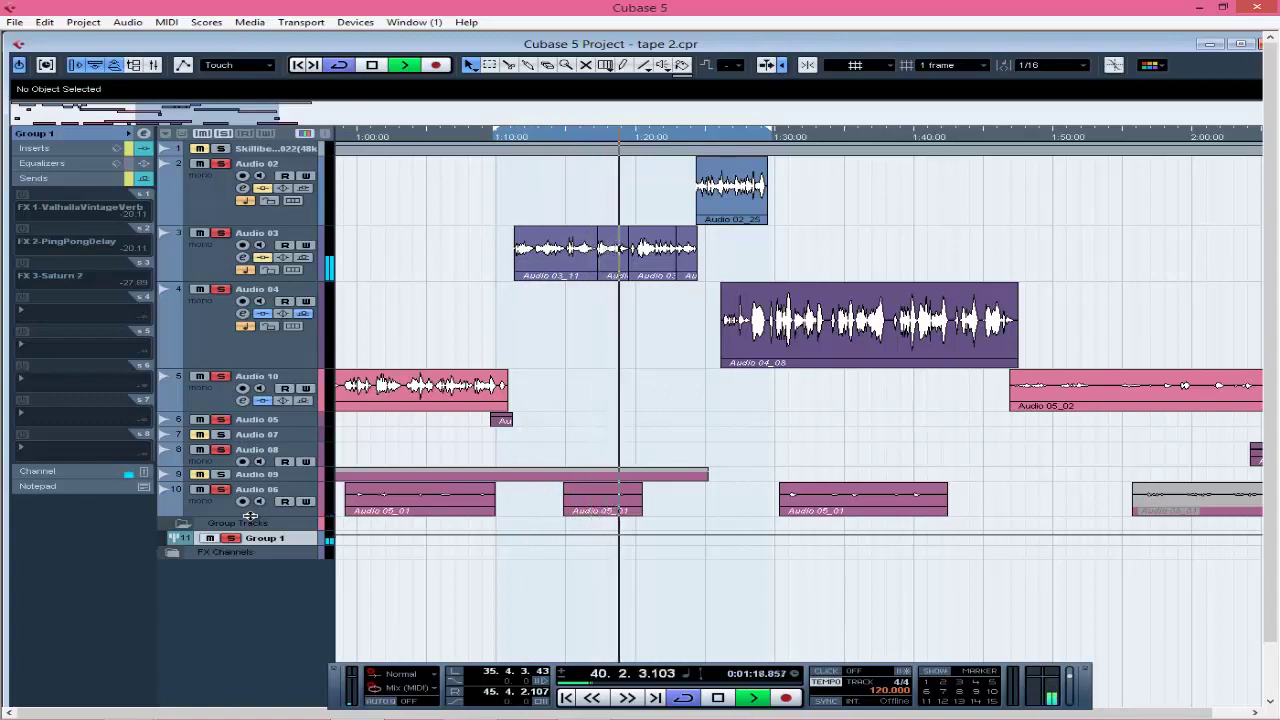
key(space)
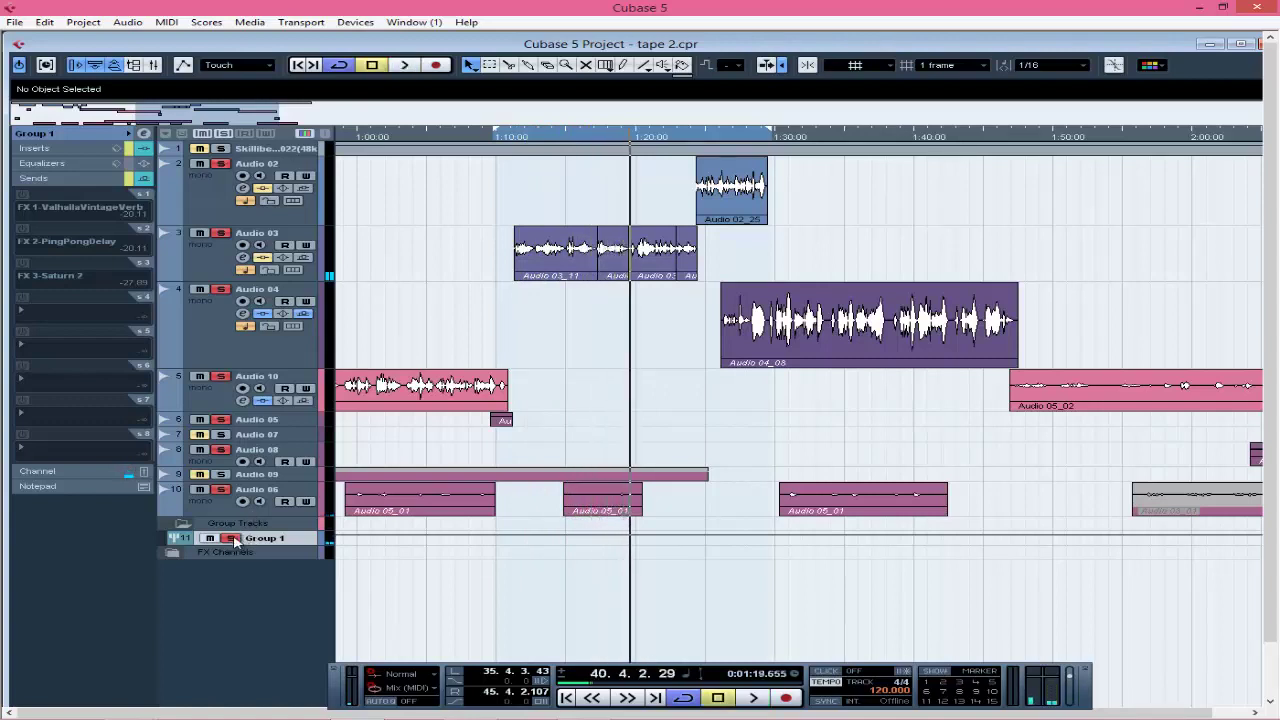
click(232, 538)
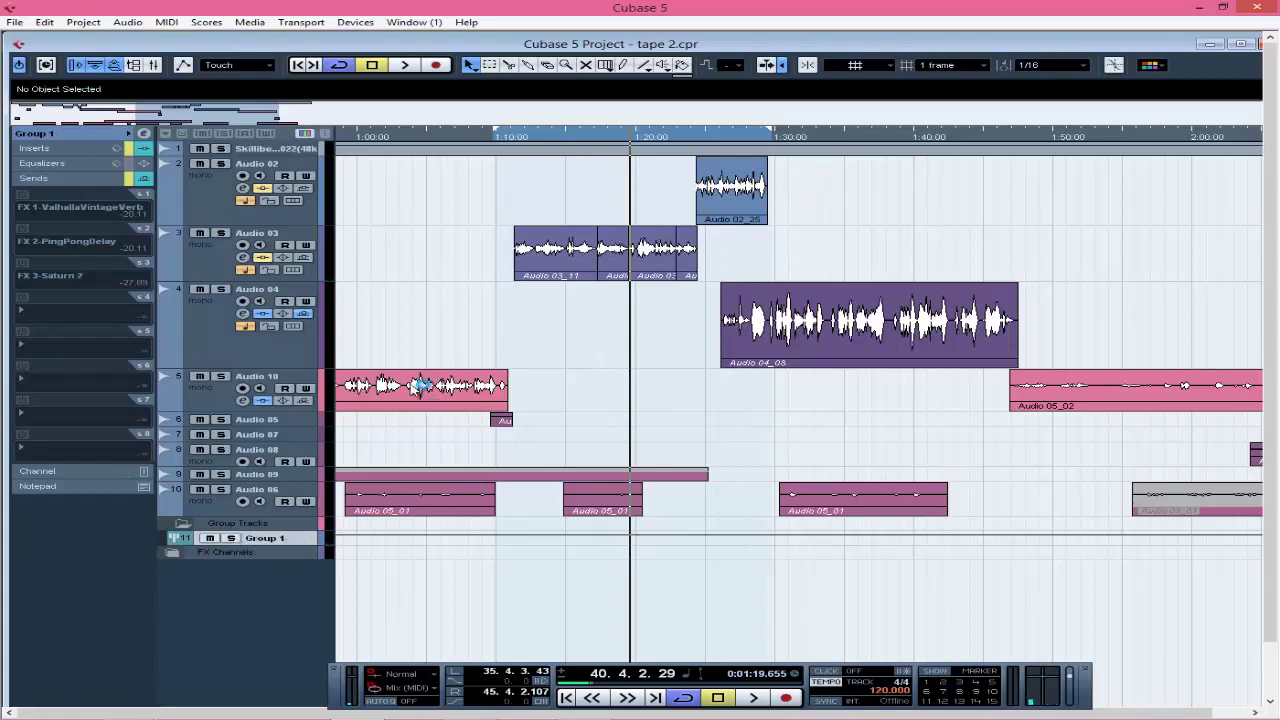
Play the full mix from the loop start with the vocal effects bypassed, then stop playback.
key(KP_1)
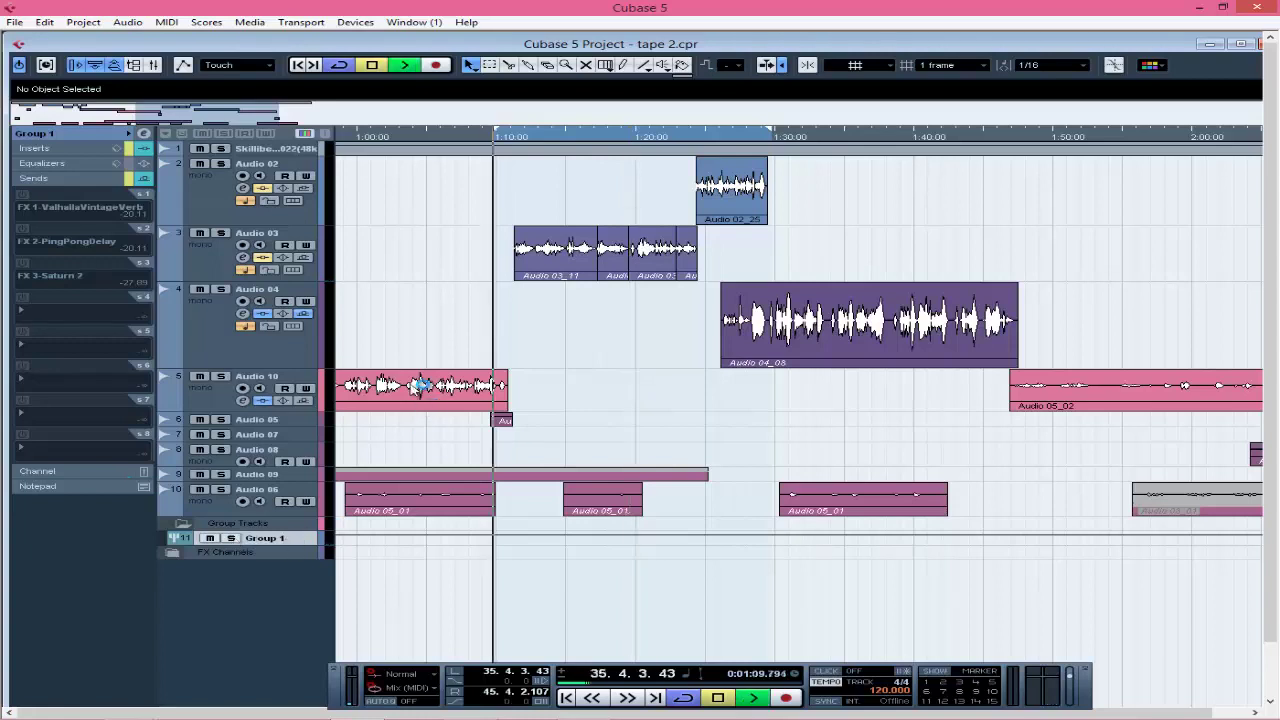
key(space)
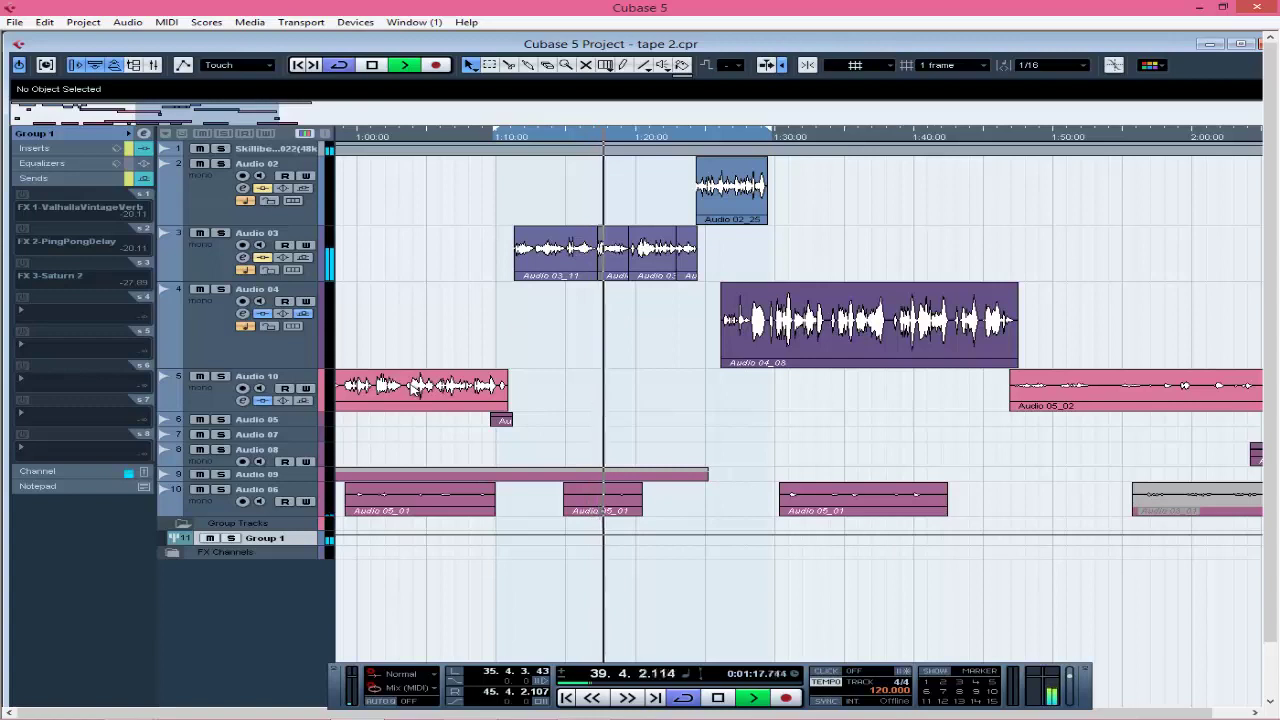
key(space)
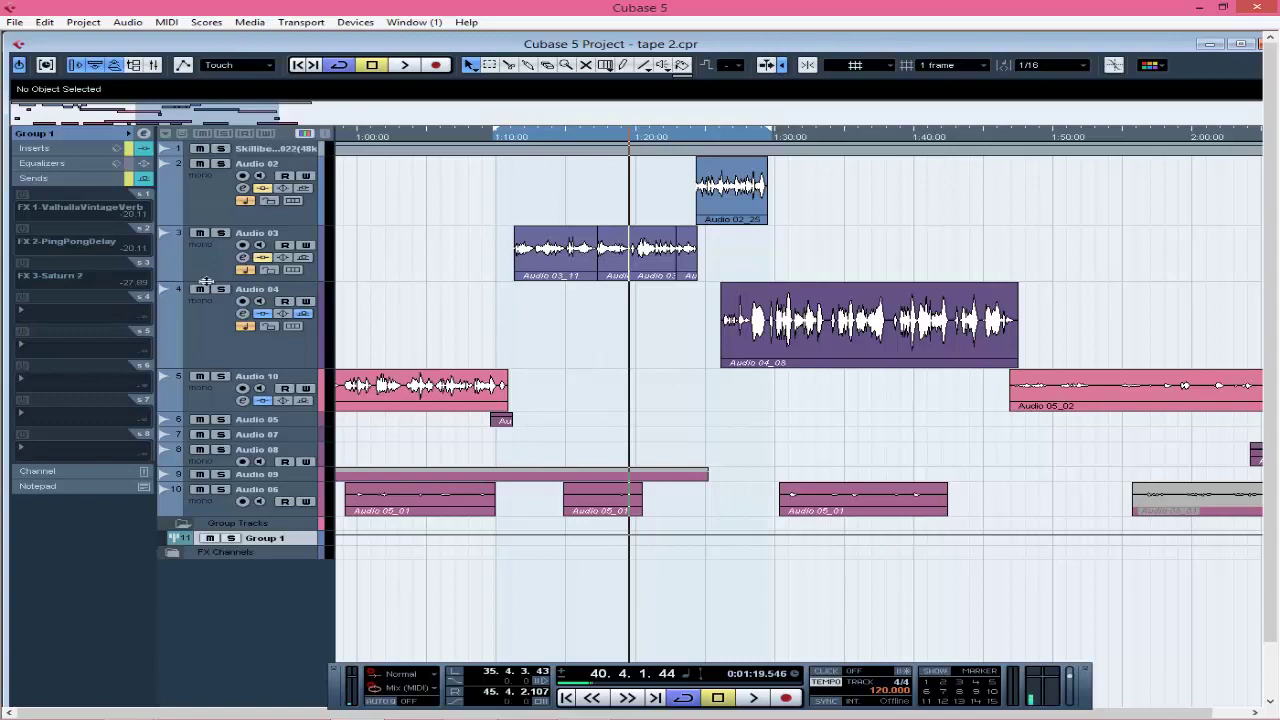
Increase the height of the Audio 03 track to enlarge its waveforms.
drag(205, 281, 207, 354)
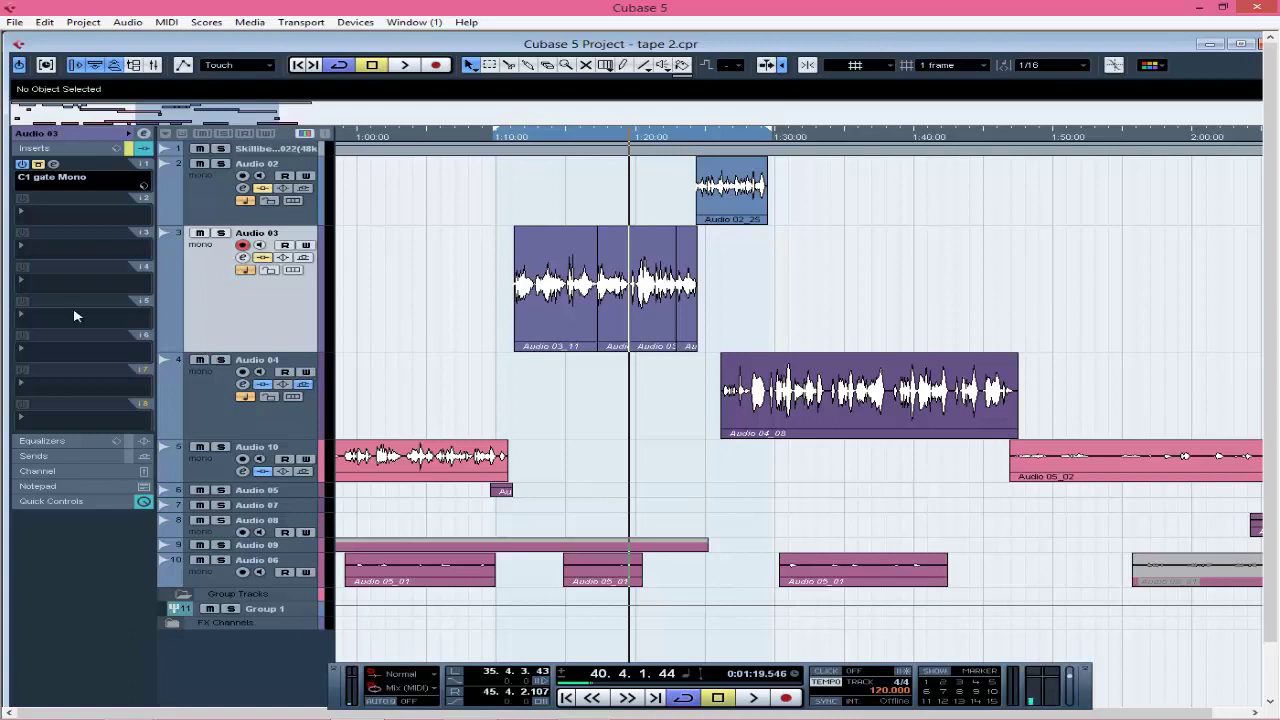
Try raising the volume of the first clip on Audio 03 to 5.43 dB, then revert the change.
click(578, 288)
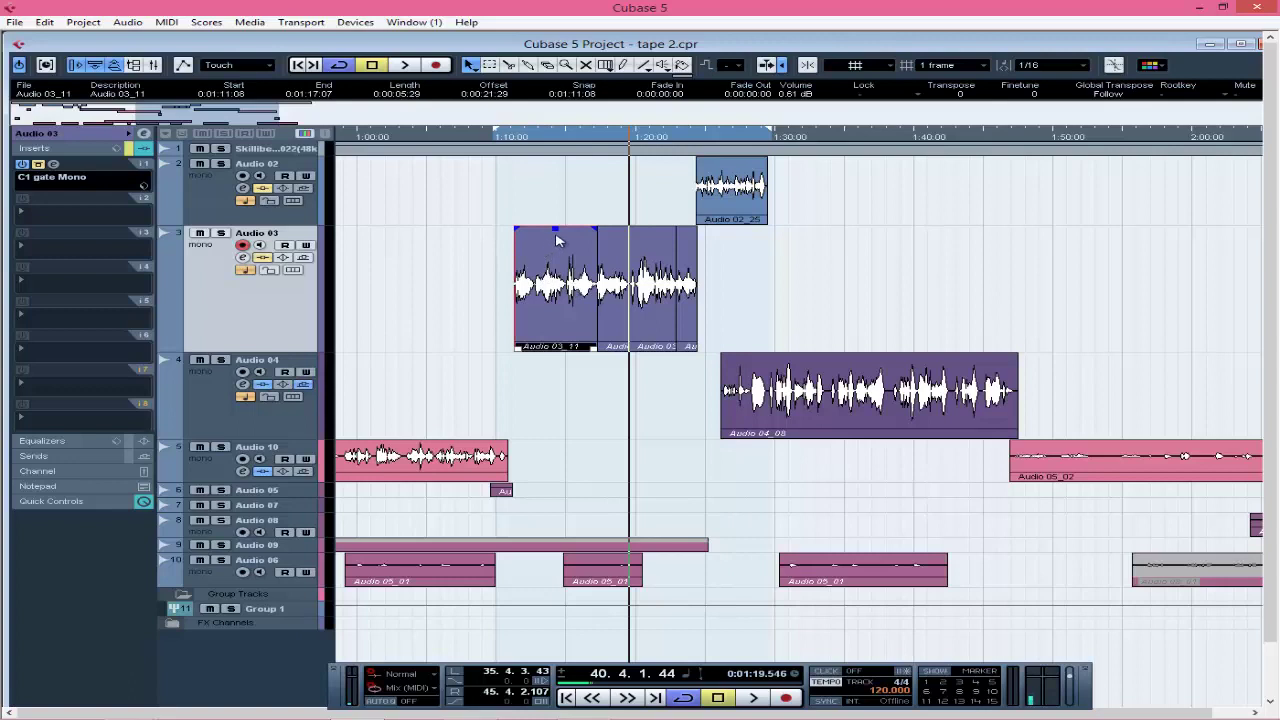
drag(556, 229, 562, 139)
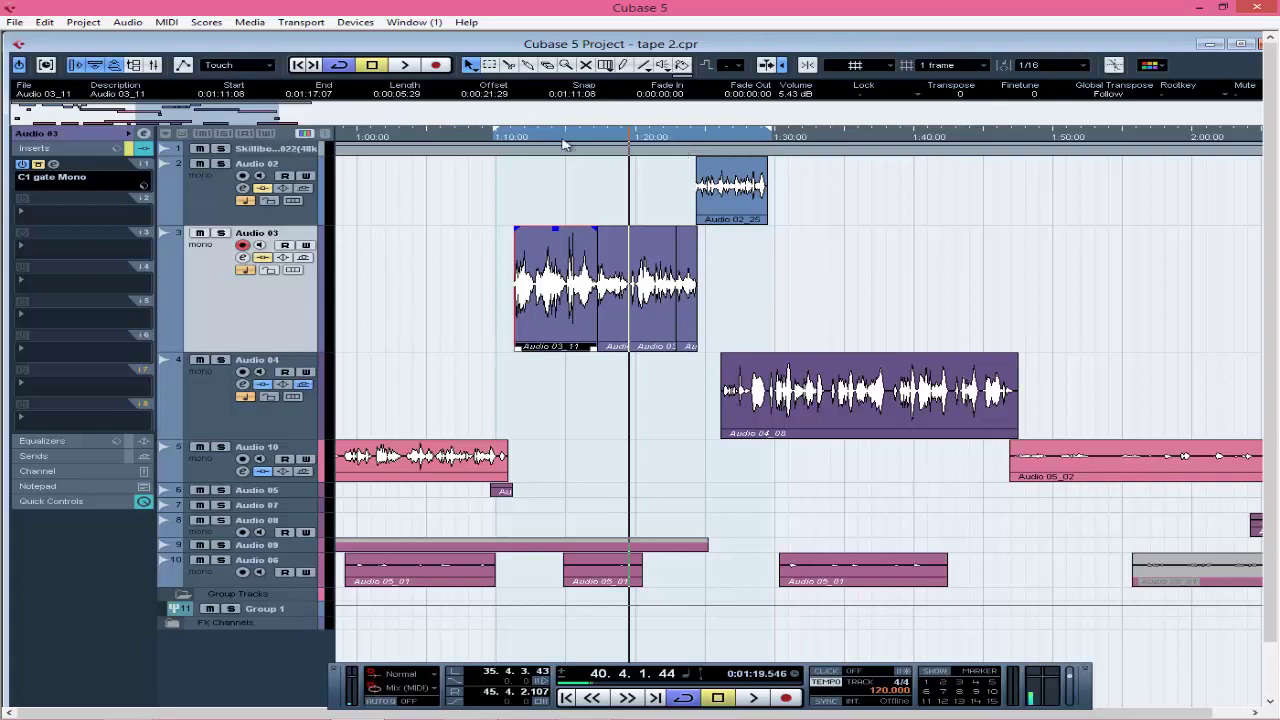
click(480, 272)
click(480, 272)
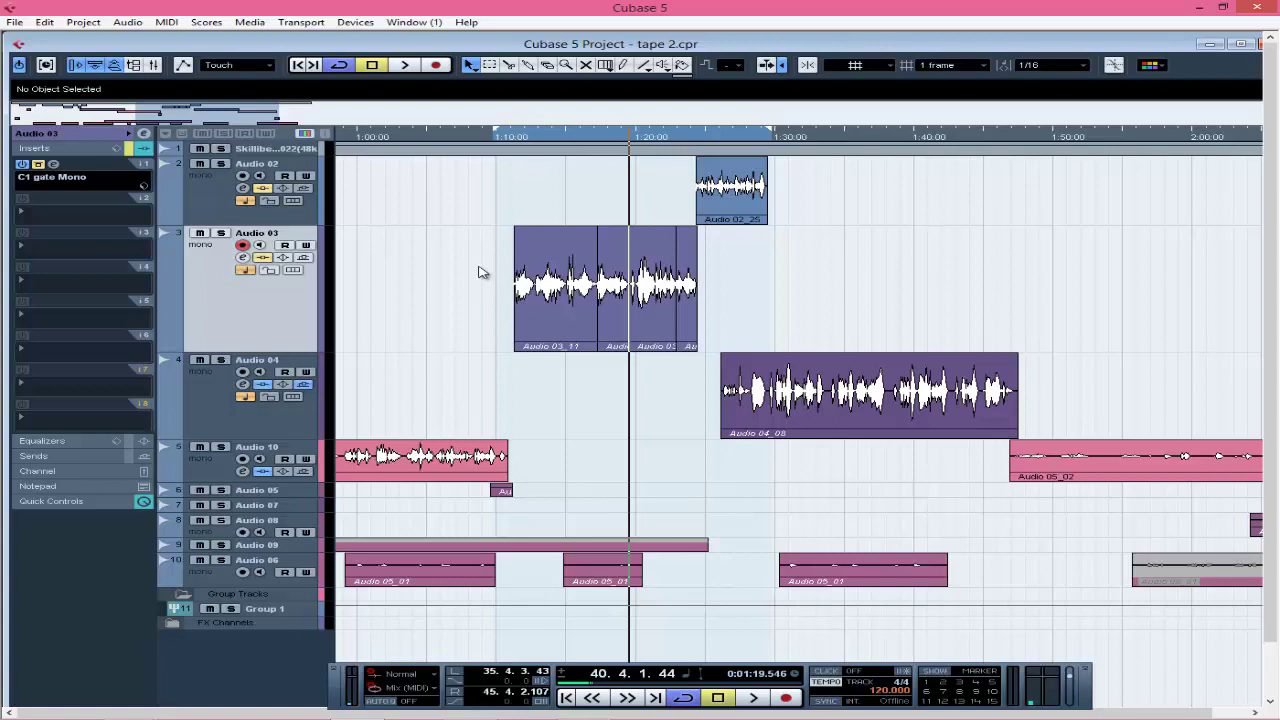
click(480, 272)
click(480, 271)
Reactivate the inserts on Audio 02 and Audio 03 and open the C1 gate Mono on Audio 03.
click(212, 216)
click(121, 148)
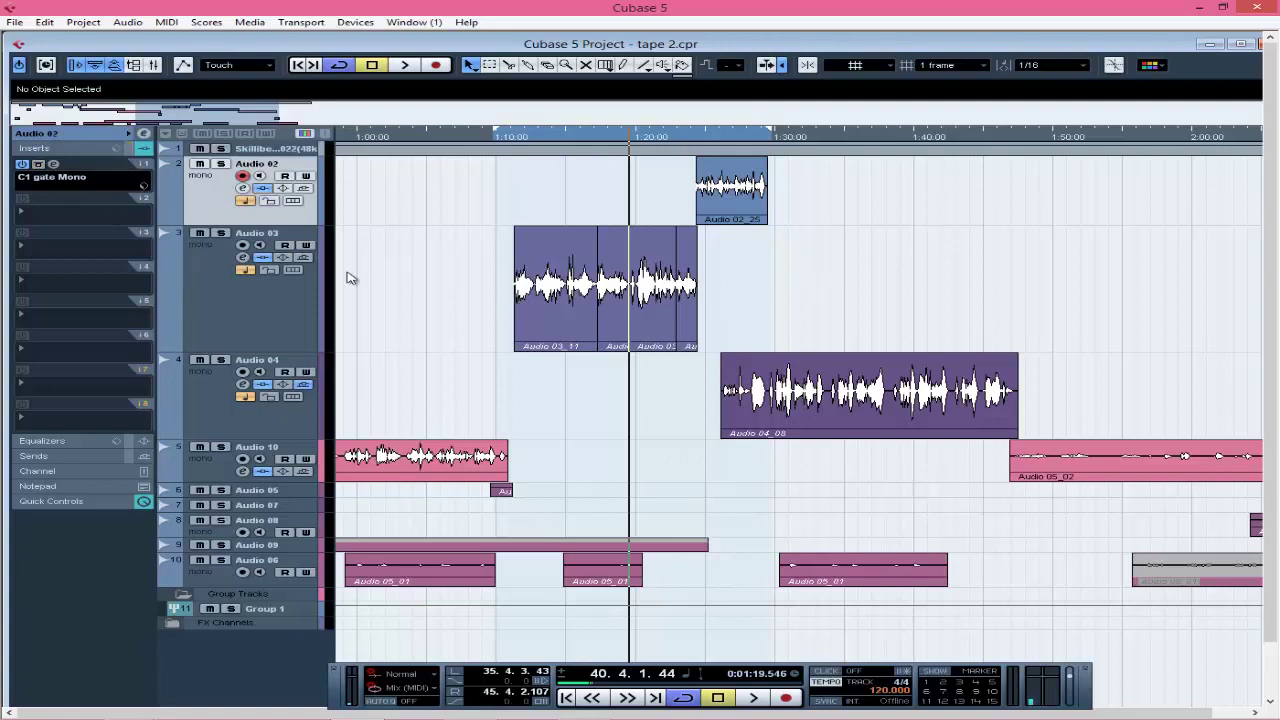
click(280, 295)
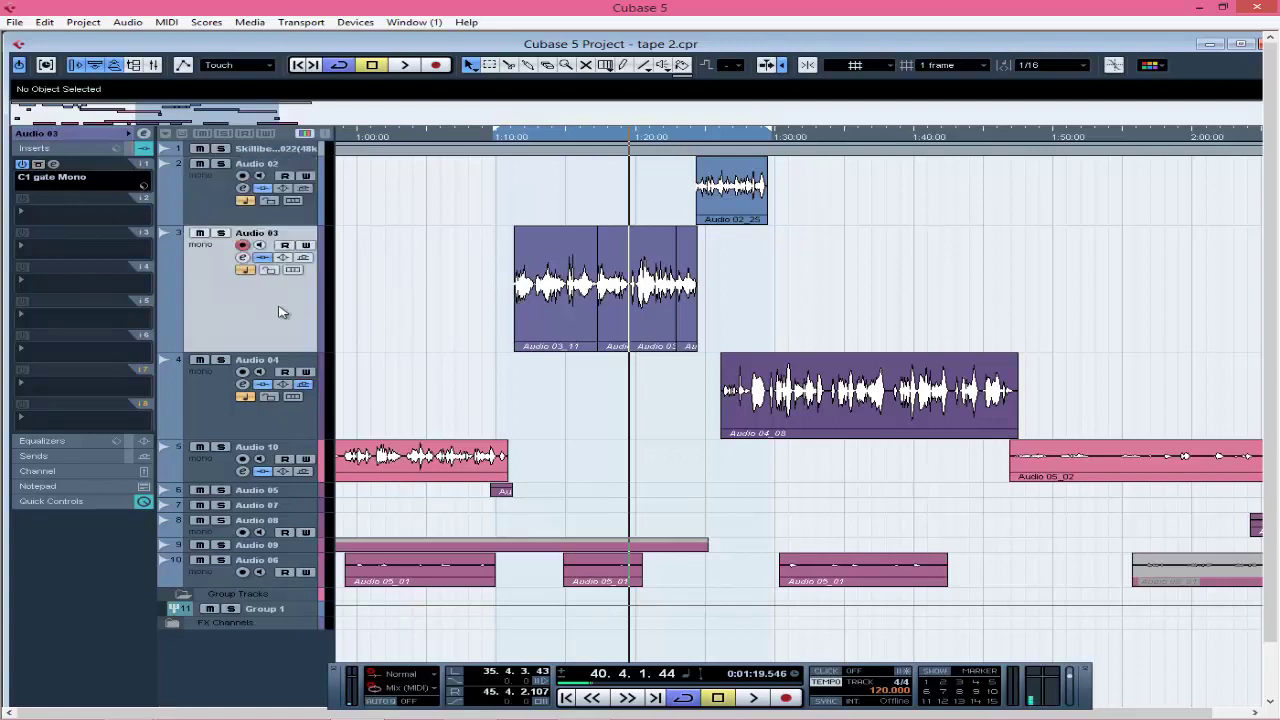
click(54, 165)
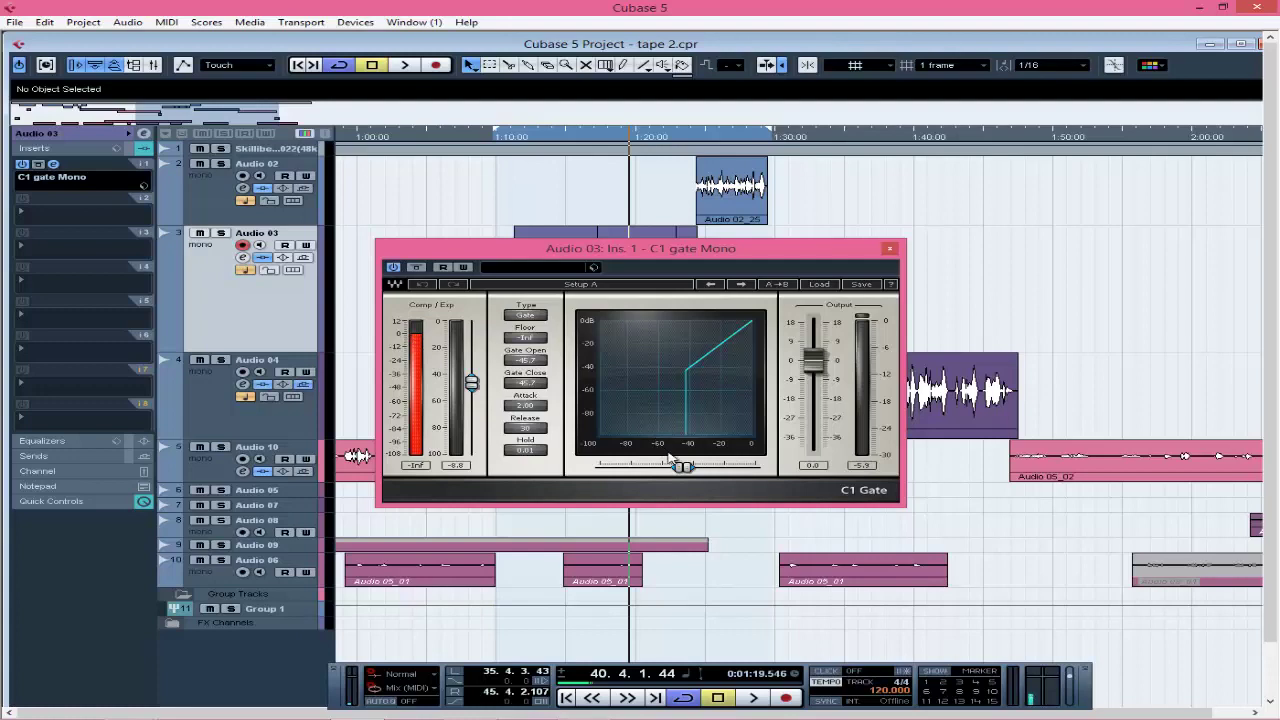
Add the Gate dynamics effect to the third insert slot of Audio 03 and set its threshold to -44.0.
click(72, 246)
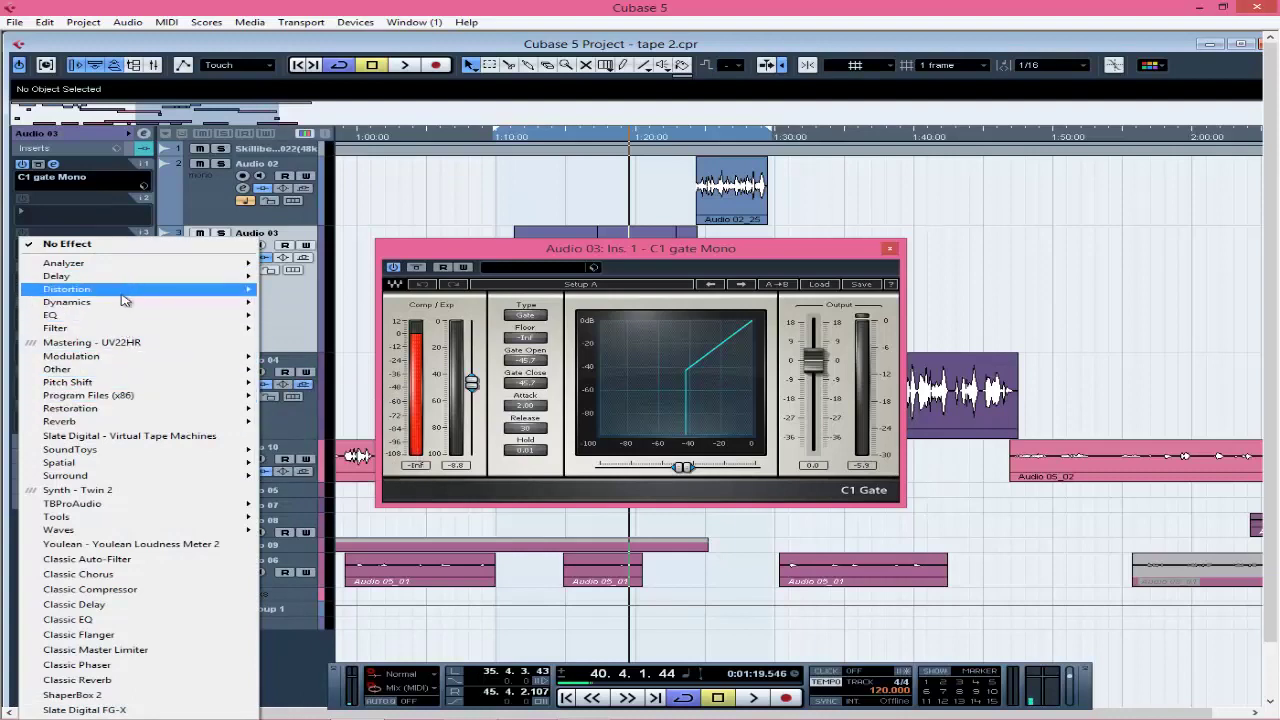
mouse_move(140, 302)
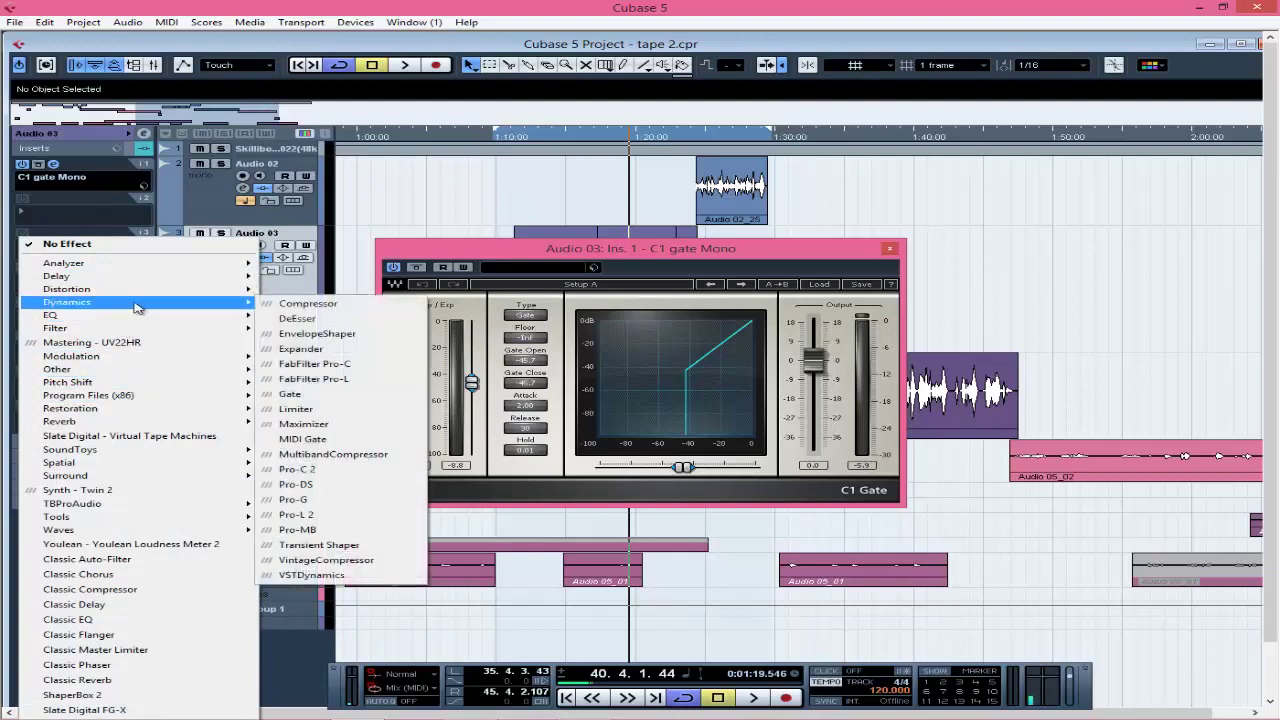
click(376, 403)
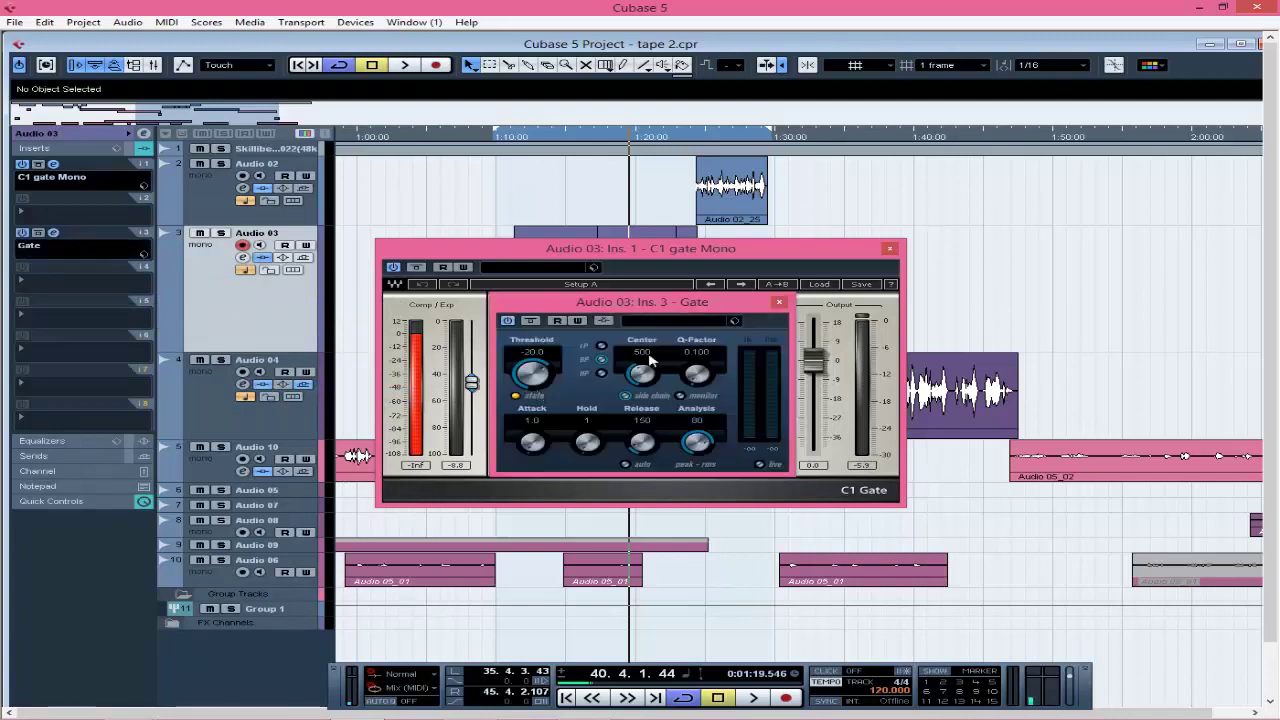
click(646, 328)
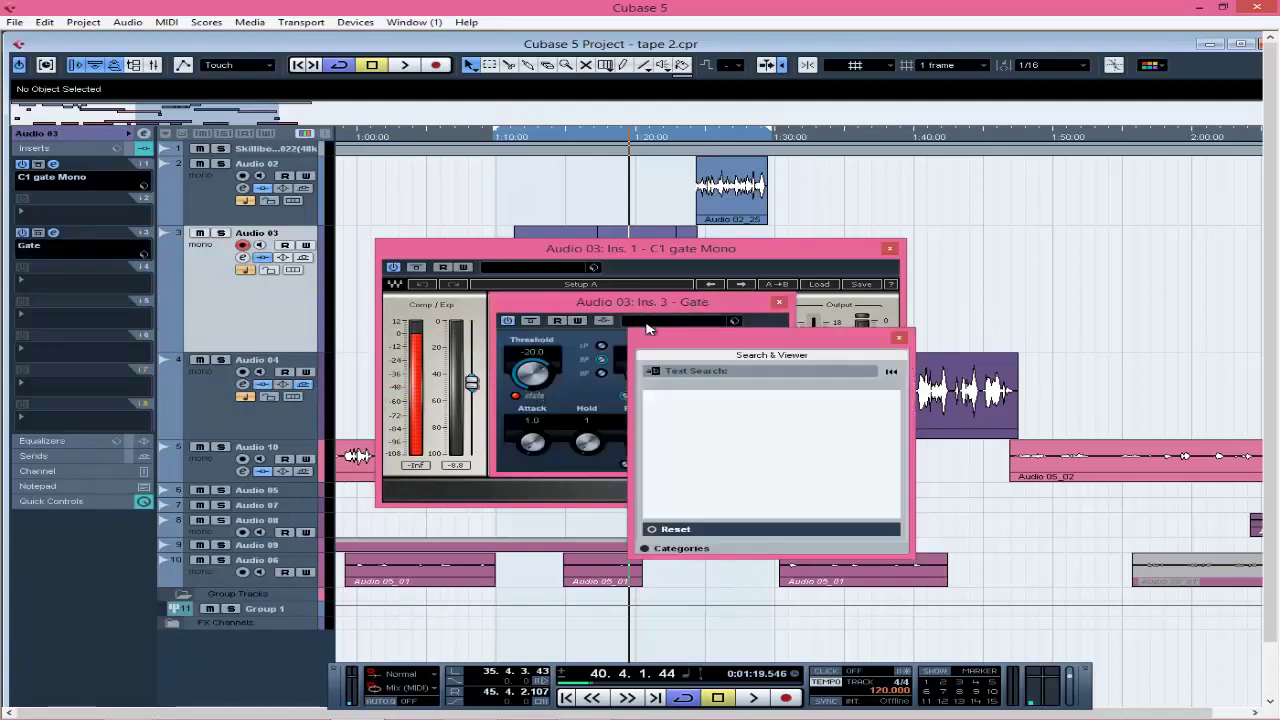
click(702, 310)
drag(547, 378, 542, 396)
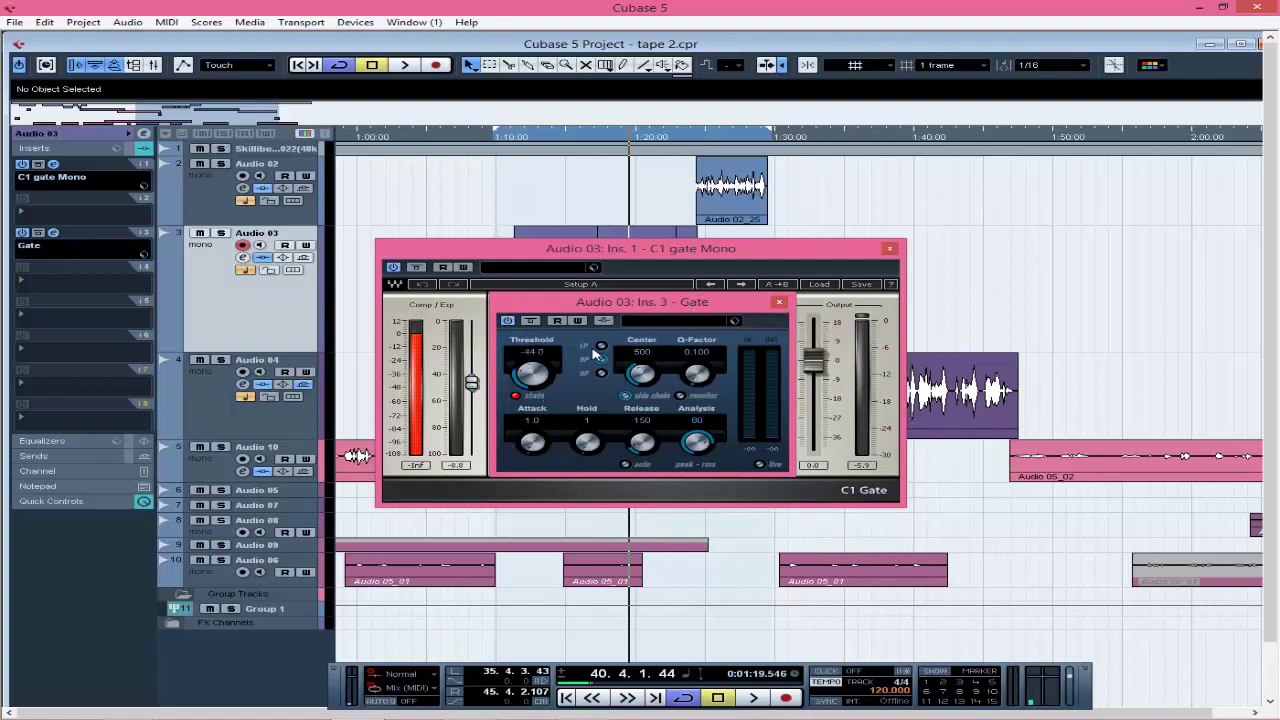
Remove the Gate effect from the third insert slot of Audio 03, discarding its changes.
click(30, 250)
click(32, 244)
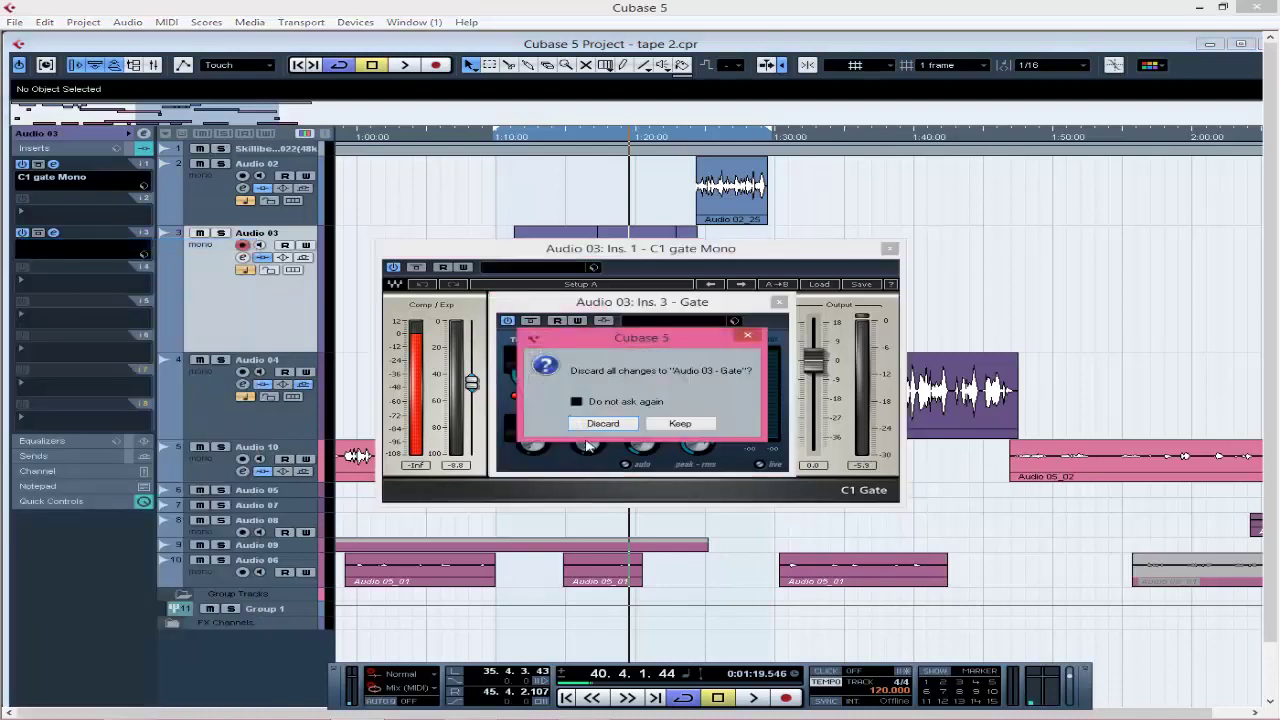
click(603, 423)
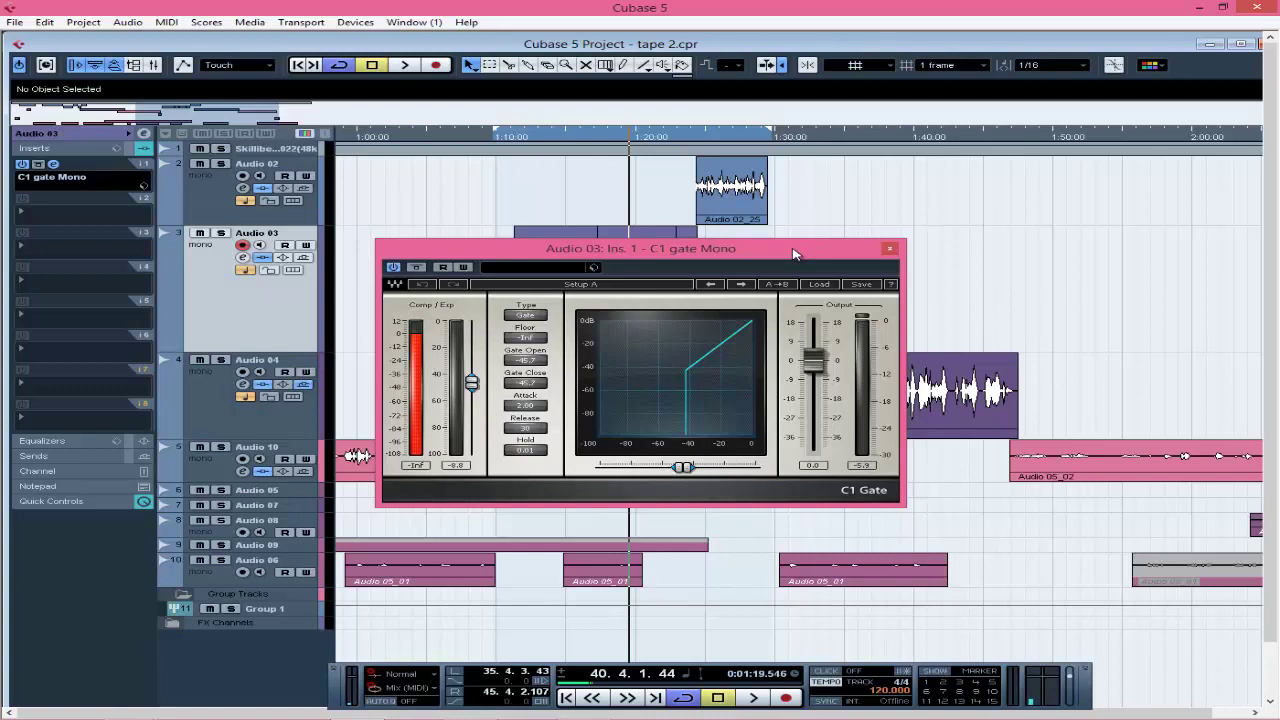
Close the C1 gate, open Pro-Q 3 on Group 1 with its bypass off, and play the vocals through it.
click(889, 248)
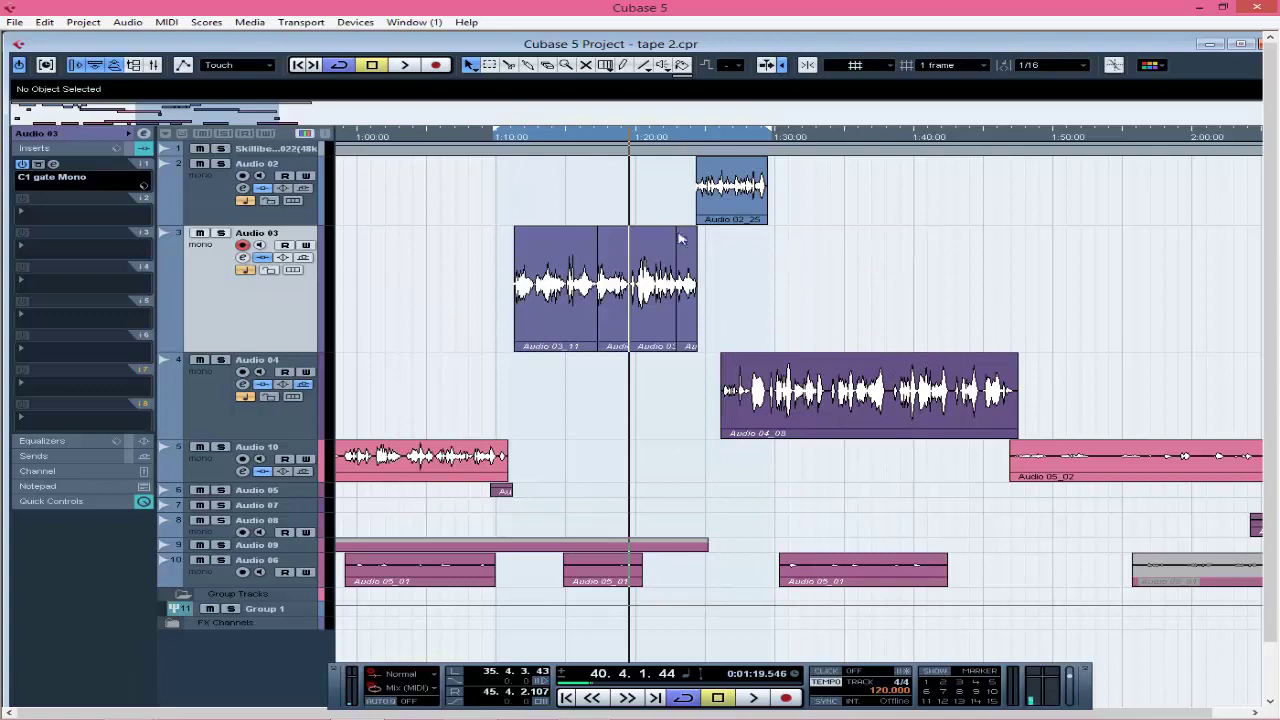
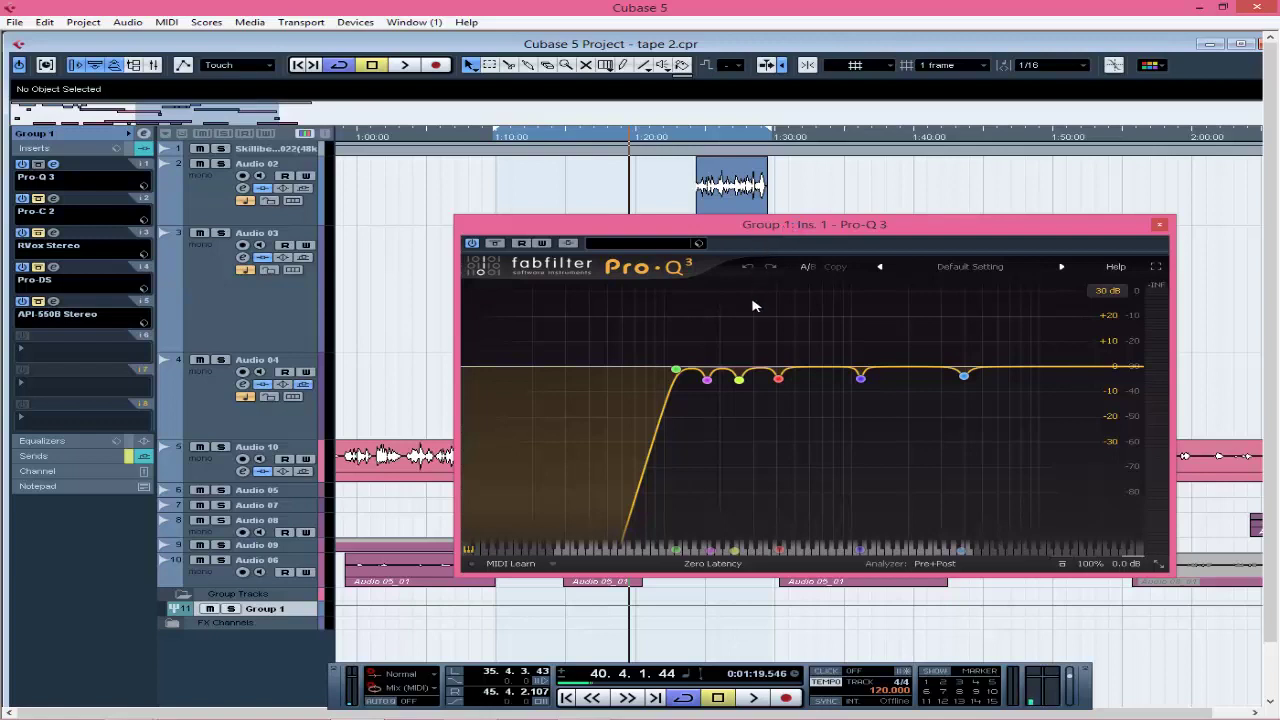
mouse_move(965, 377)
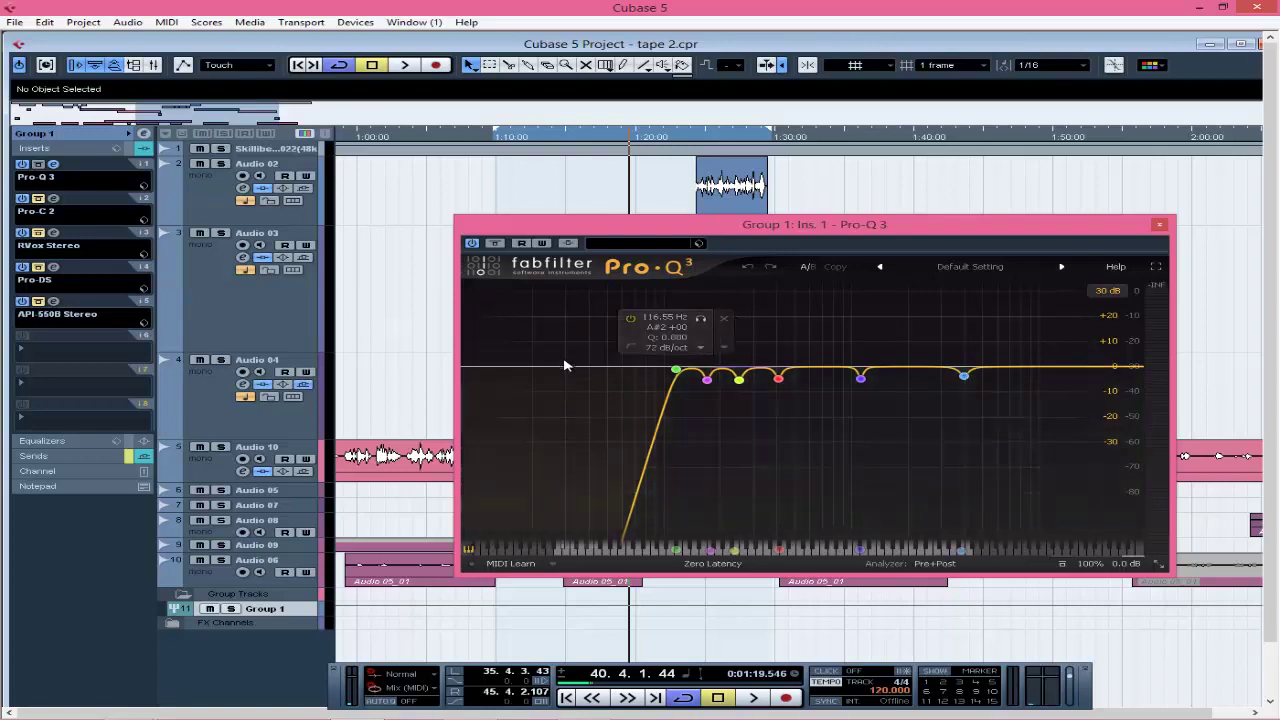
key(space)
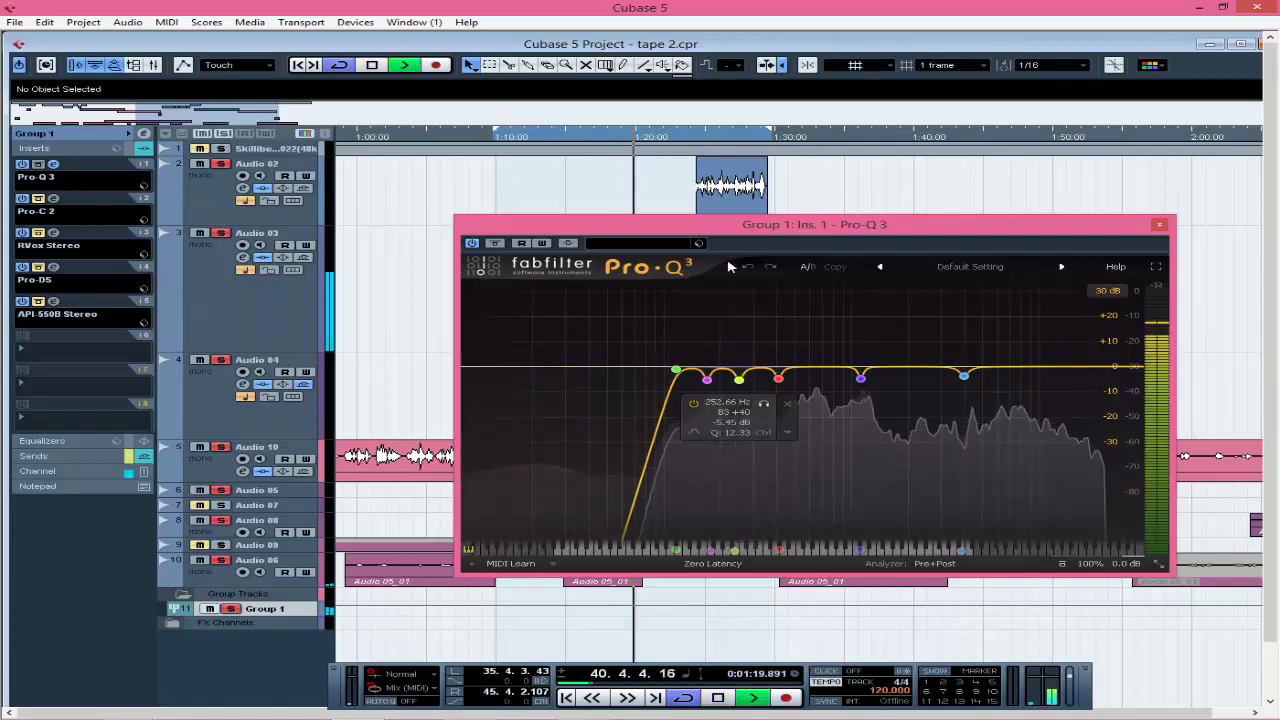
drag(879, 225, 797, 354)
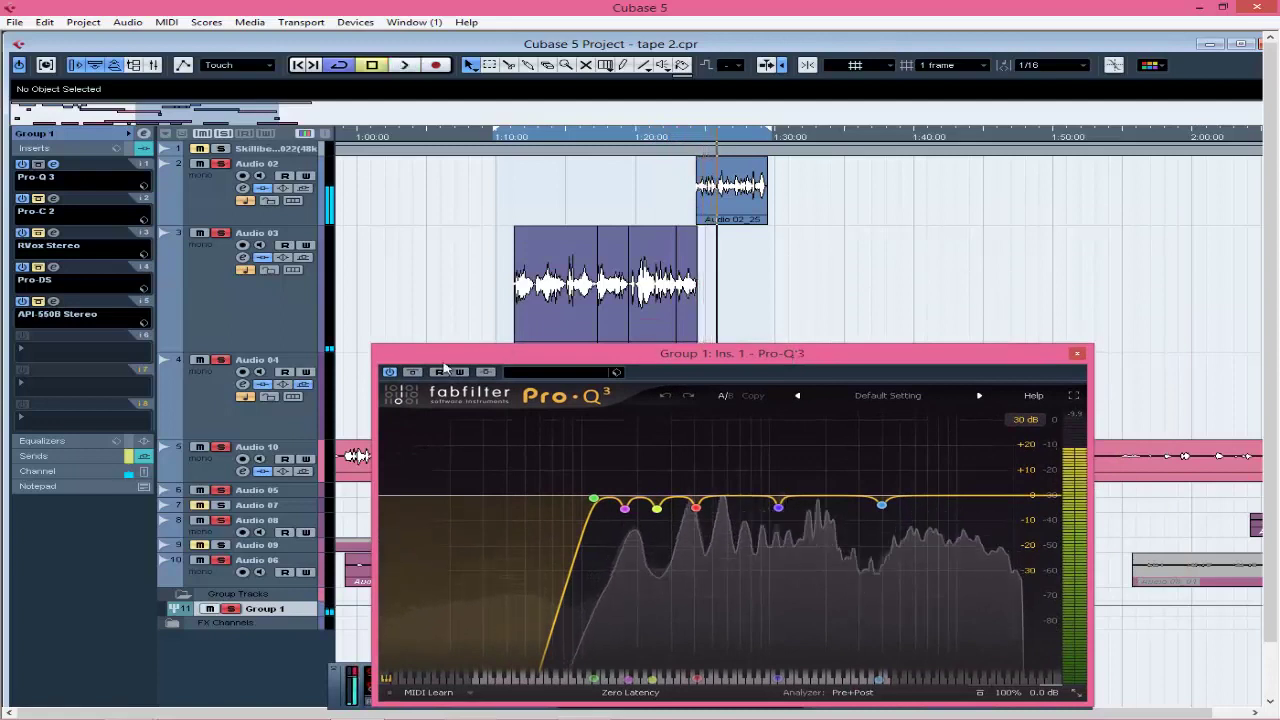
key(space)
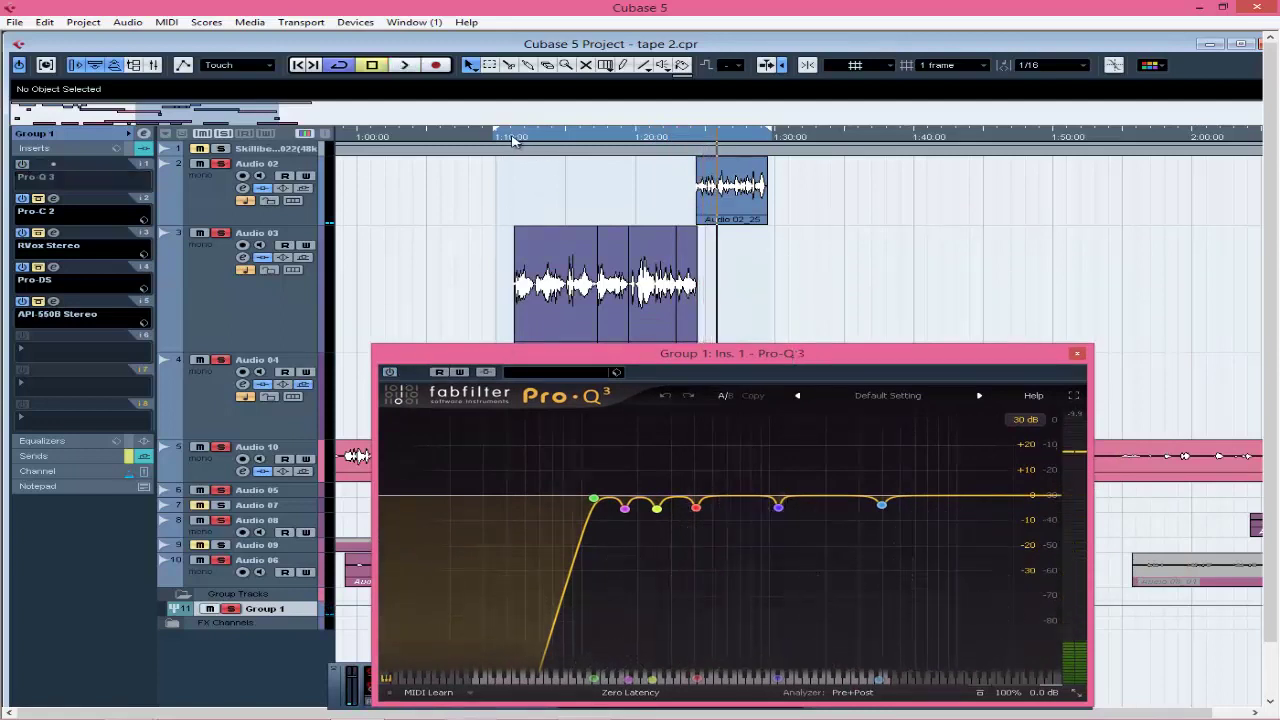
Replay the vocals from about 1:11, comparing Pro-Q 3 switched off and on, and leave it active.
click(512, 140)
key(space)
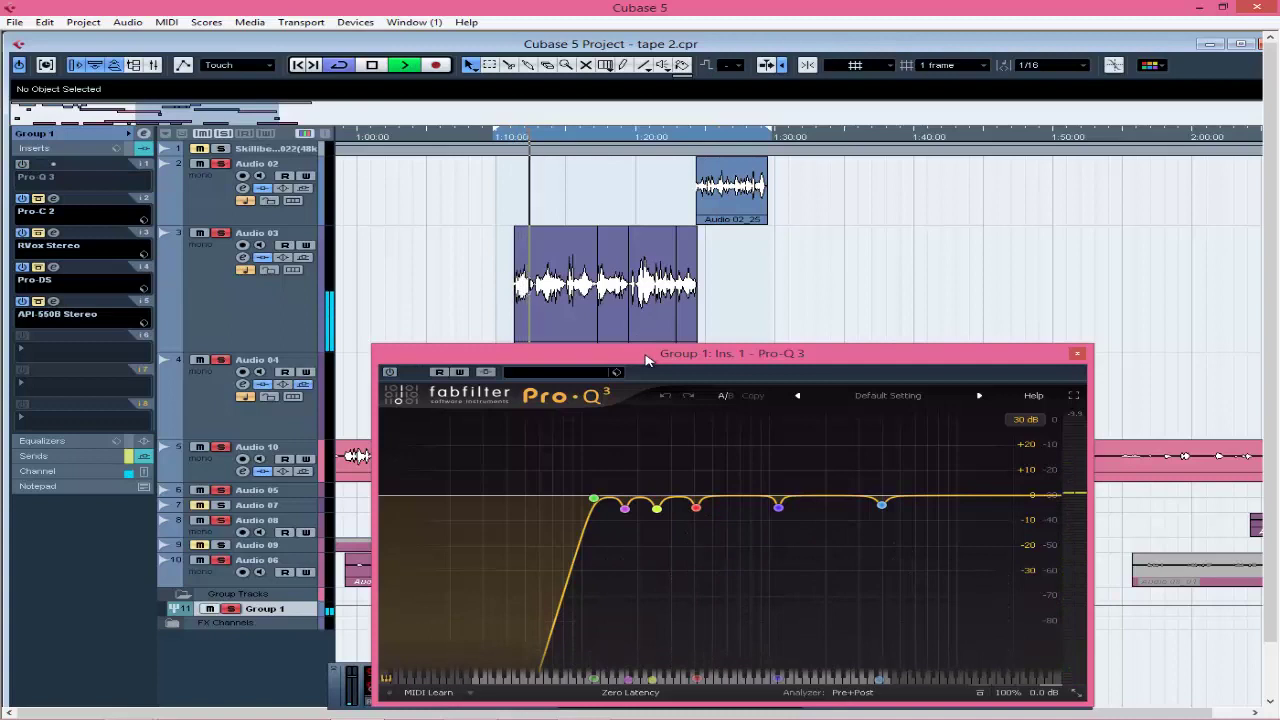
click(390, 372)
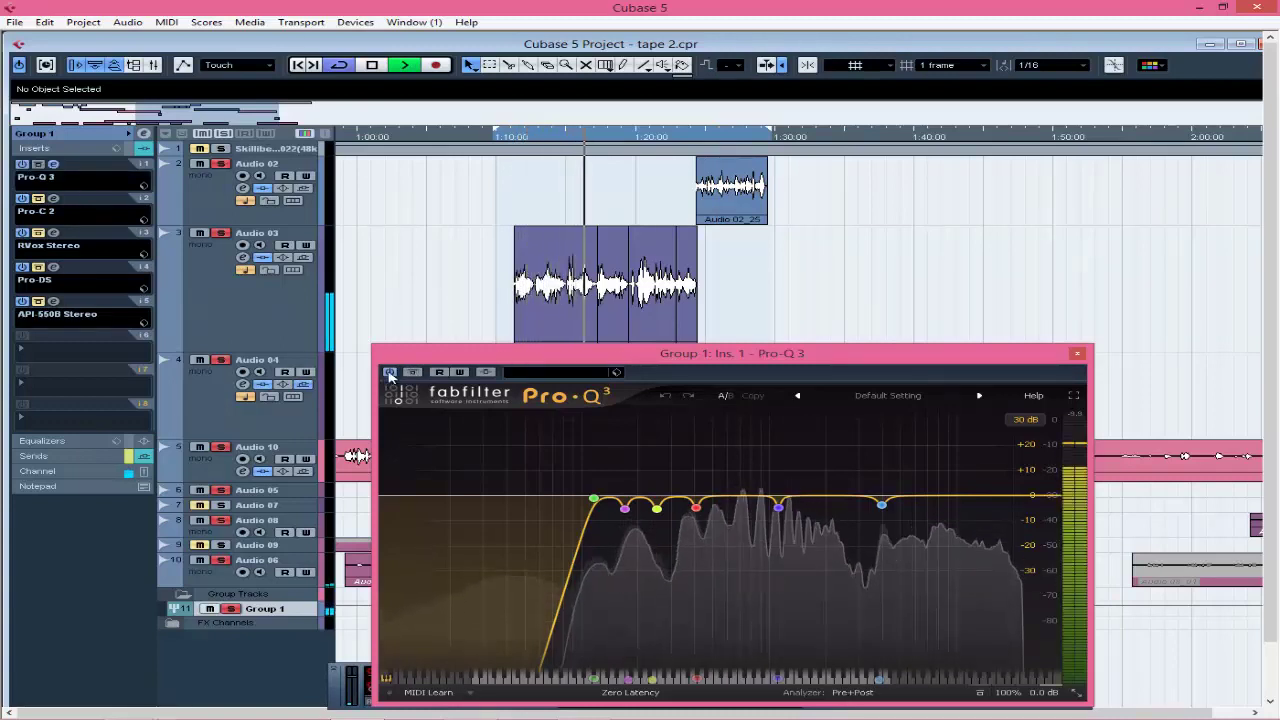
click(390, 372)
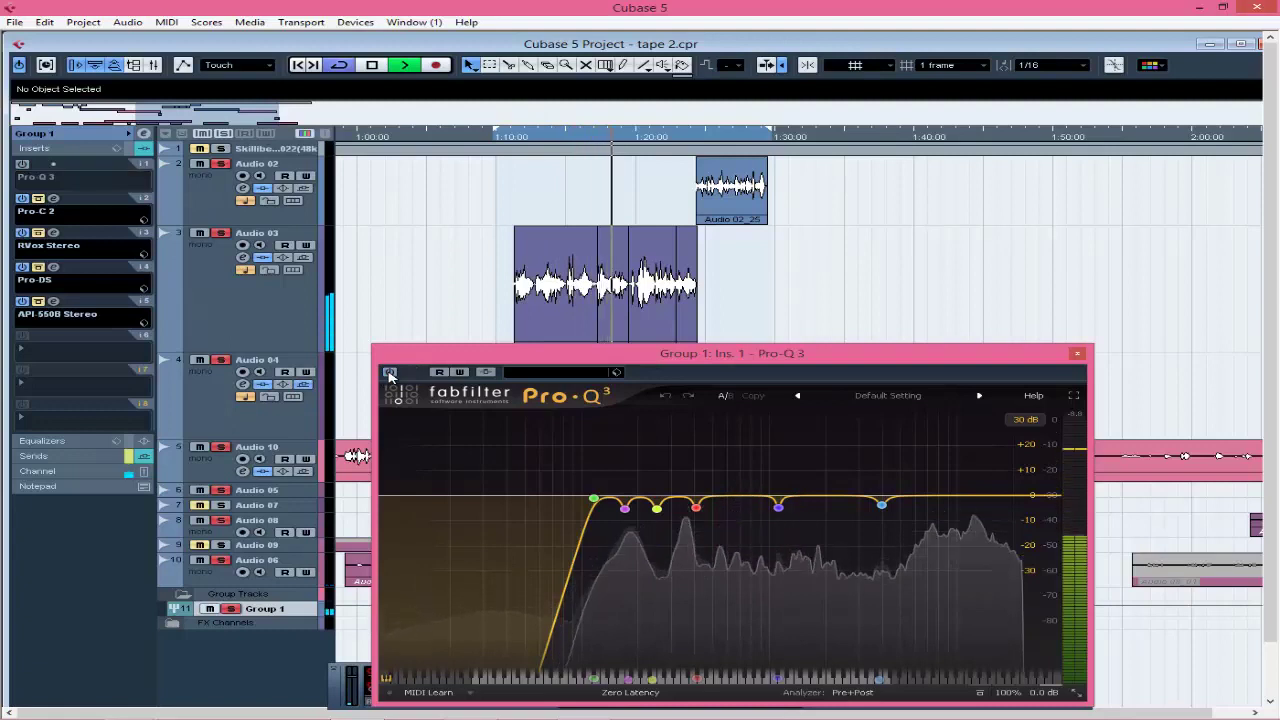
click(390, 372)
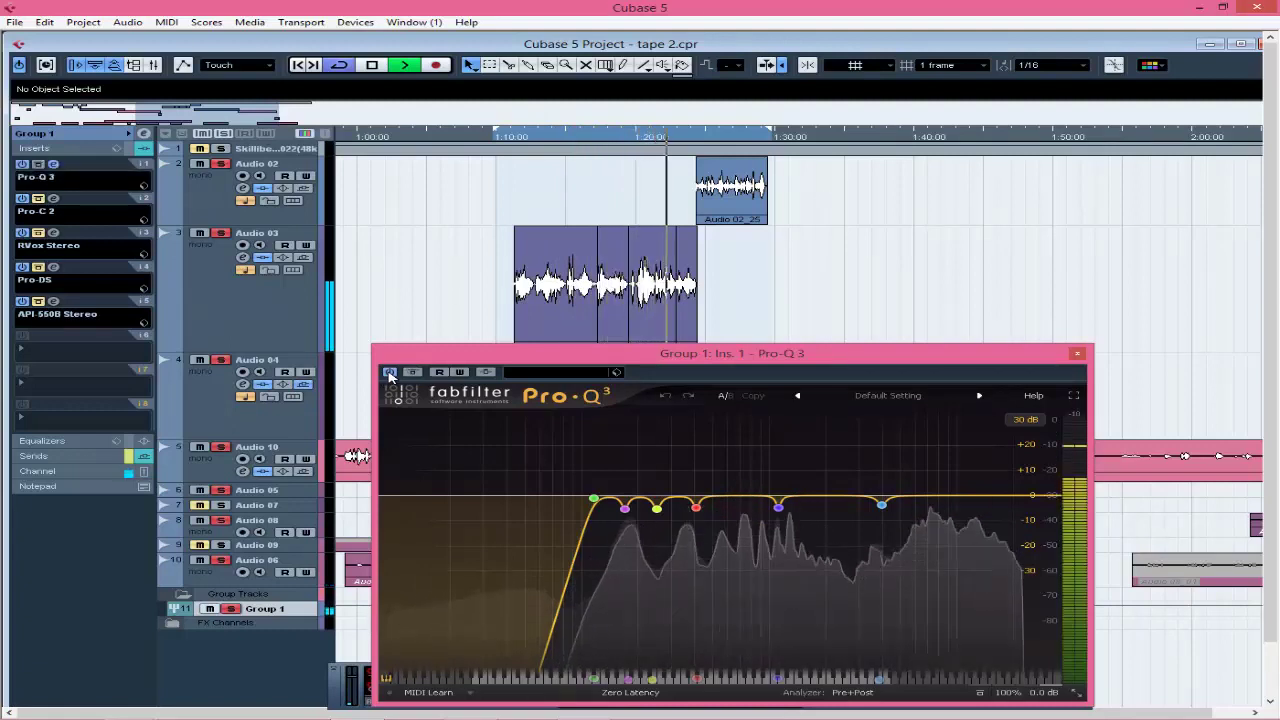
key(space)
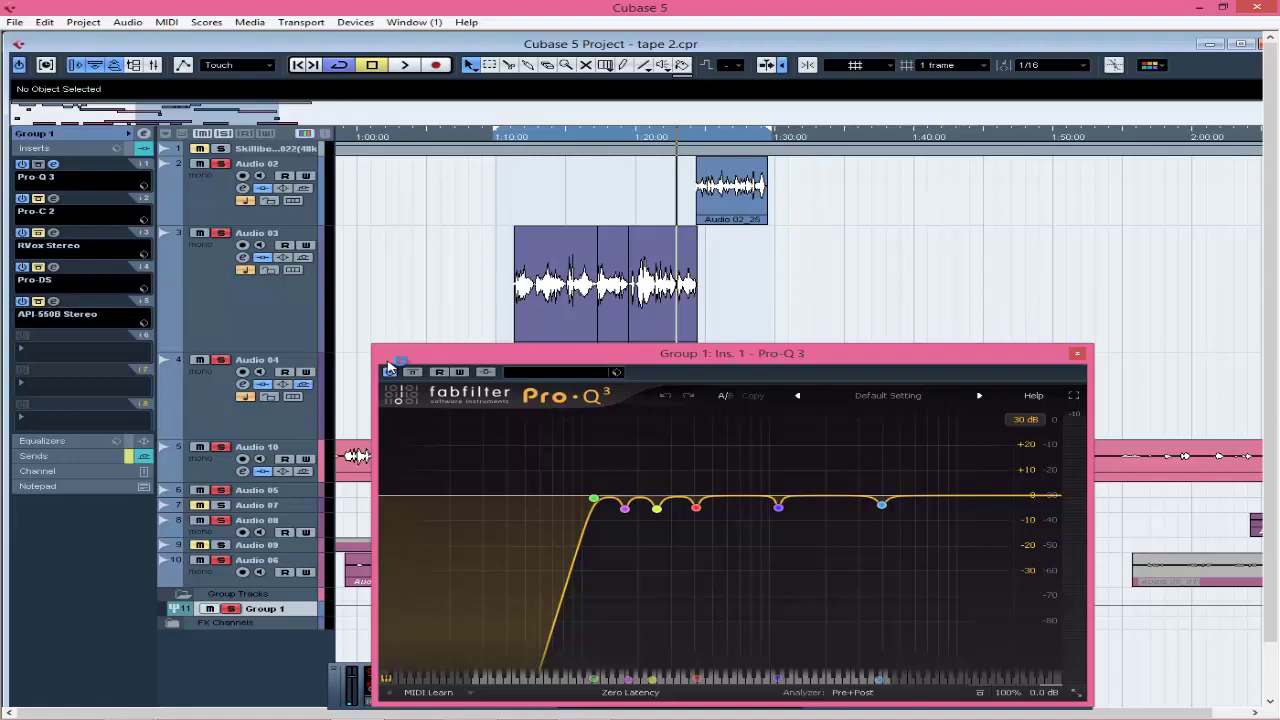
Close Pro-Q 3, take Pro-C 2 on Group 1 out of bypass, and open it clear of the Audio 03 waveforms.
click(1078, 357)
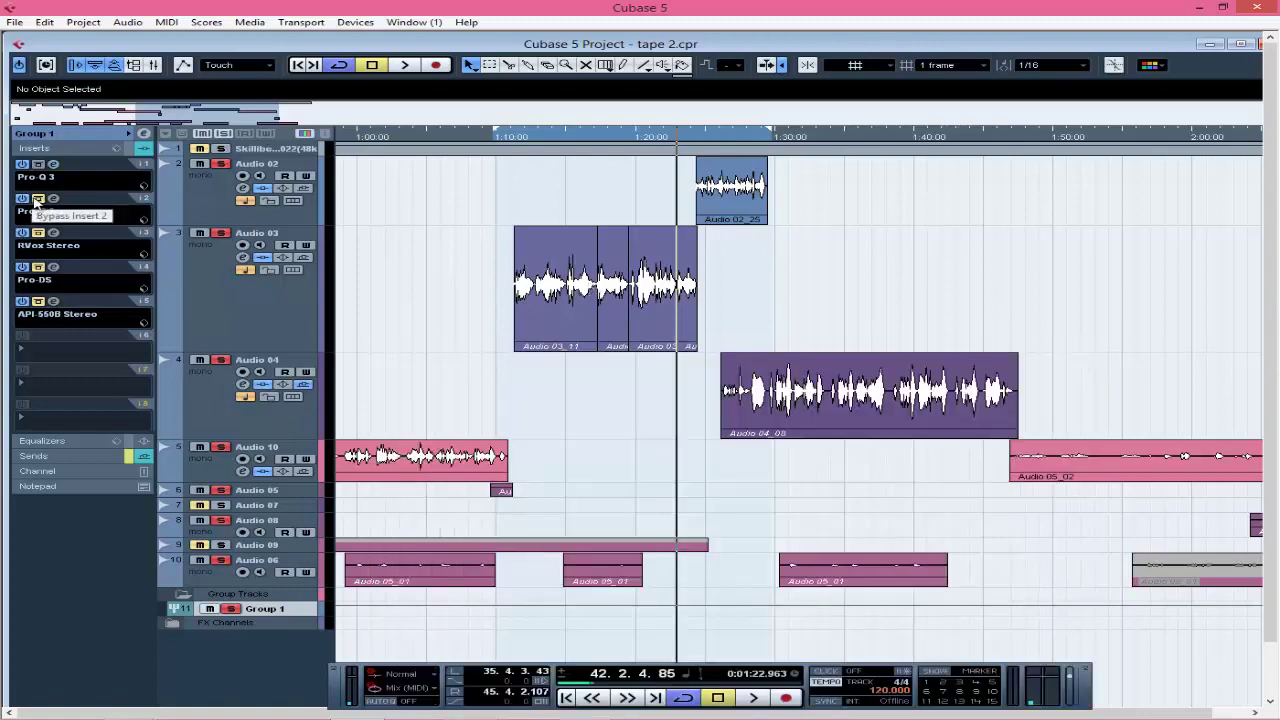
click(58, 202)
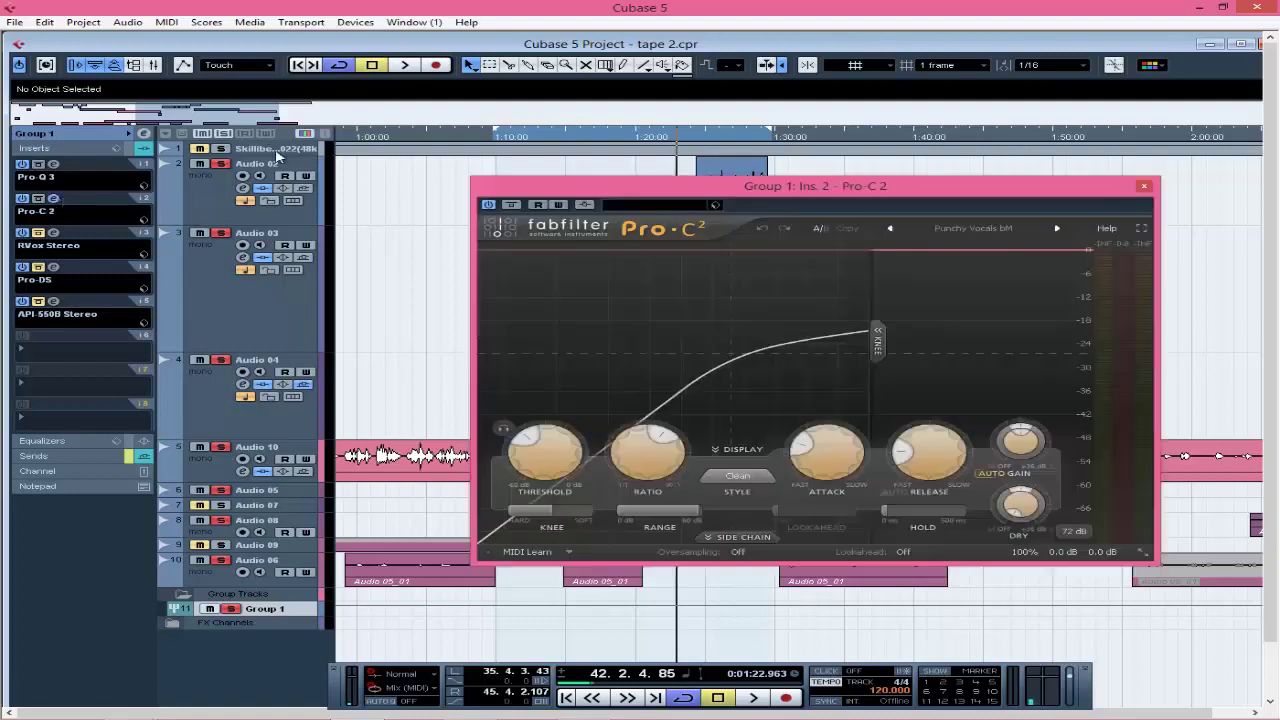
drag(722, 191, 765, 283)
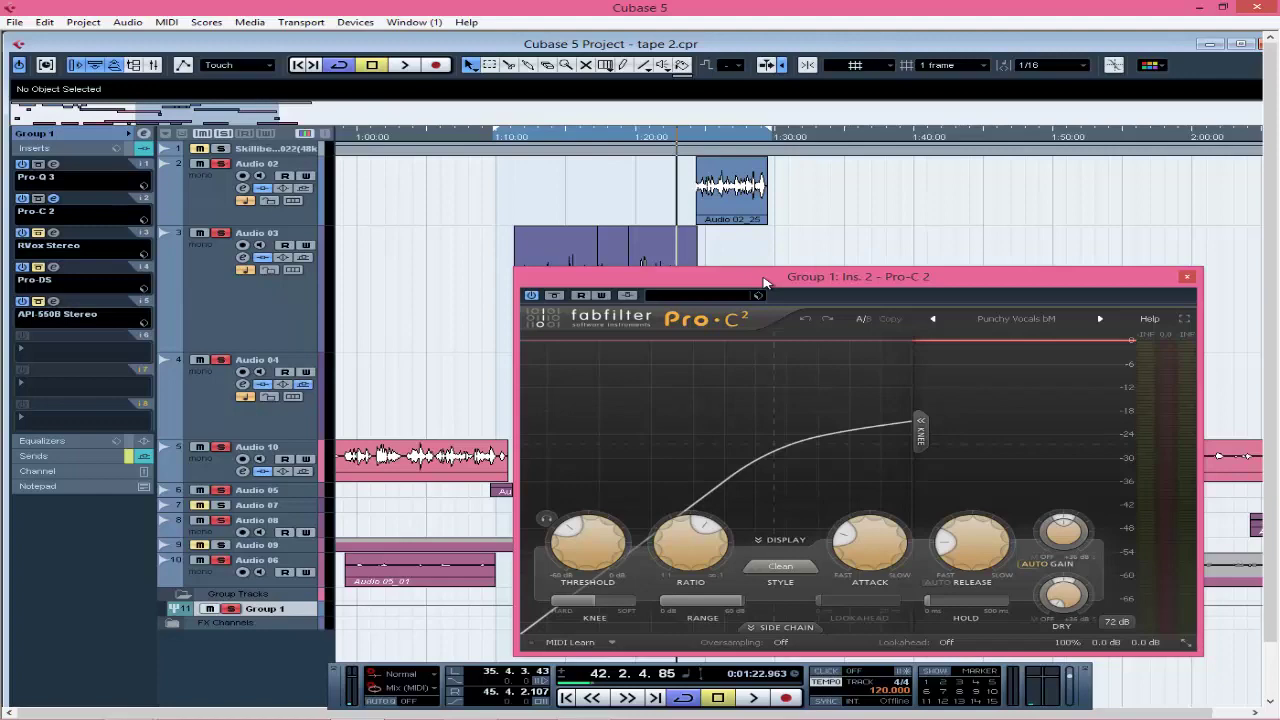
key(h)
key(h)
key(h)
key(h)
key(h)
key(h)
drag(763, 283, 745, 375)
key(g)
key(g)
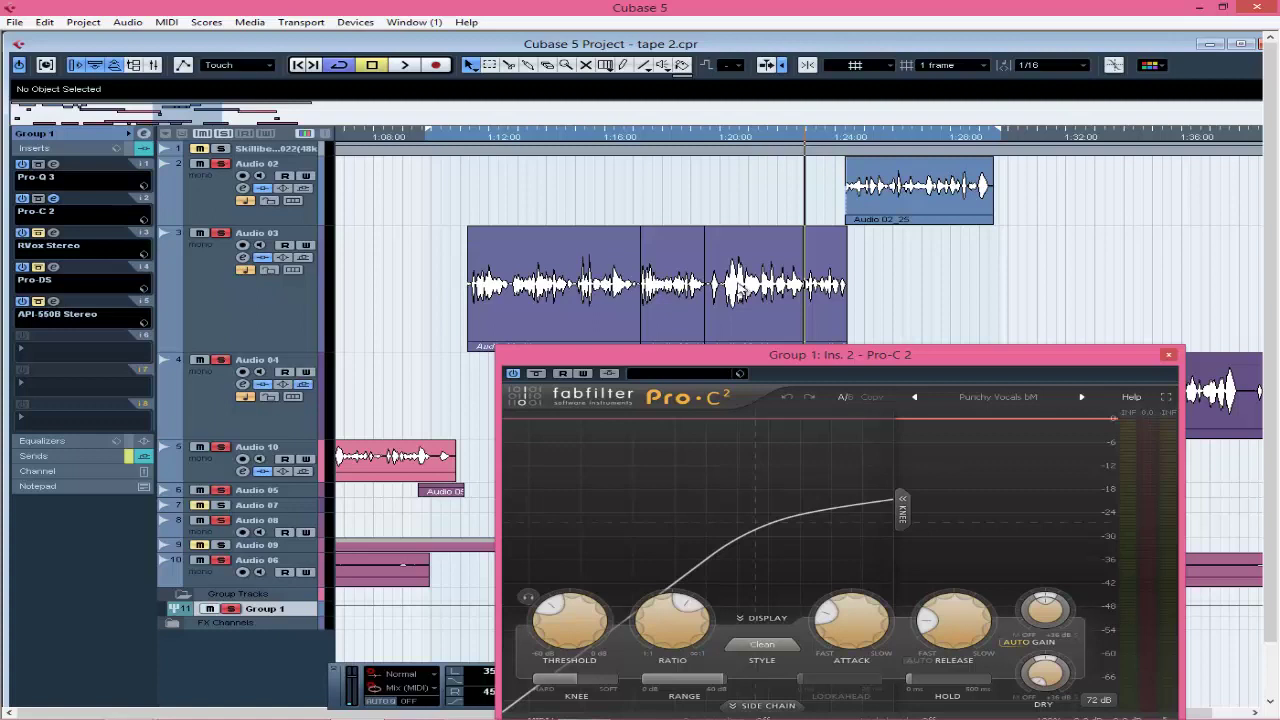
Try splitting the third clip on Audio 03 at about 1:21.12 and lowering the first part's volume, then undo both changes.
click(668, 136)
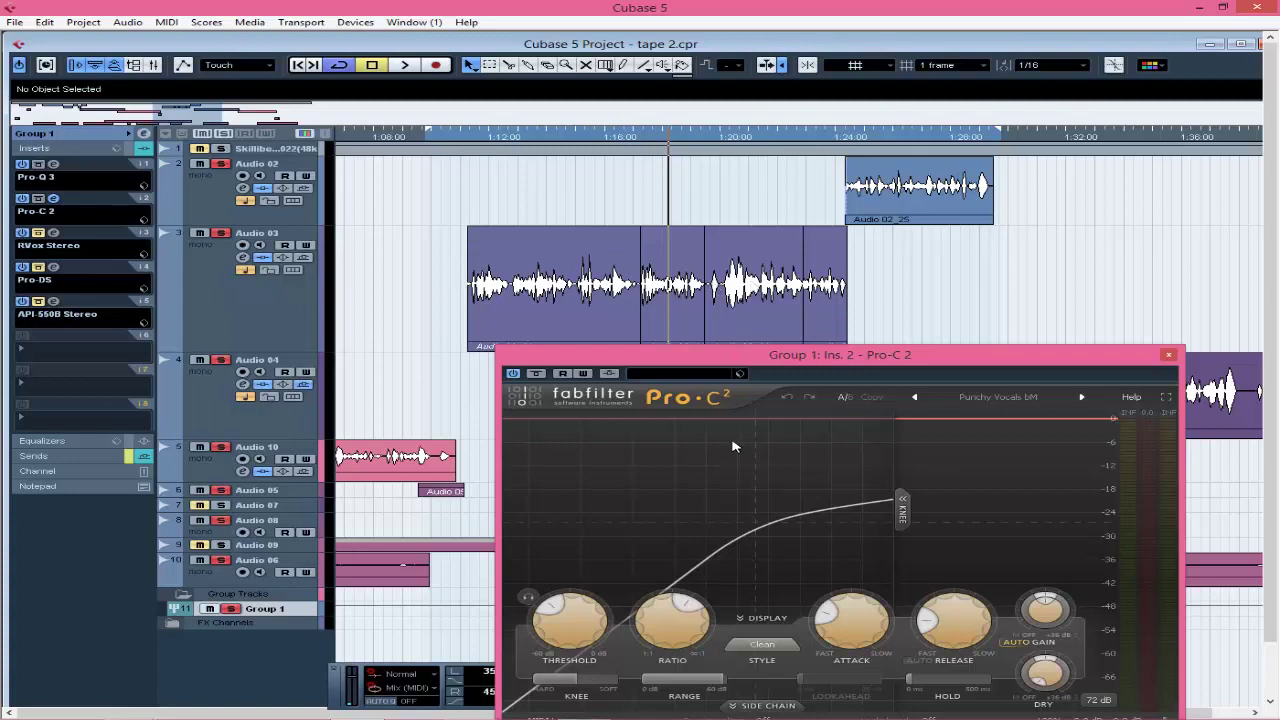
right_click(755, 290)
click(794, 287)
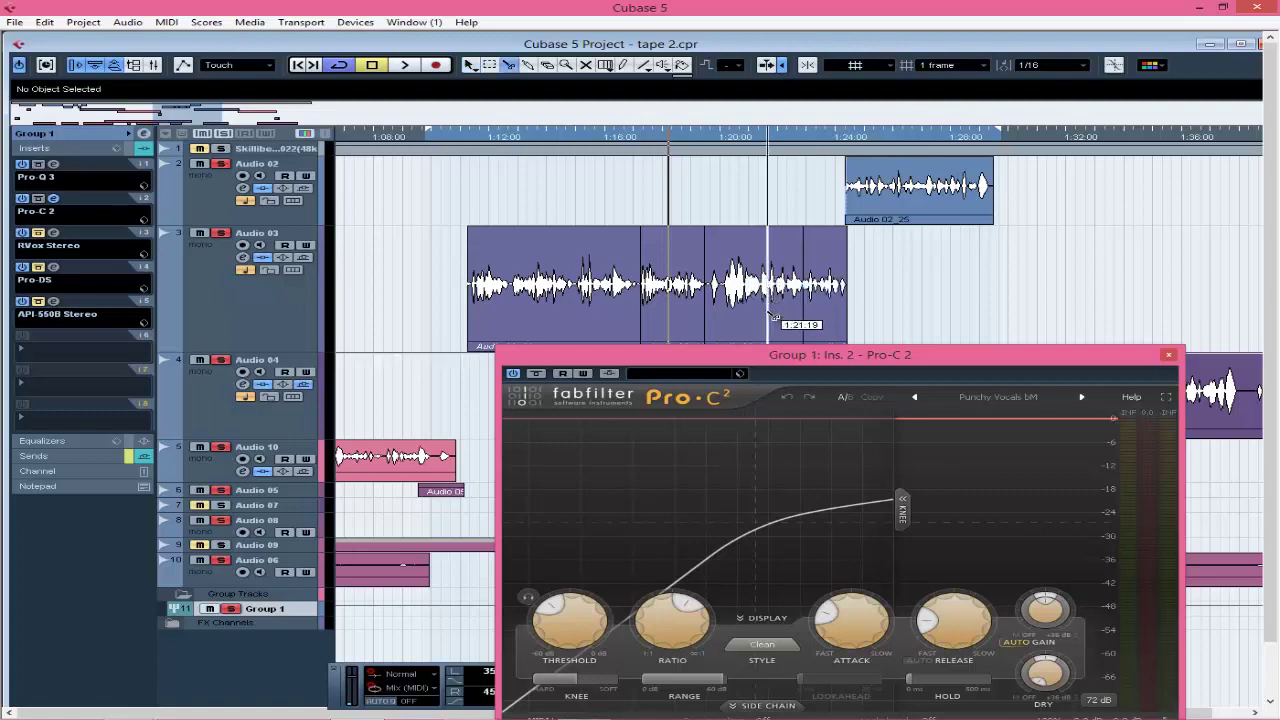
click(766, 312)
key(1)
click(731, 230)
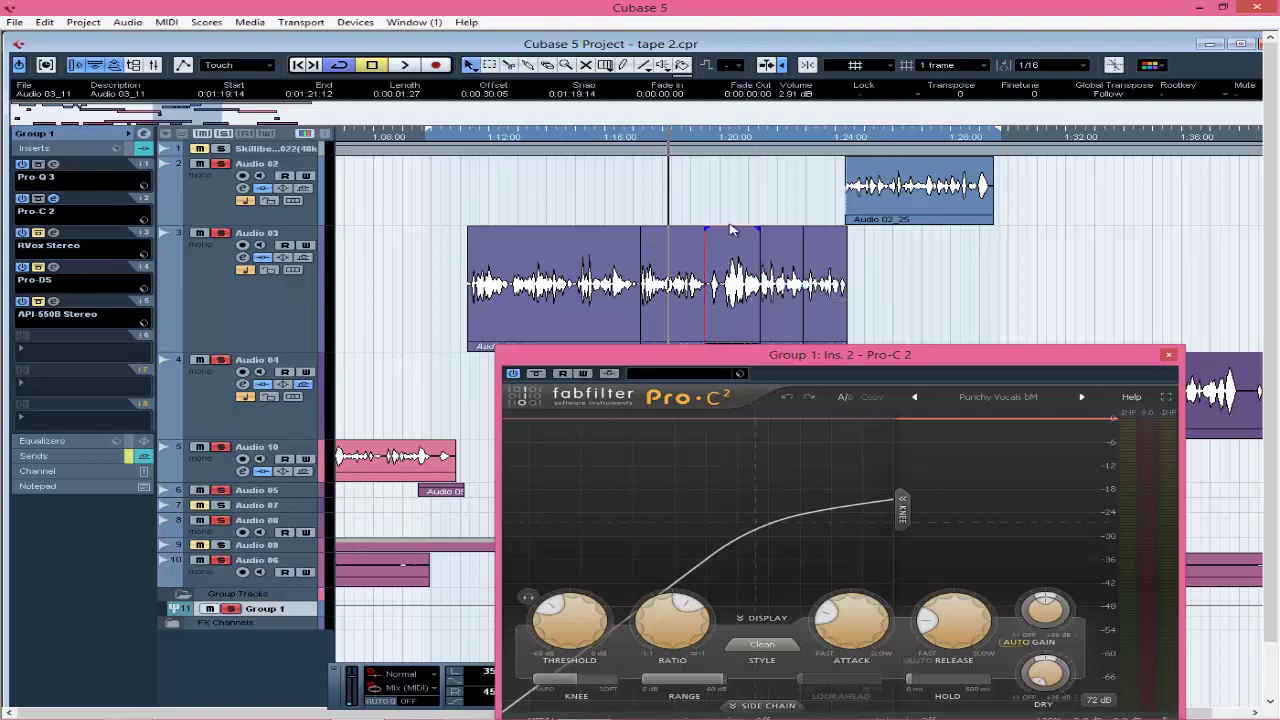
drag(733, 230, 762, 264)
key(ctrl+z)
key(ctrl+z)
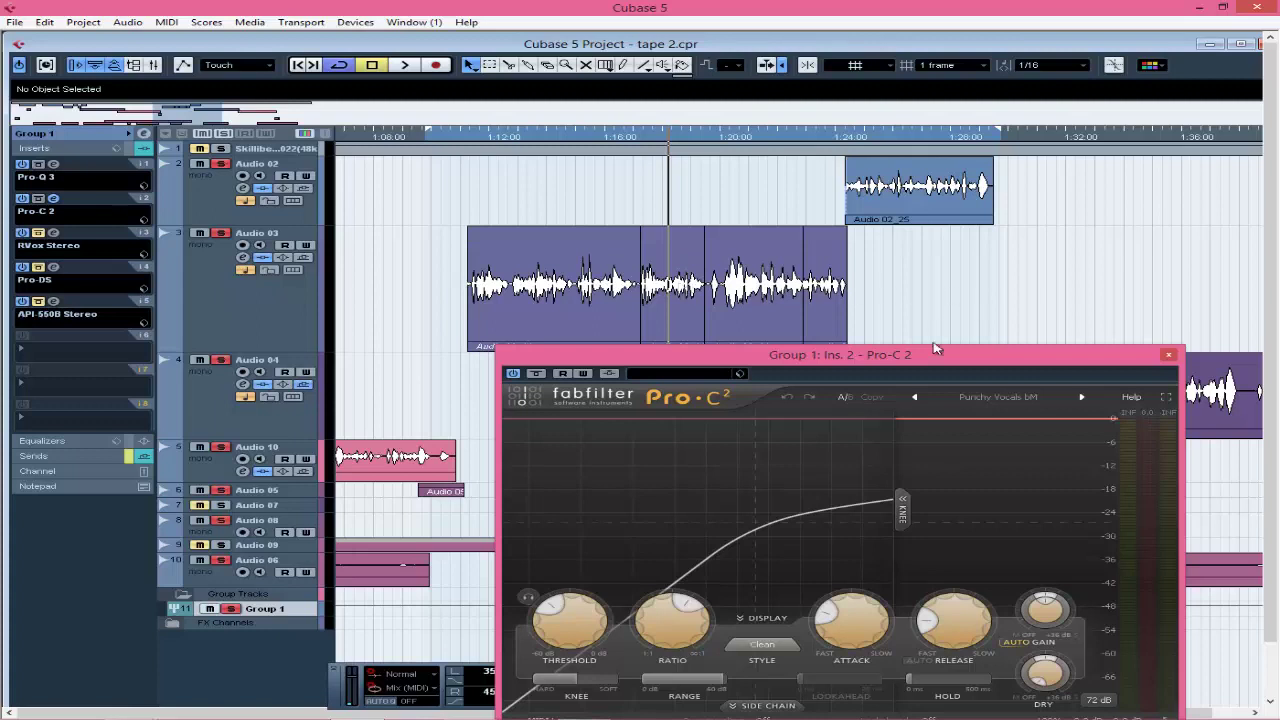
Choose the Punchy Vocals bM preset in Pro-C 2 and review its threshold, ratio, attack and release settings.
click(463, 137)
drag(722, 356, 742, 259)
mouse_move(600, 512)
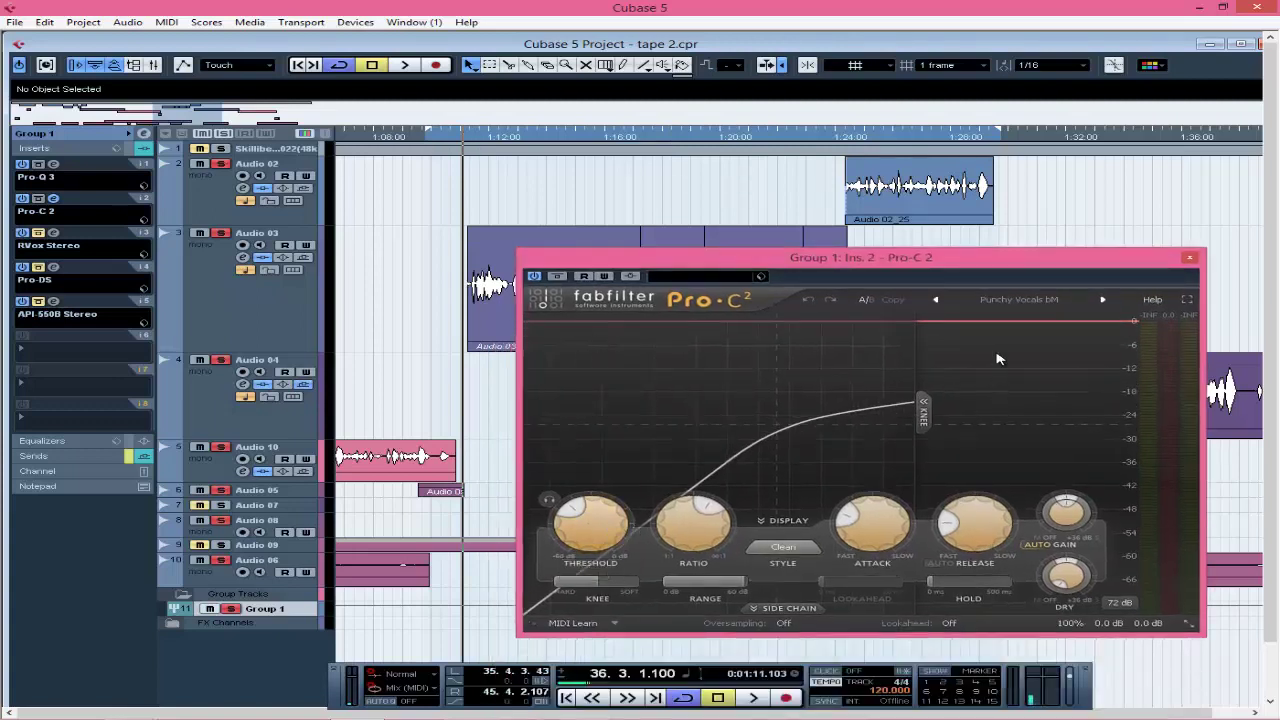
click(1013, 302)
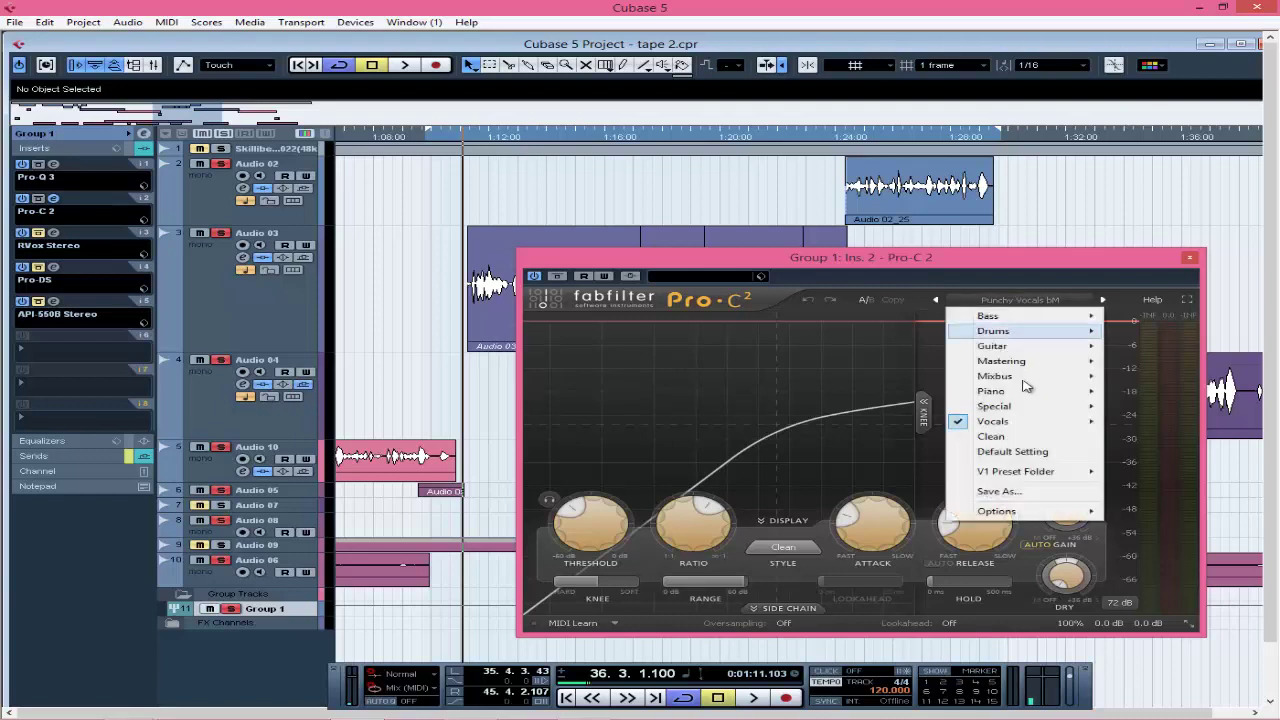
mouse_move(1054, 421)
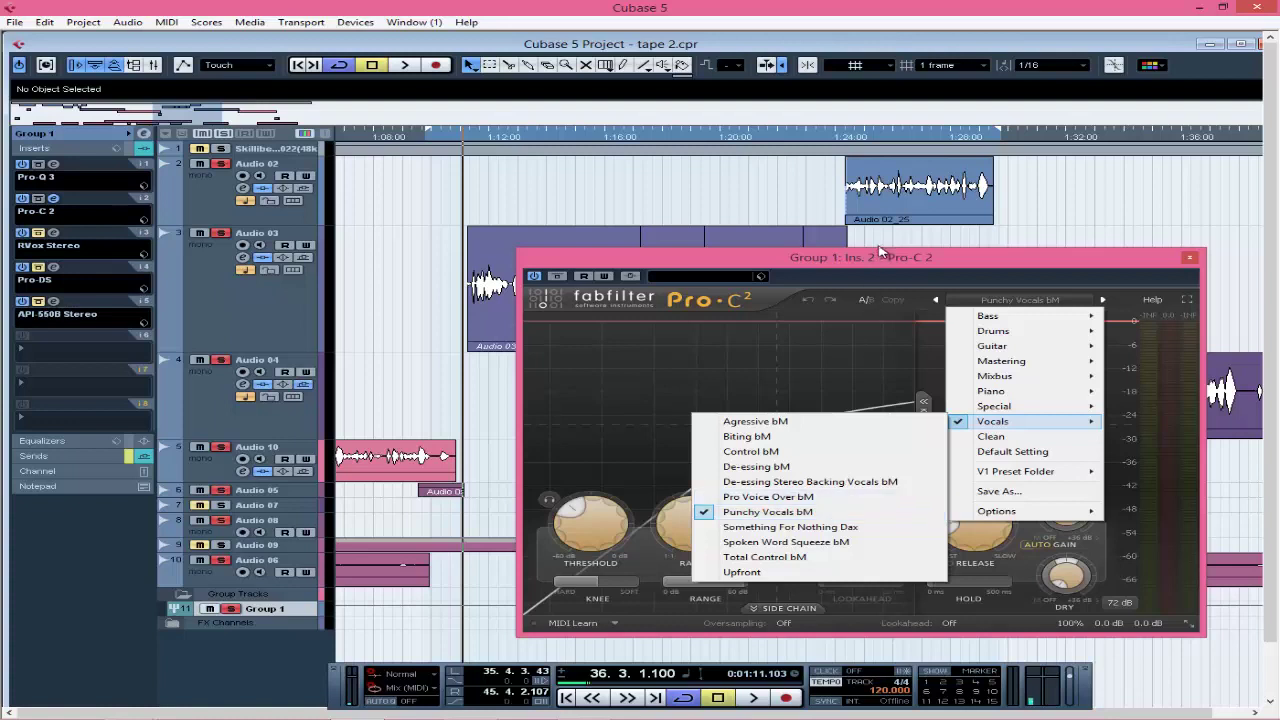
click(822, 513)
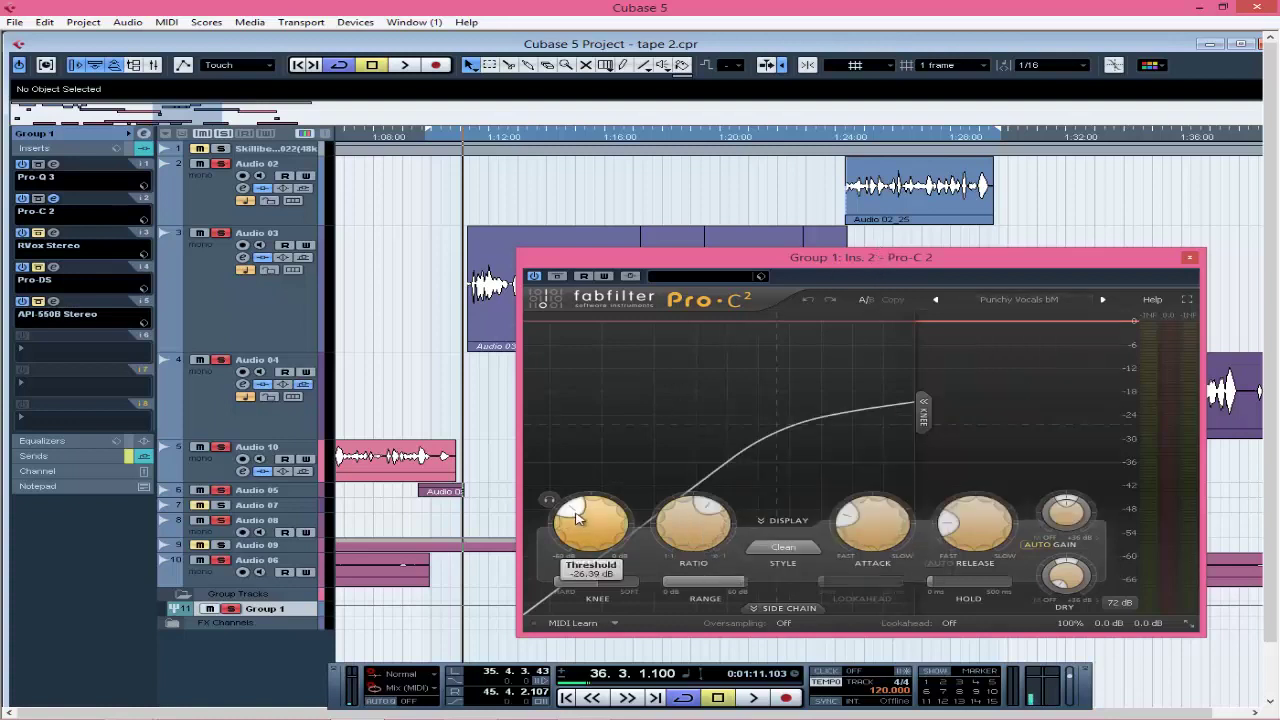
mouse_move(712, 515)
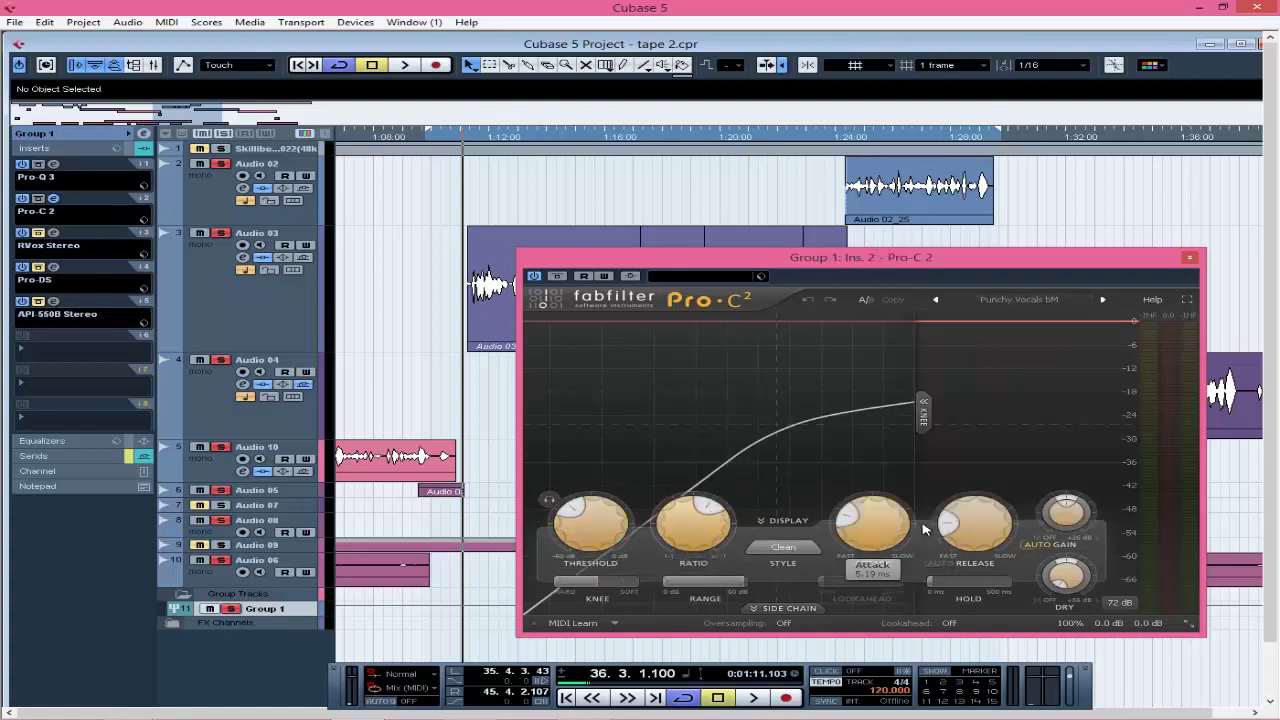
mouse_move(966, 532)
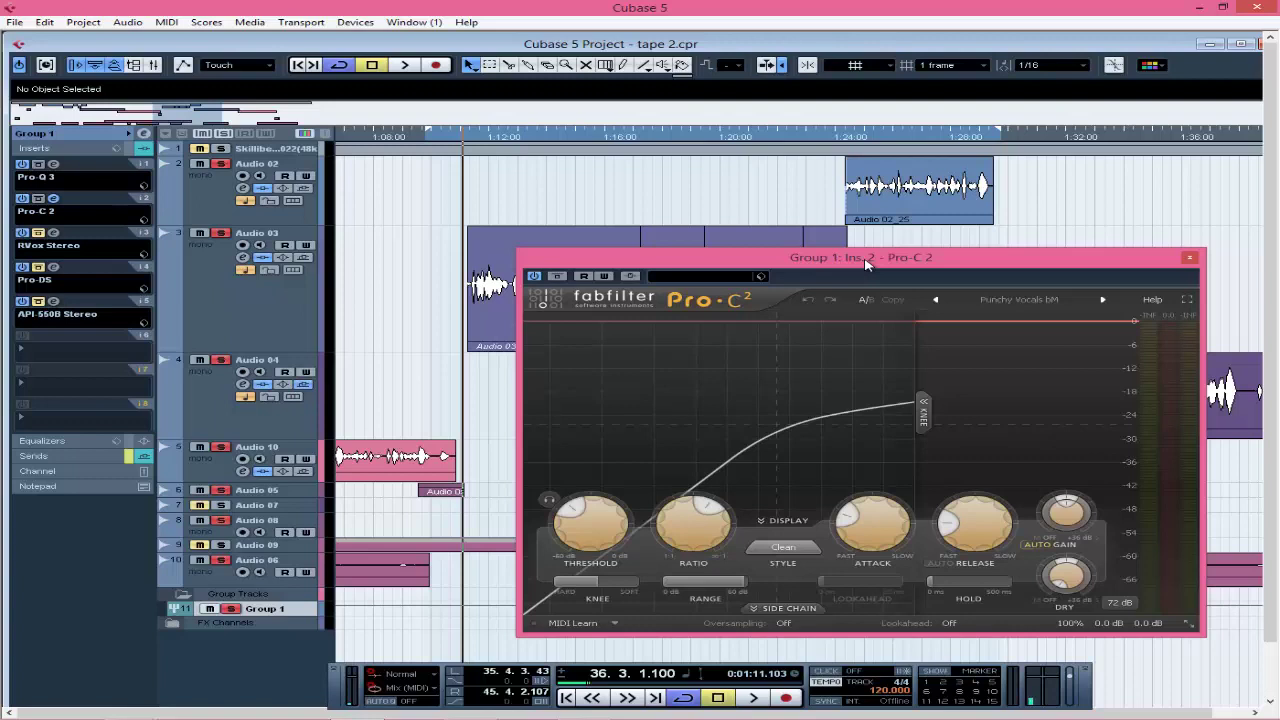
Play the Audio 03 vocals with Pro-C 2 active and switched off to compare them, then reactivate the compressor.
key(space)
drag(866, 262, 990, 284)
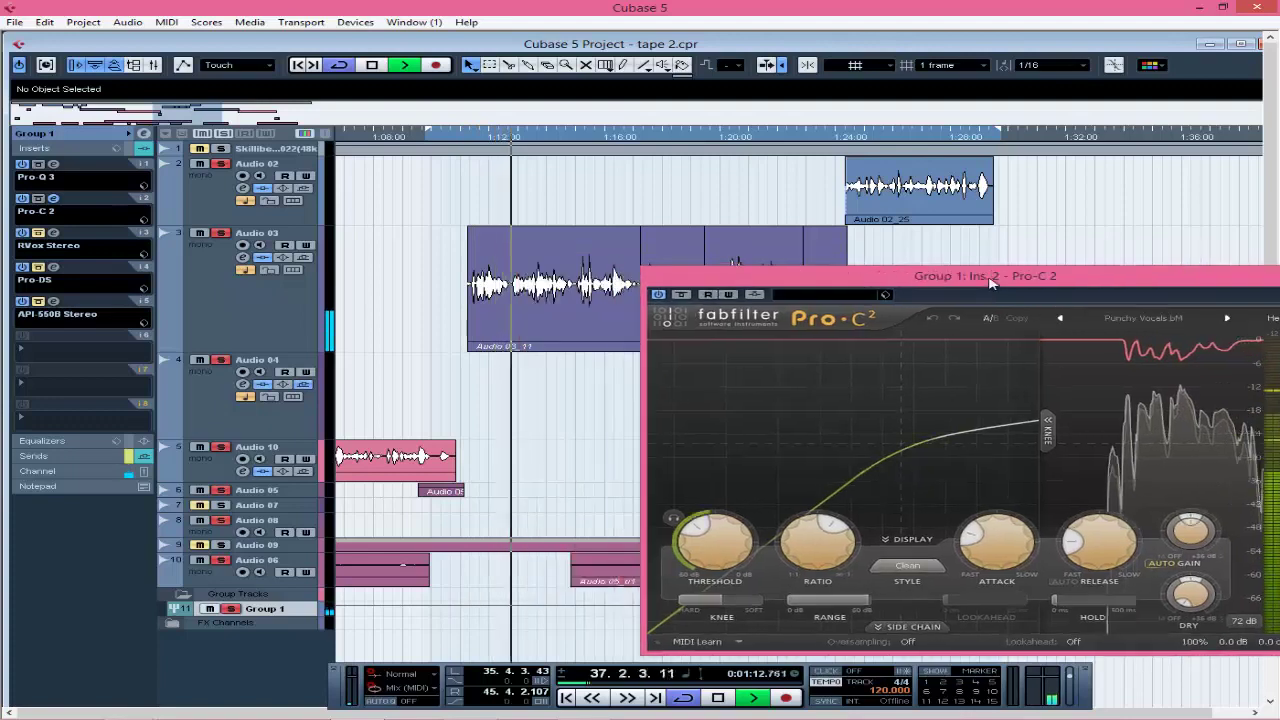
drag(700, 276, 650, 344)
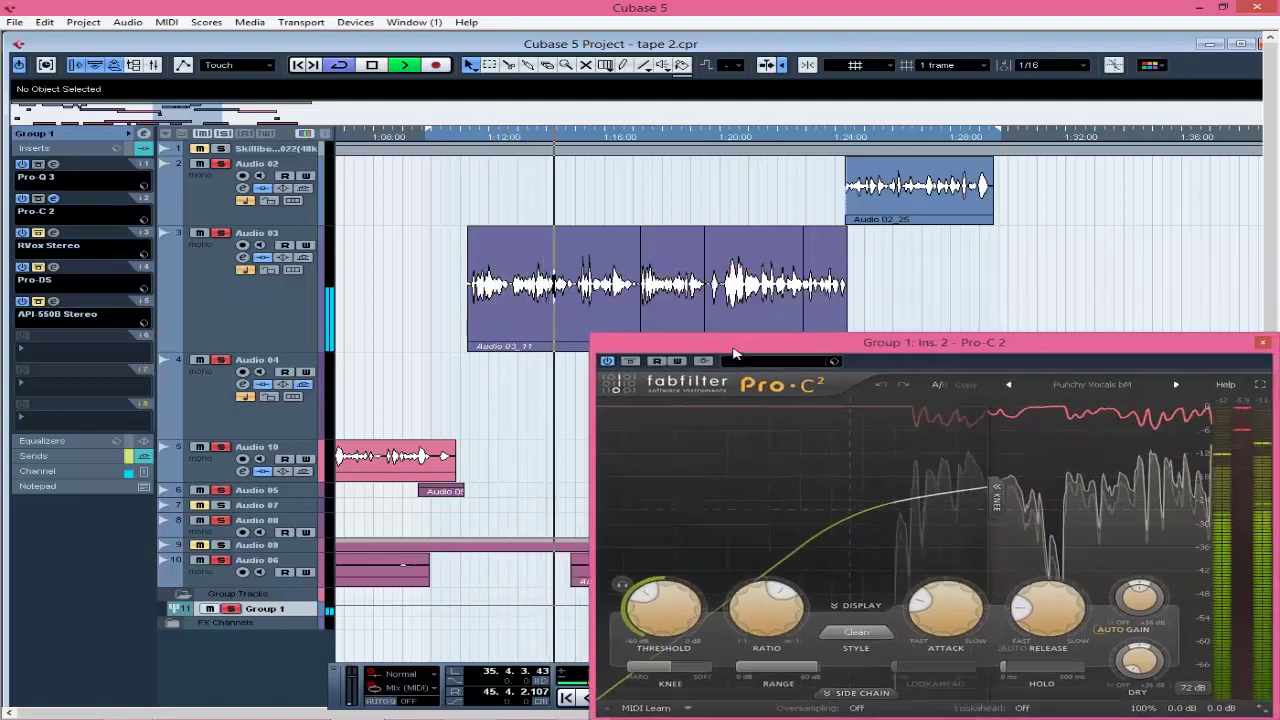
click(606, 362)
key(space)
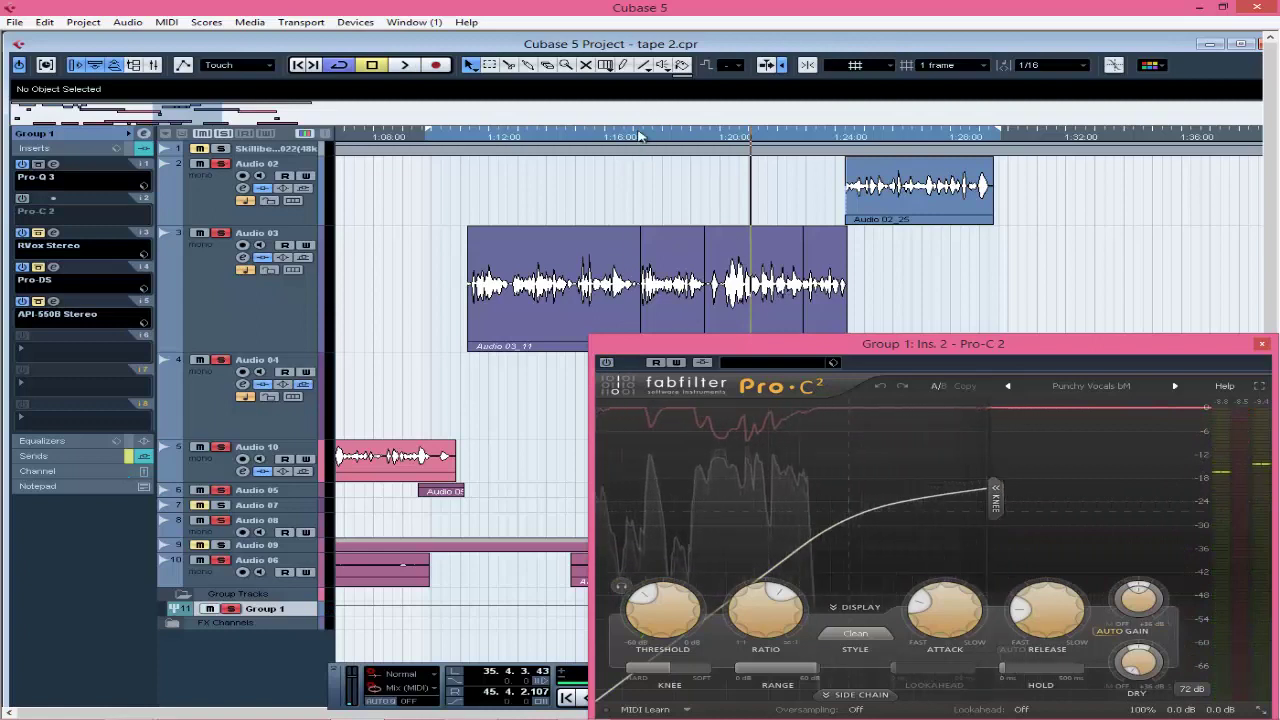
click(638, 136)
key(space)
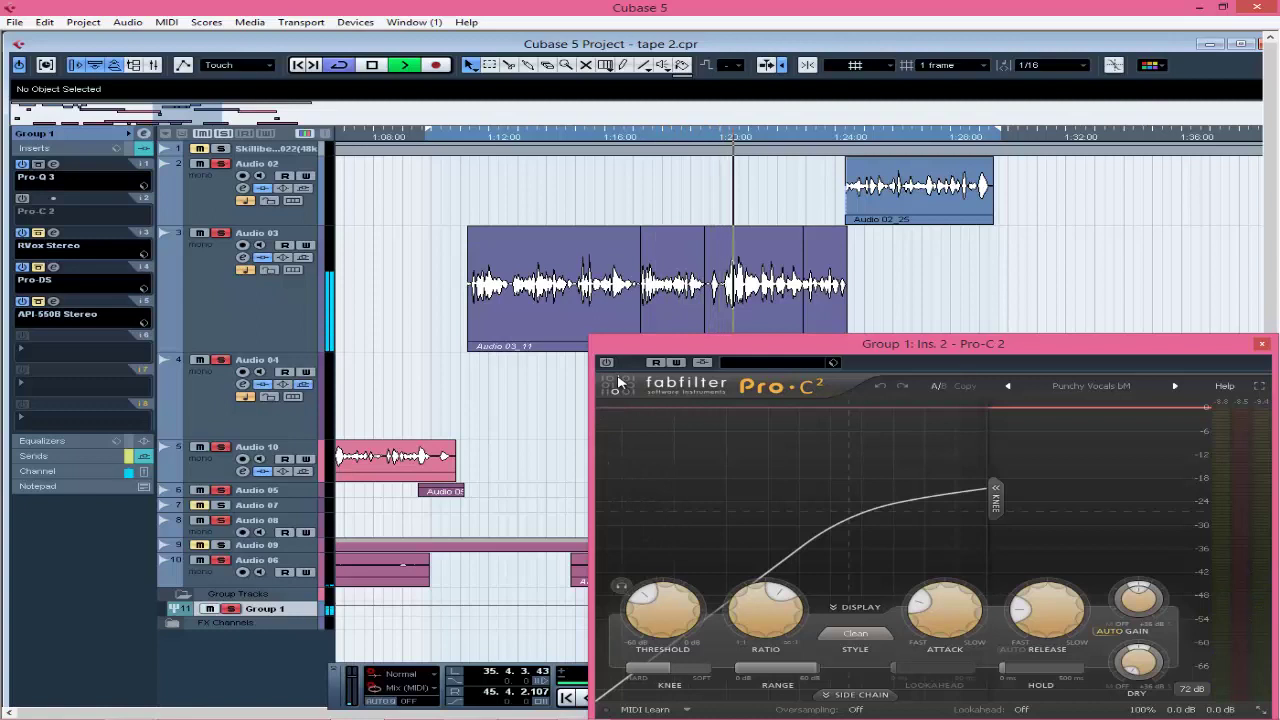
key(space)
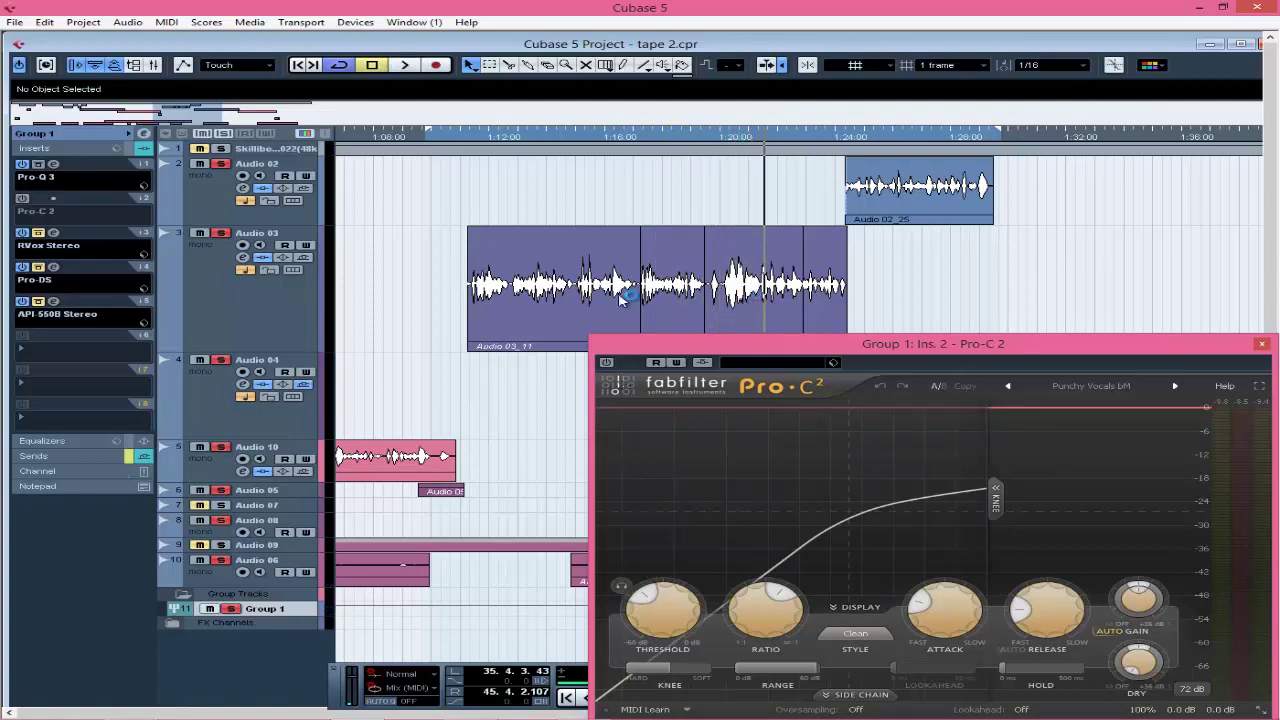
click(607, 363)
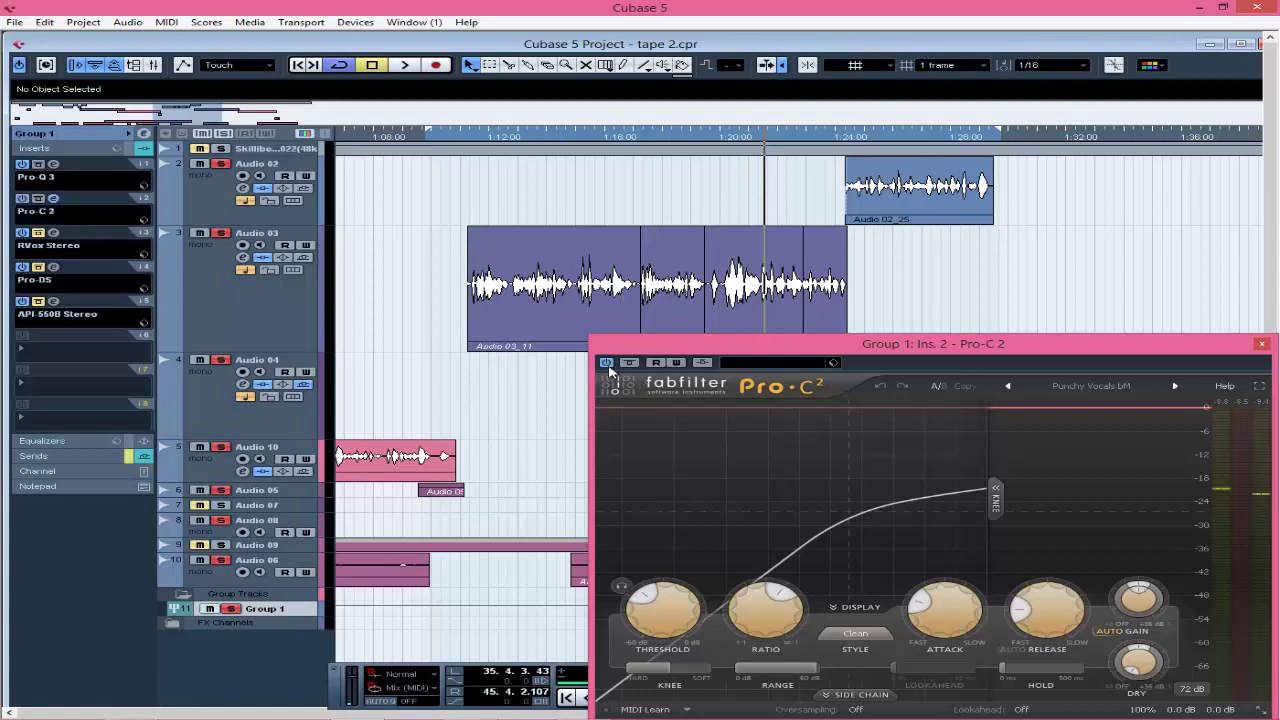
click(623, 137)
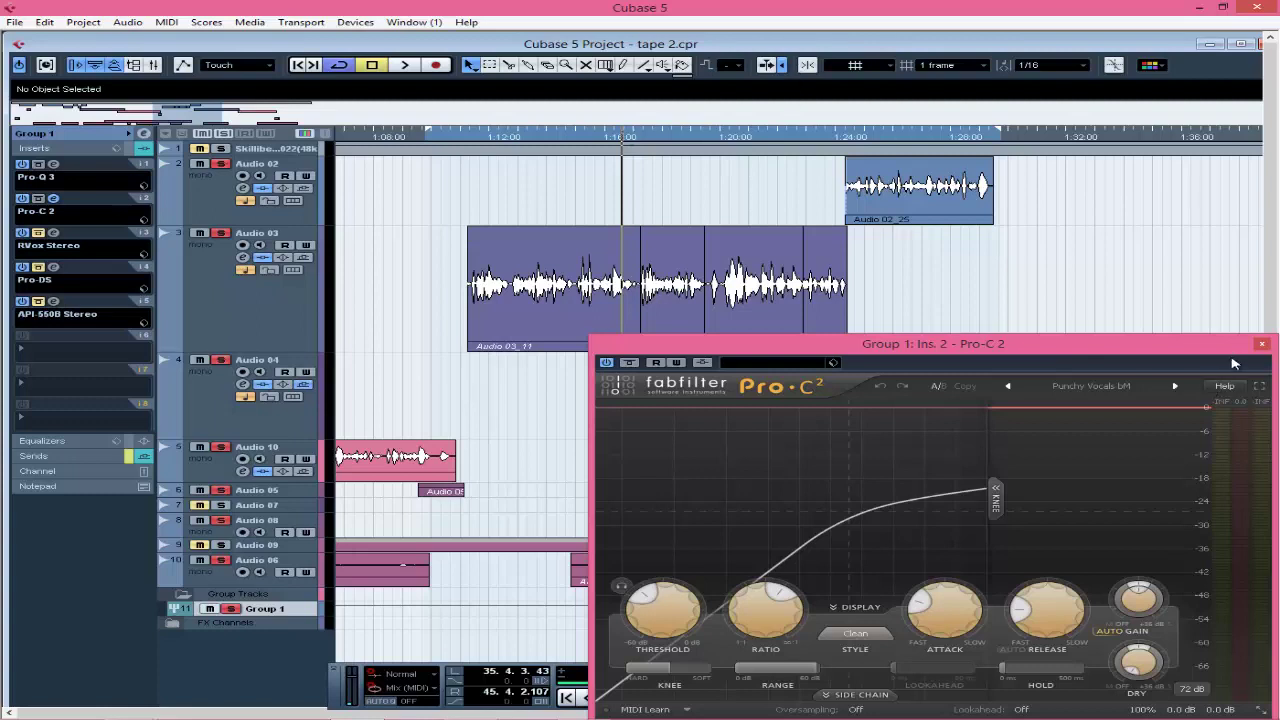
Close Pro-C 2, open RVox Stereo on Group 1 out of bypass, and return the playhead to the start of Audio 03's clips.
click(1262, 344)
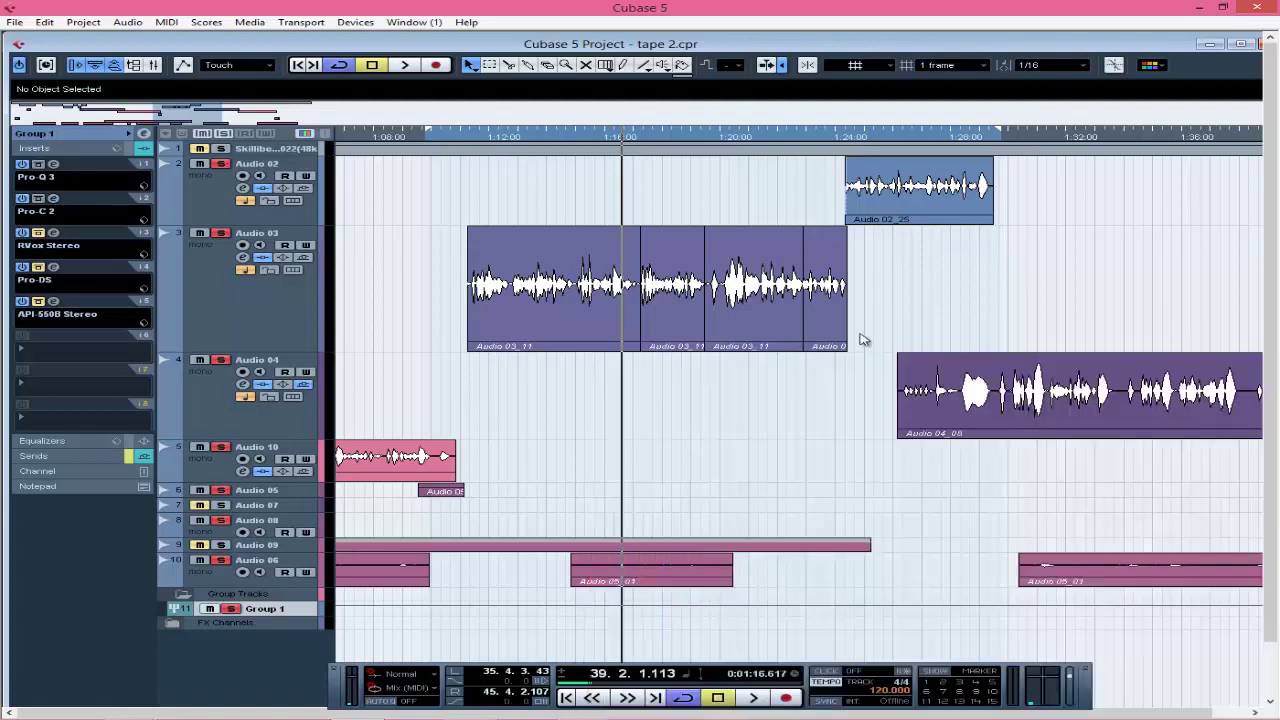
click(52, 233)
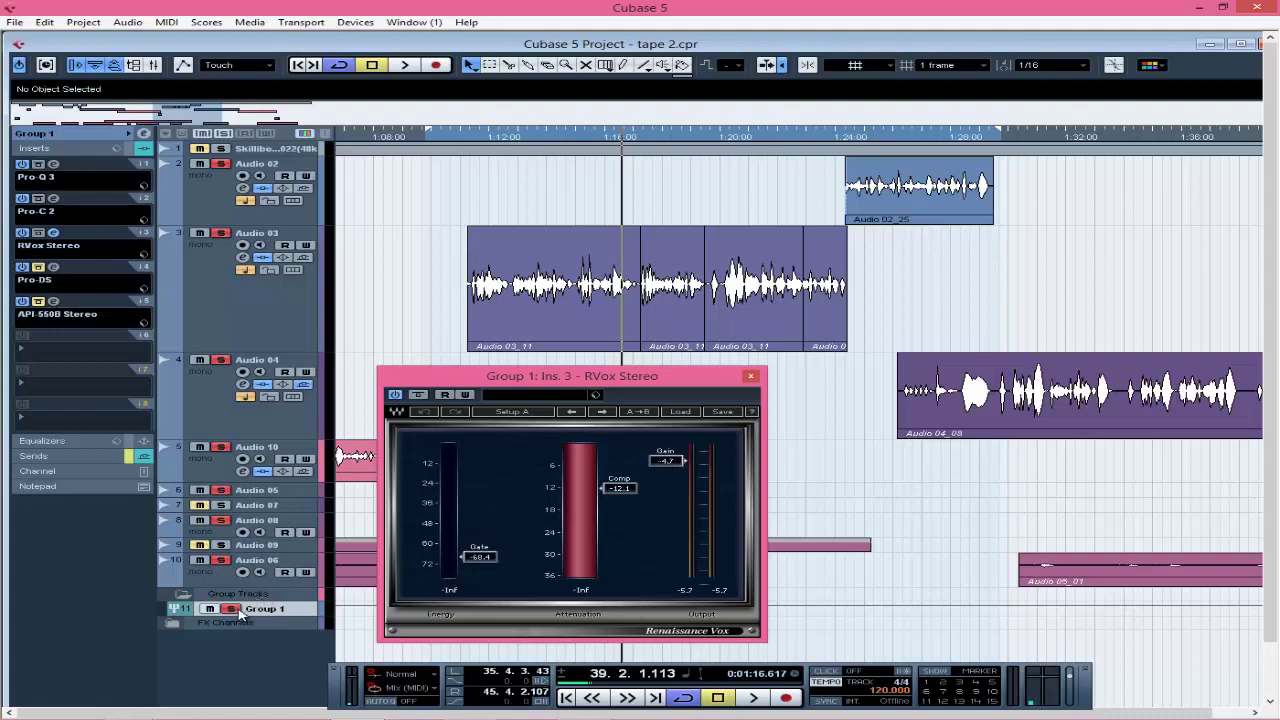
click(467, 137)
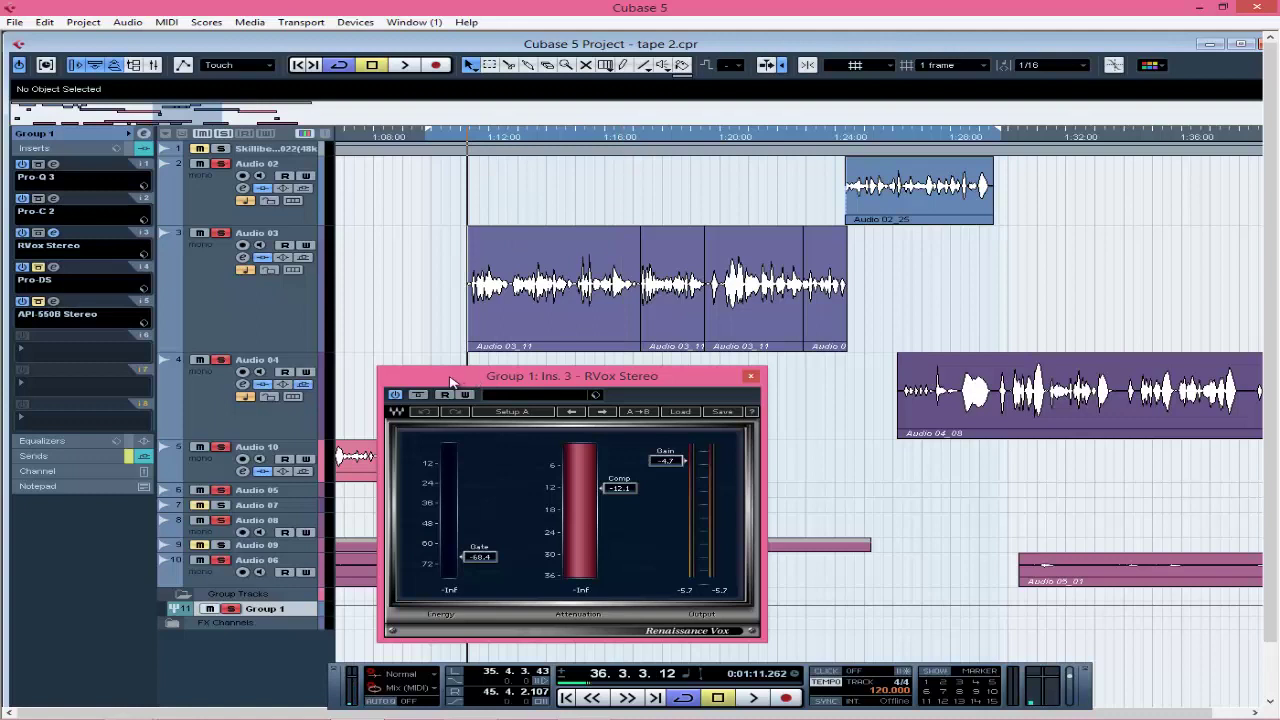
Play the Audio 03 vocals with RVox active and switched off to compare them, reactivating RVox before stopping playback.
key(space)
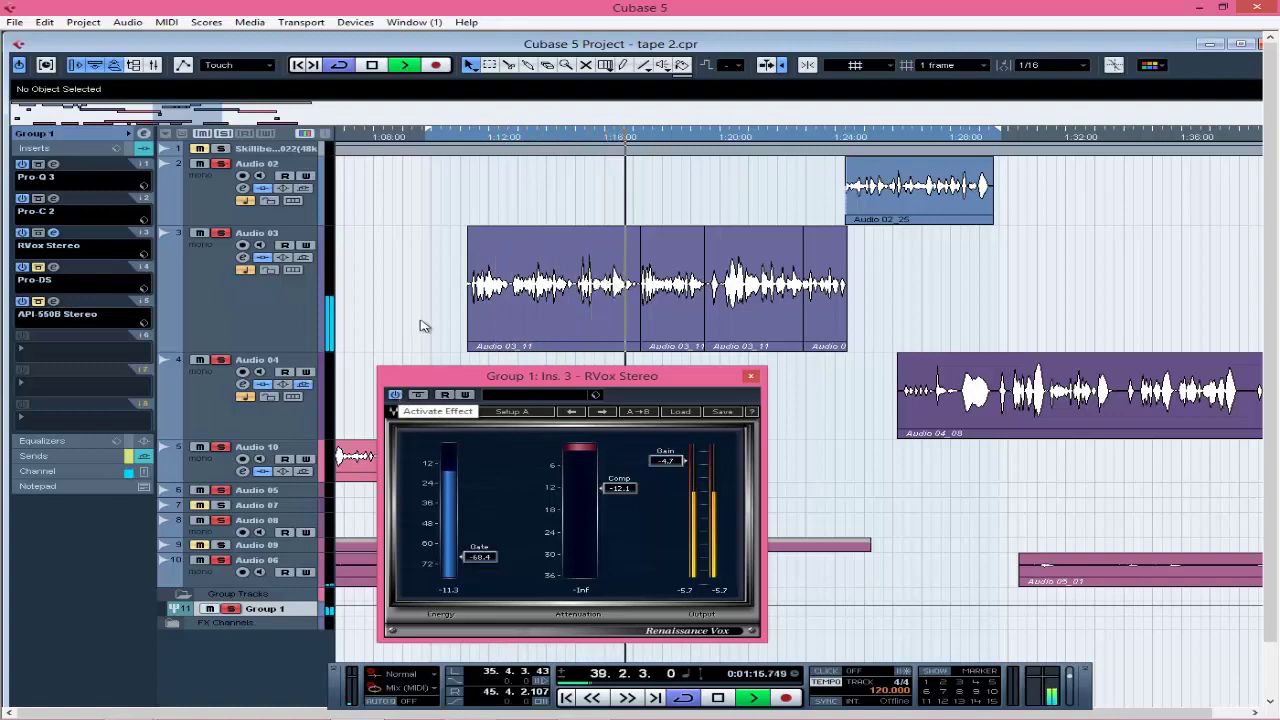
key(space)
click(463, 140)
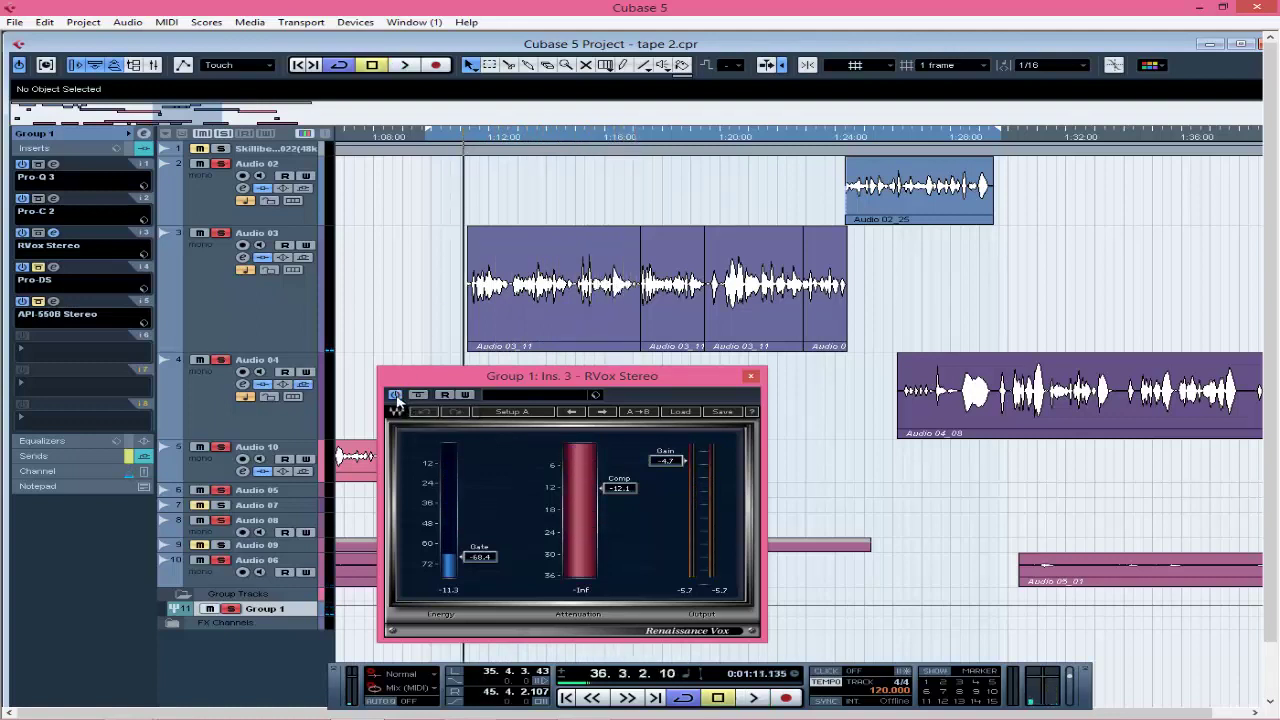
click(395, 395)
key(space)
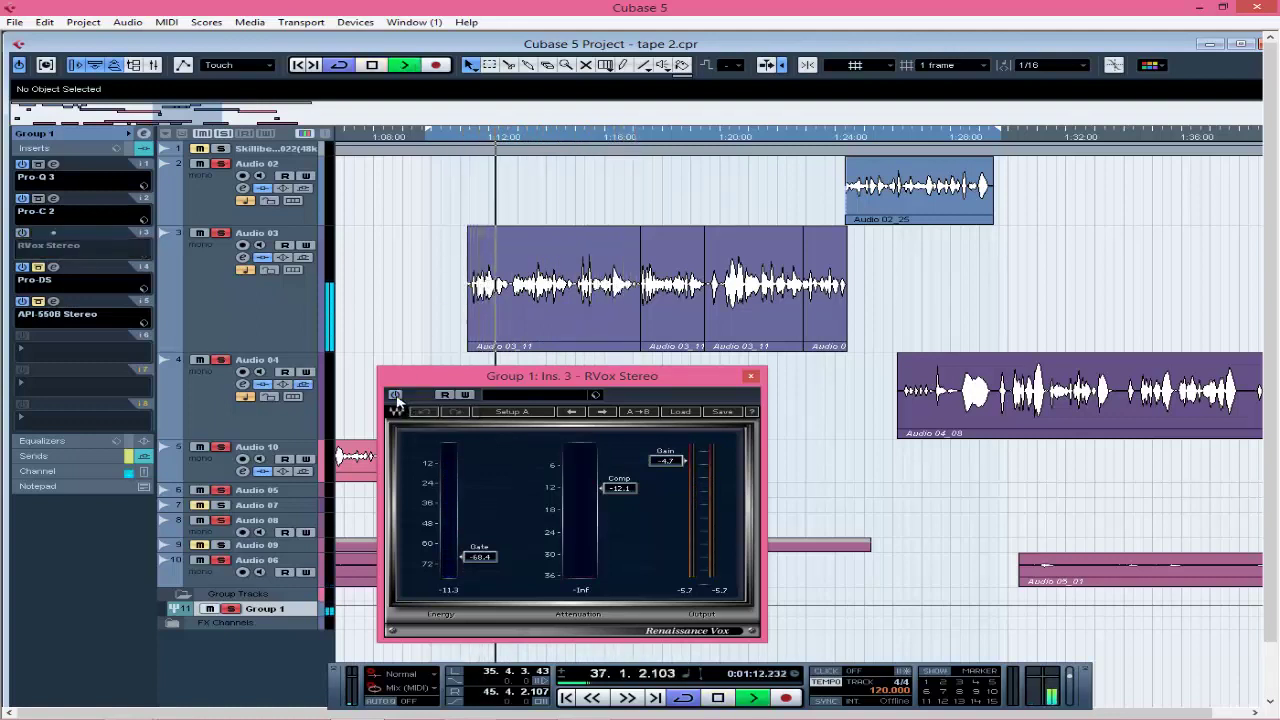
click(395, 395)
click(395, 395)
click(395, 395)
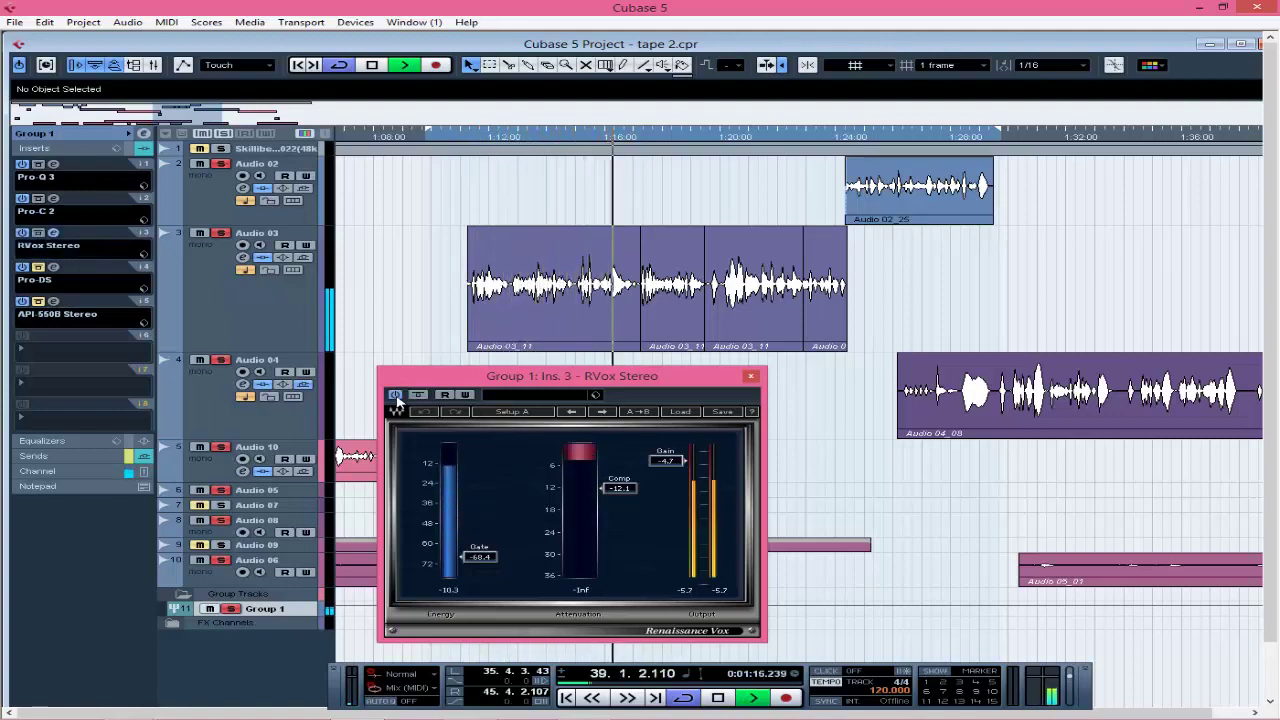
key(space)
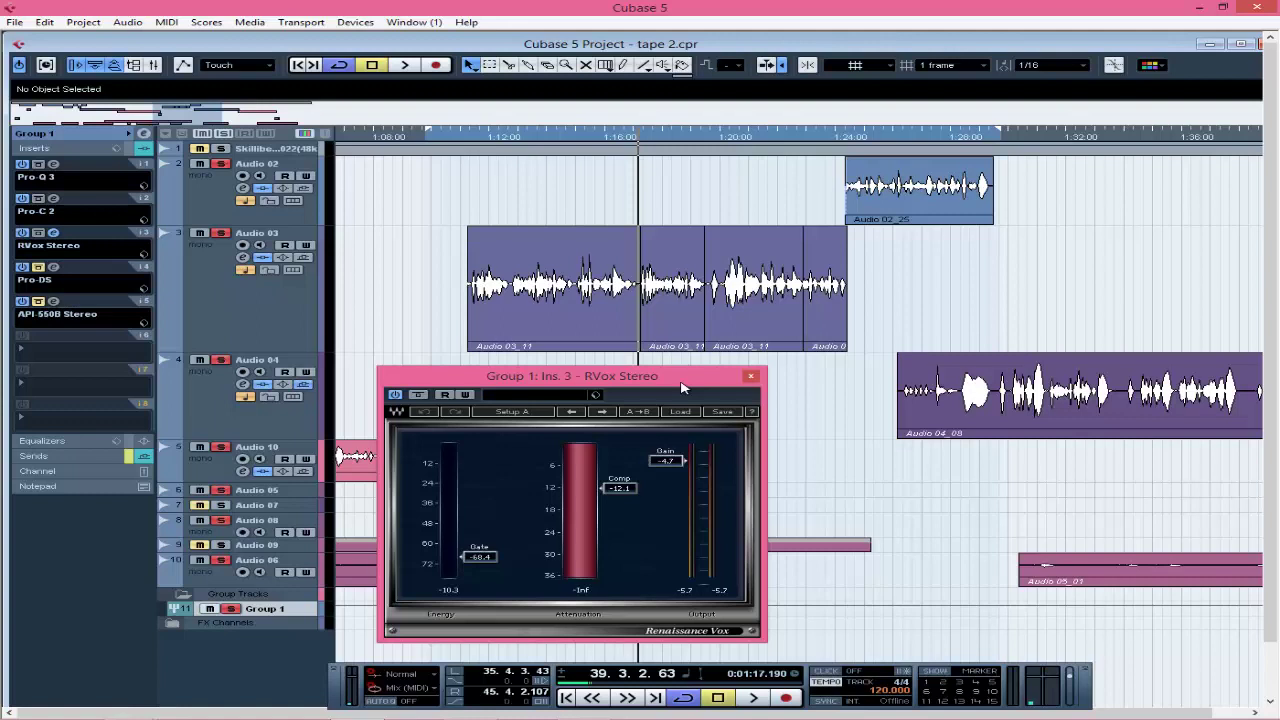
Close RVox, open Pro-DS on Group 1 out of bypass clear of the Audio 03 clips, and return the playhead to their start.
click(751, 377)
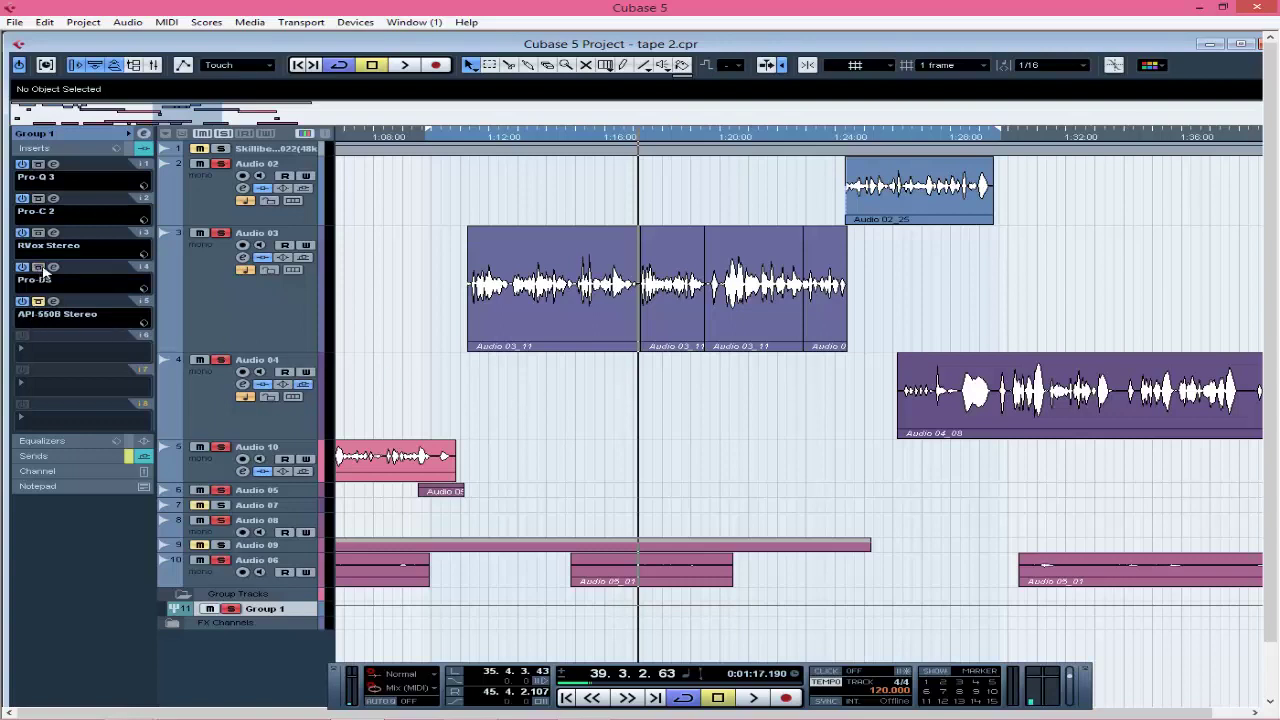
click(54, 268)
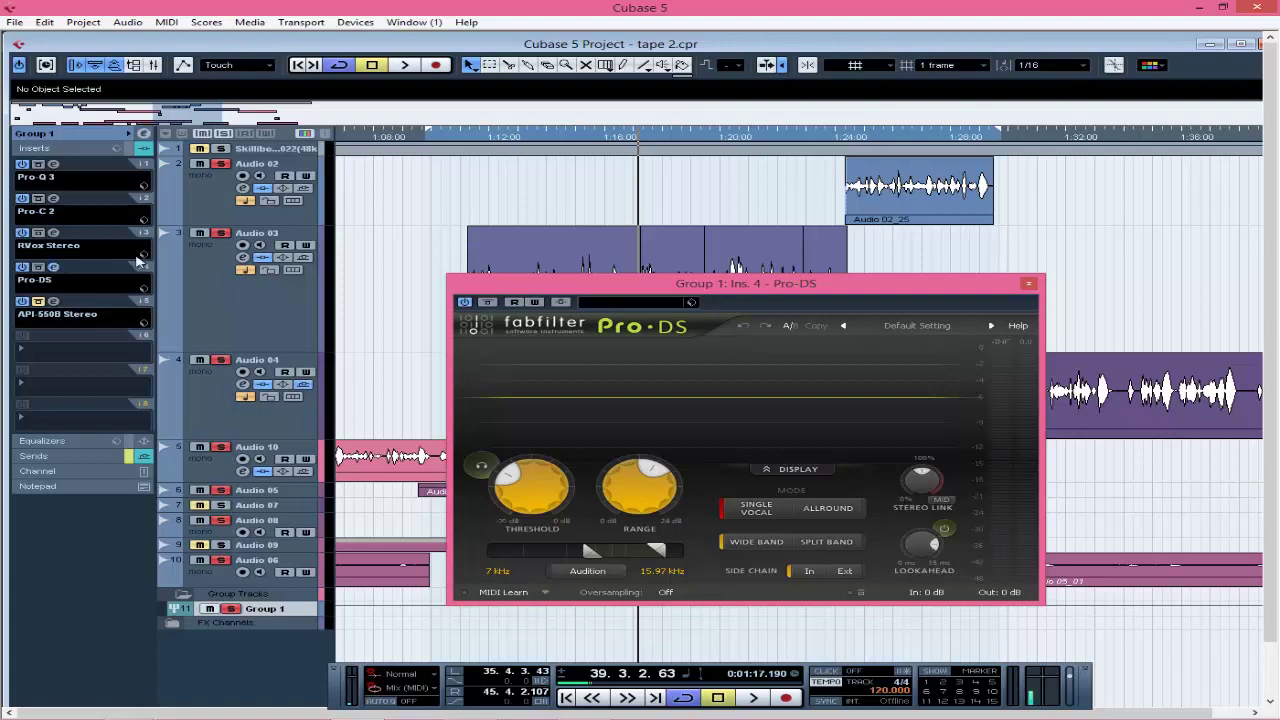
drag(574, 290, 661, 375)
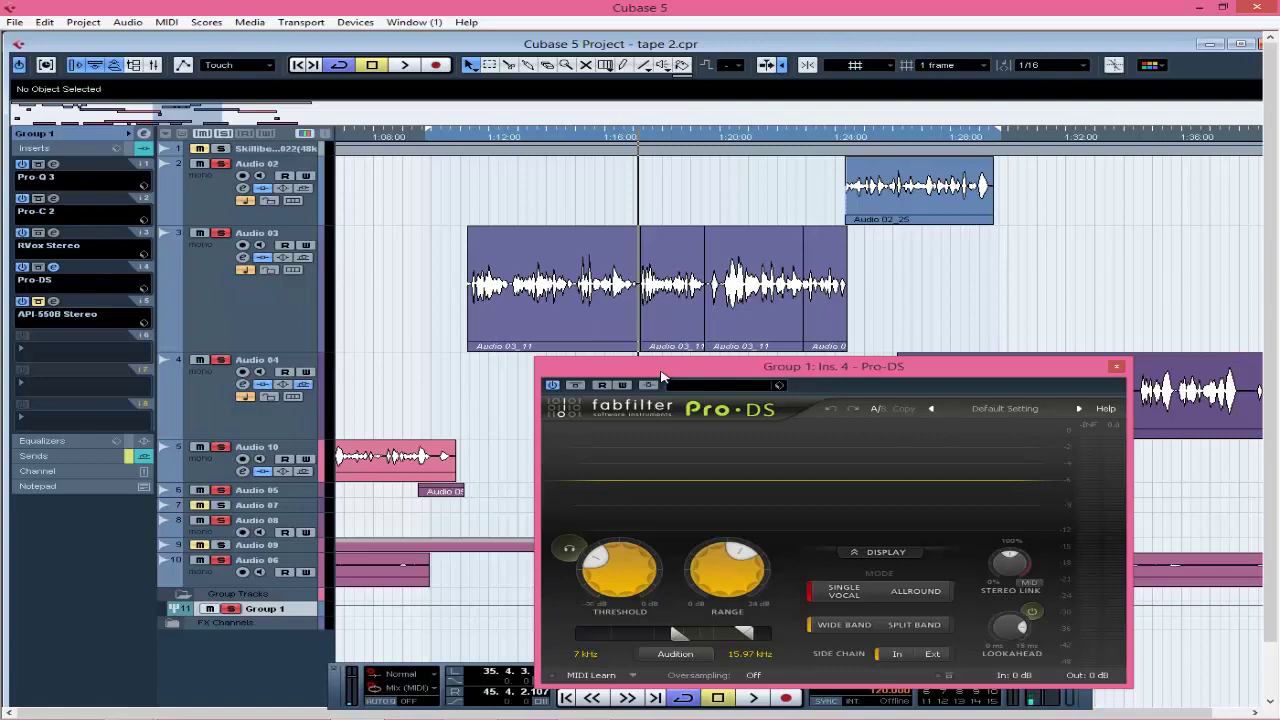
click(661, 376)
click(469, 137)
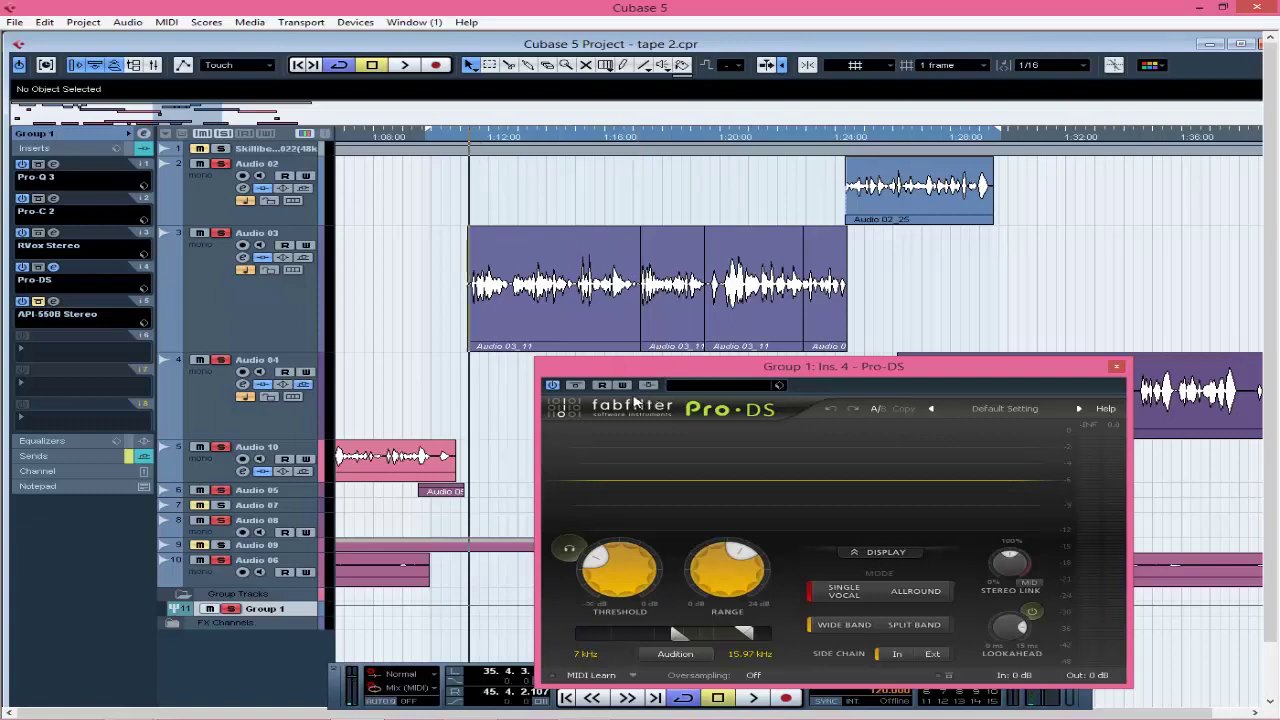
Compare the opening of the first Audio 03 clip with Pro-DS switched off and on over repeated playbacks, leaving the de-esser active.
click(552, 386)
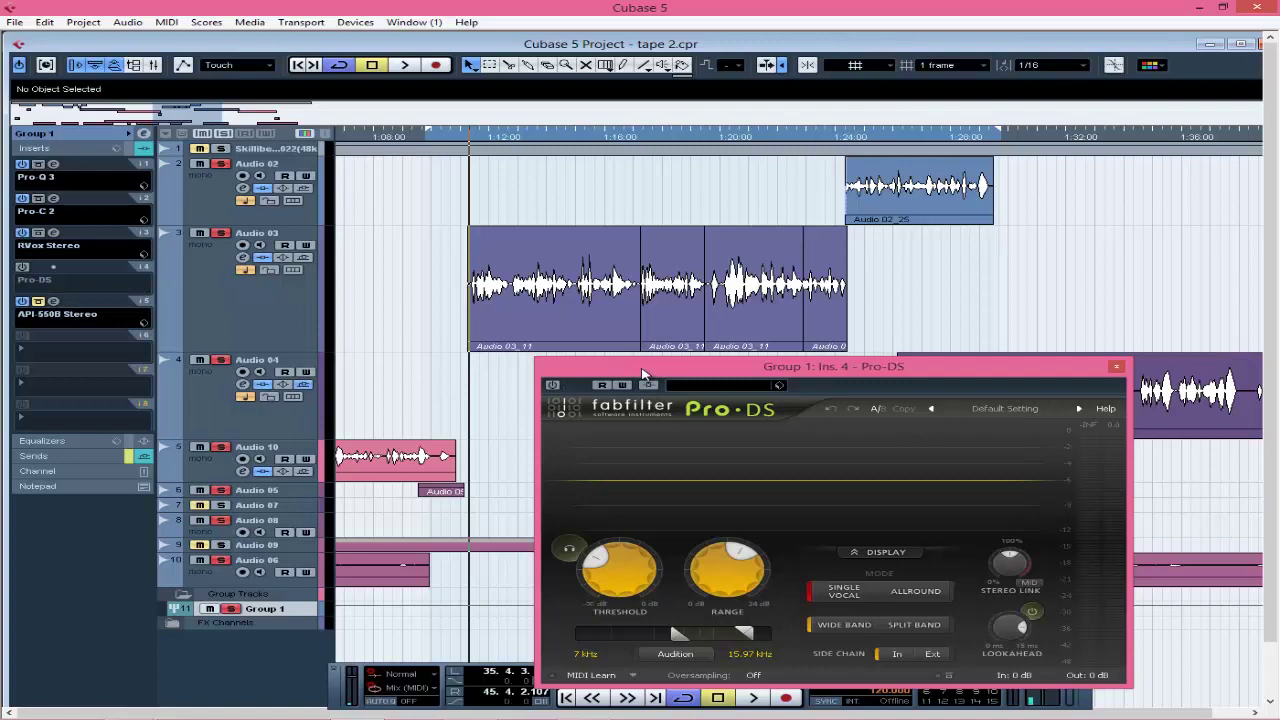
key(space)
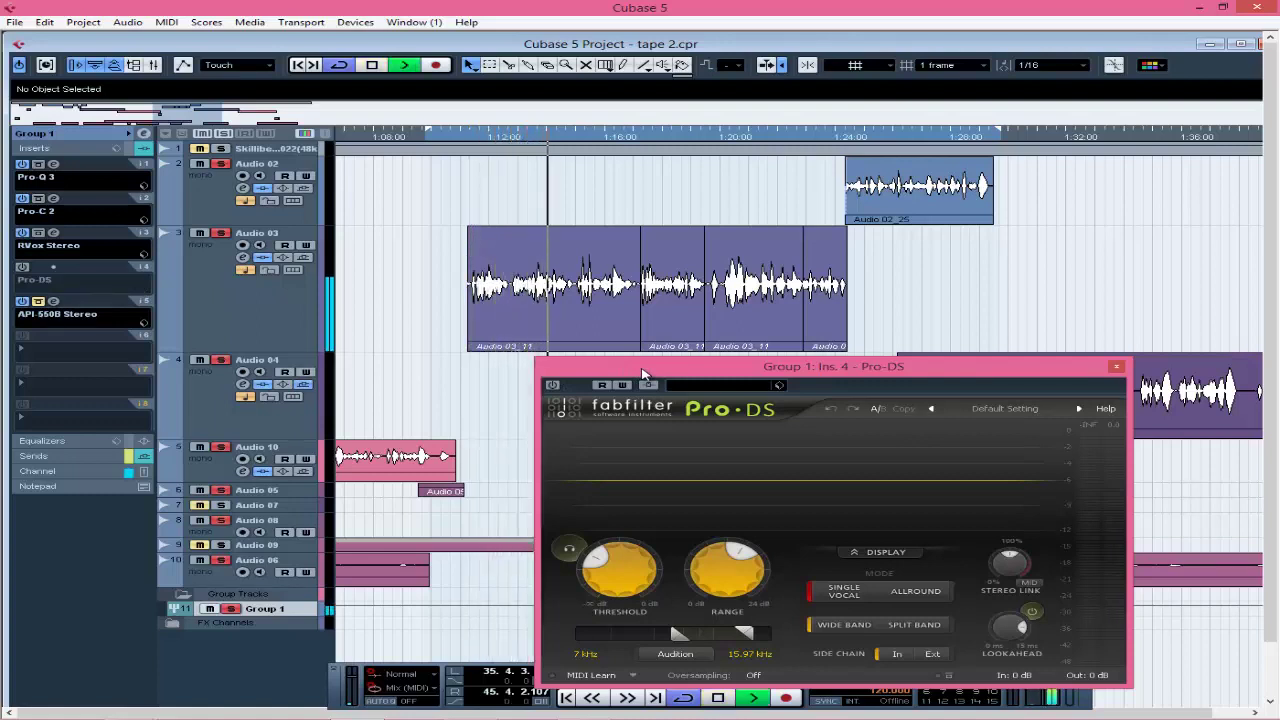
key(space)
click(535, 139)
click(553, 385)
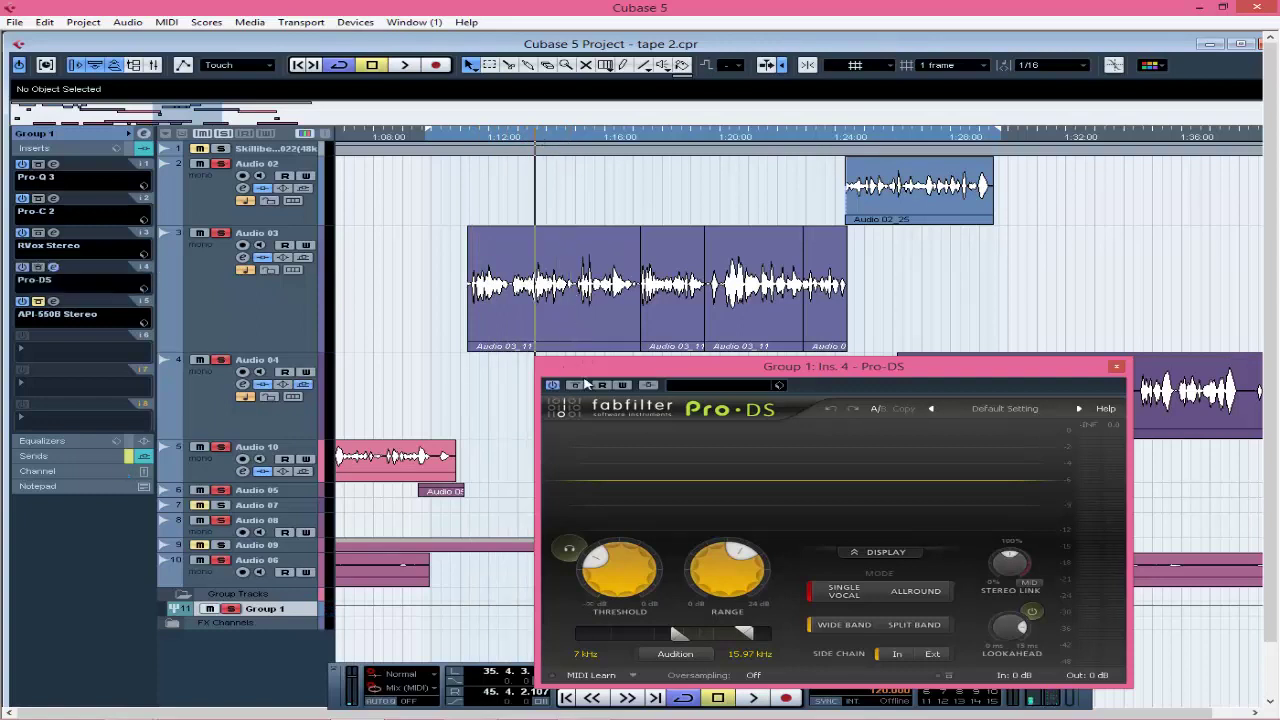
key(space)
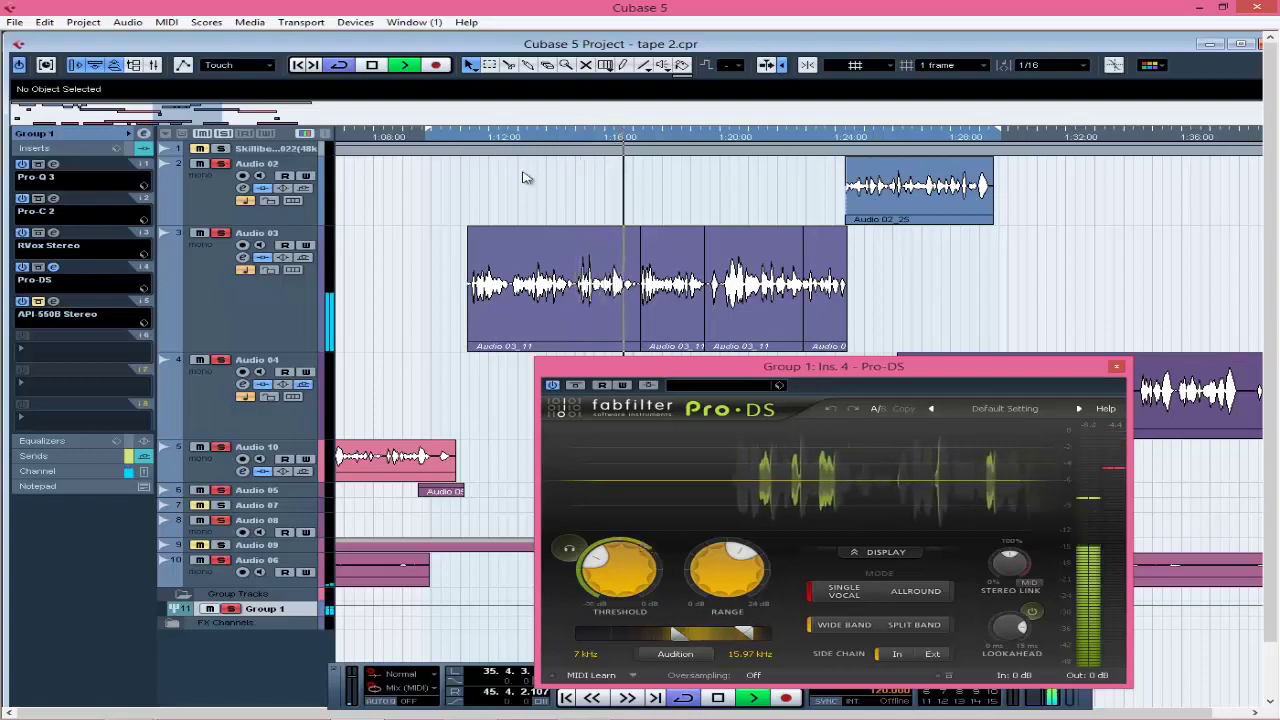
click(505, 138)
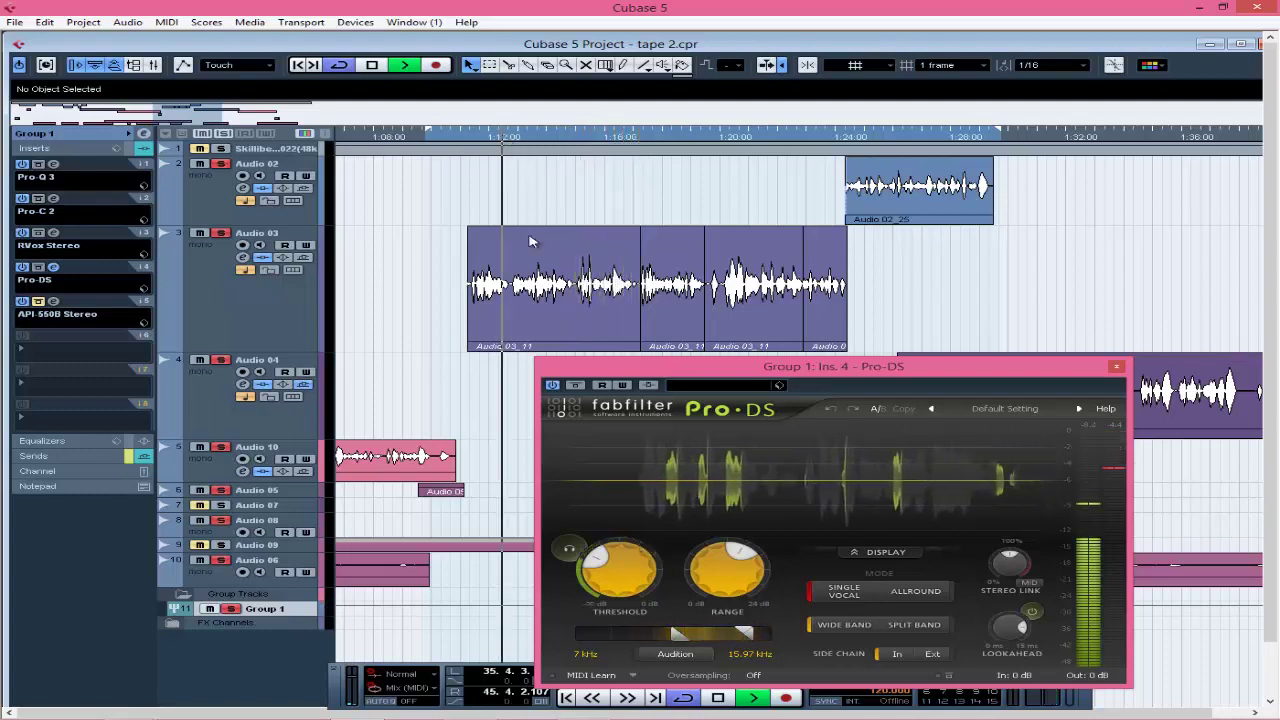
click(553, 385)
key(space)
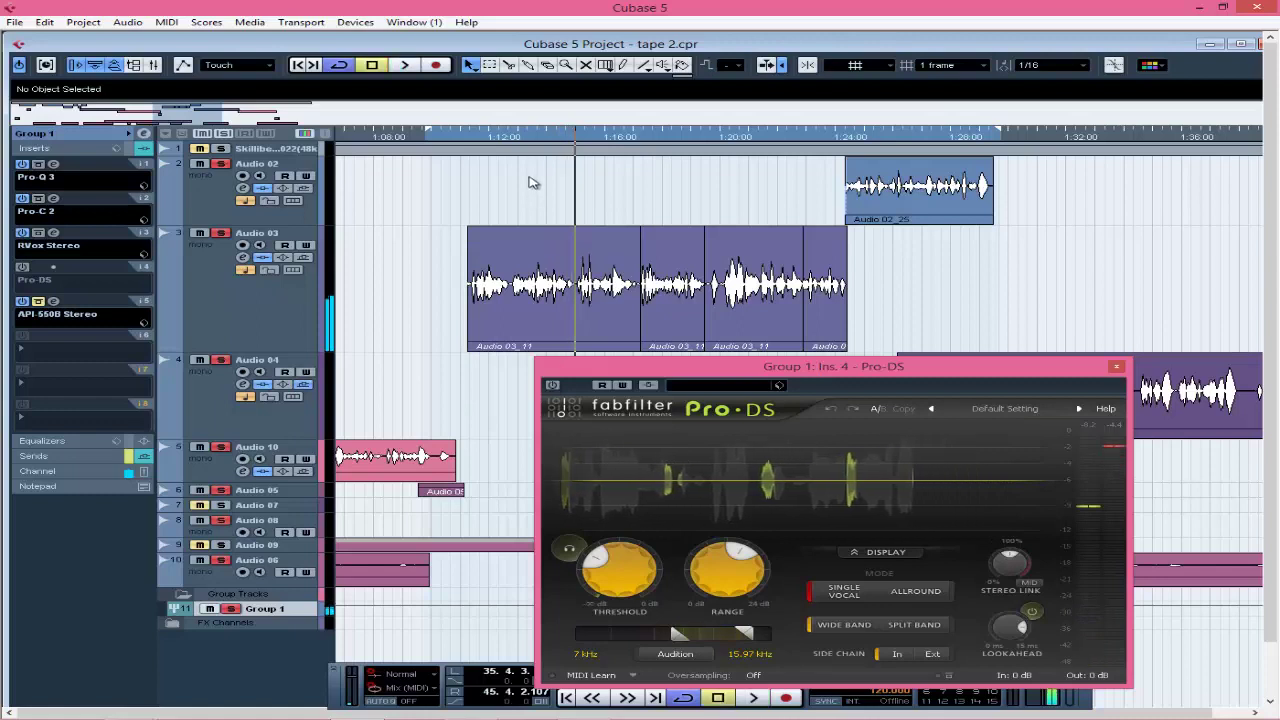
click(520, 138)
key(space)
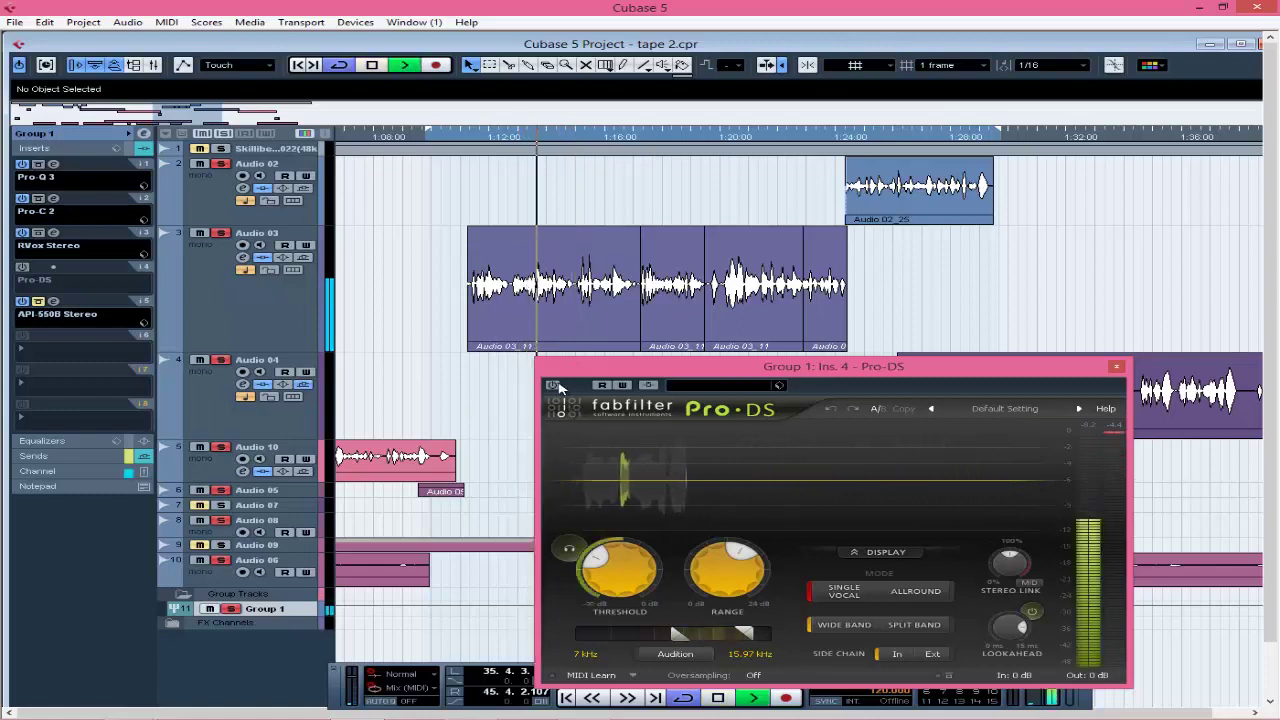
click(553, 385)
key(space)
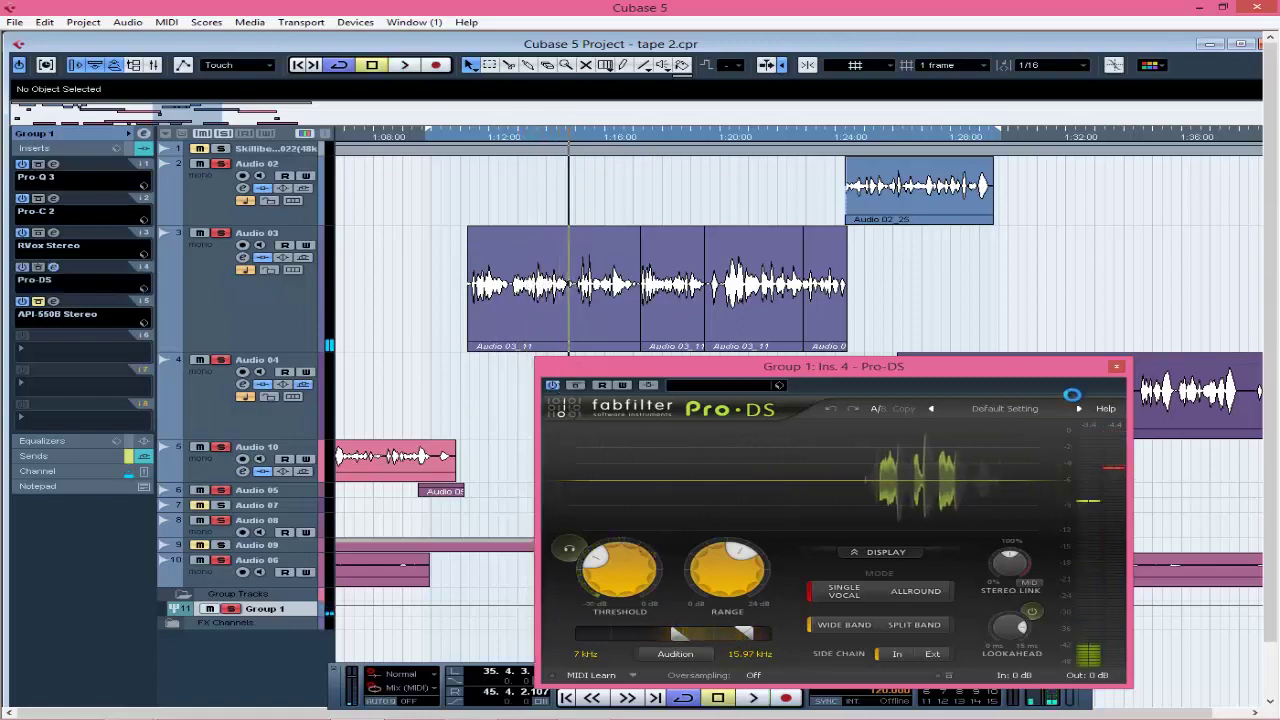
Close Pro-DS, open API-550B Stereo on Group 1 out of bypass, and return the playhead to the left locator.
mouse_move(597, 563)
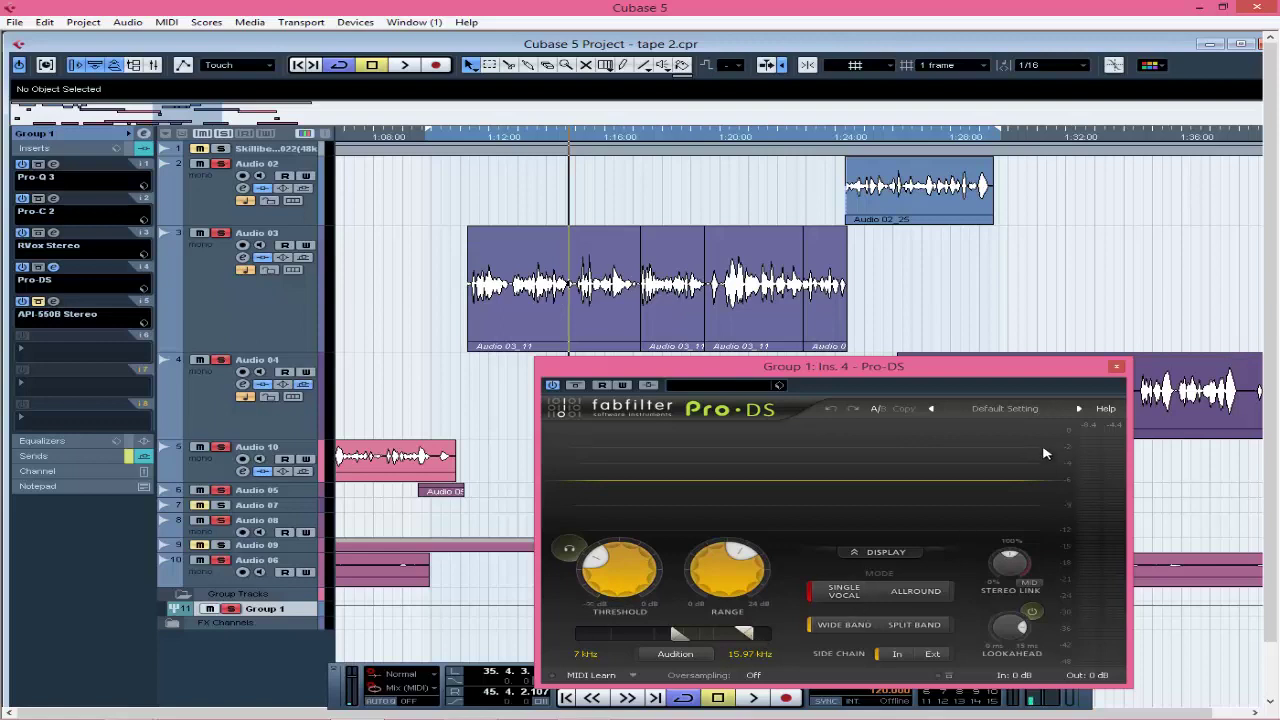
click(1118, 370)
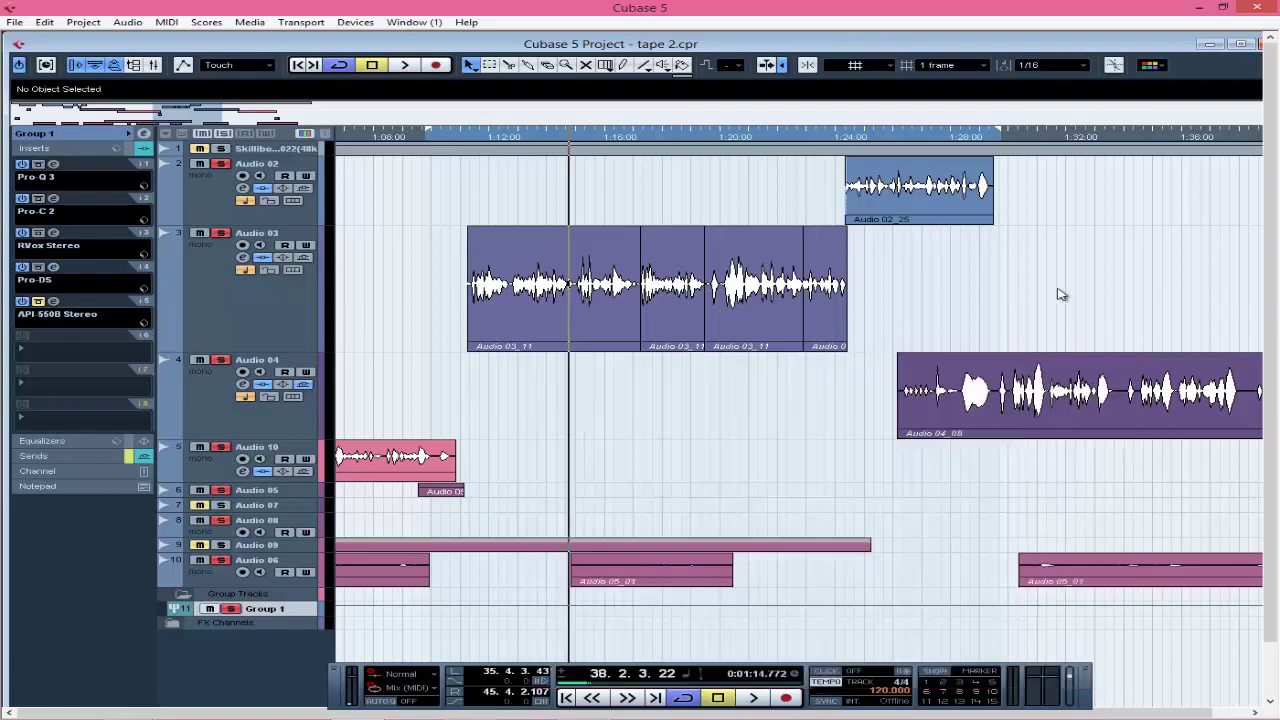
click(55, 301)
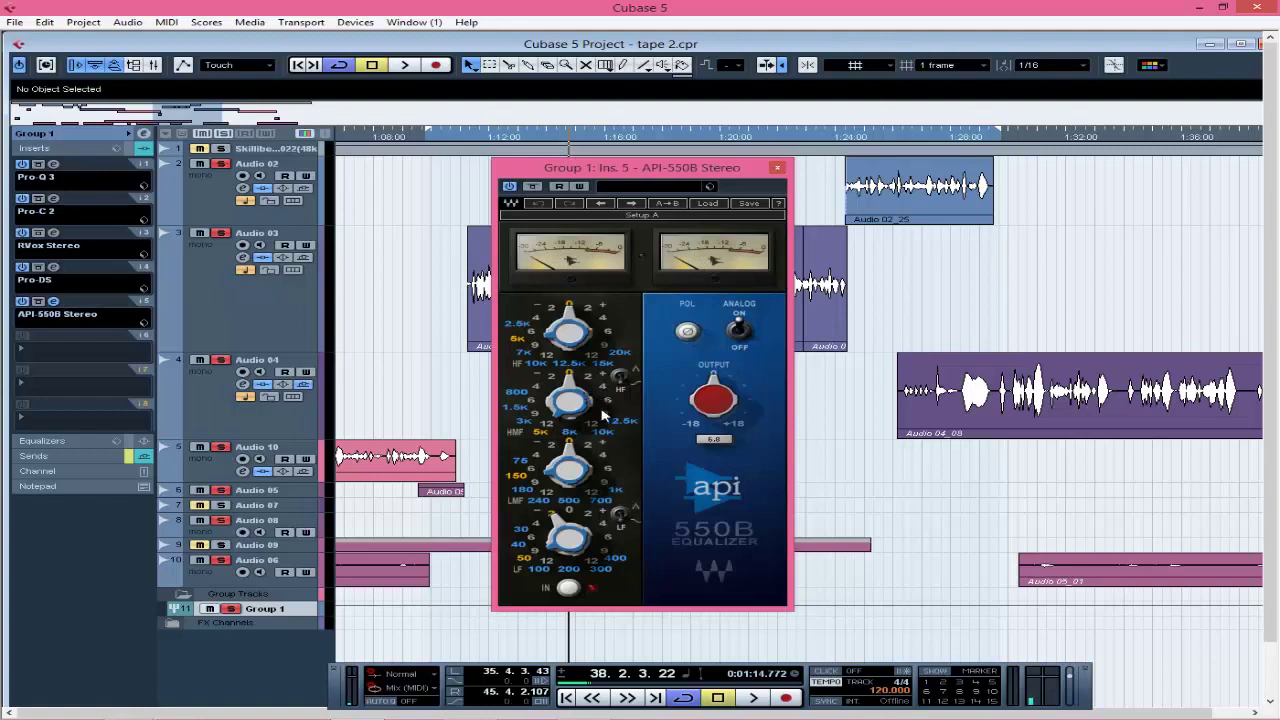
mouse_move(559, 525)
key(space)
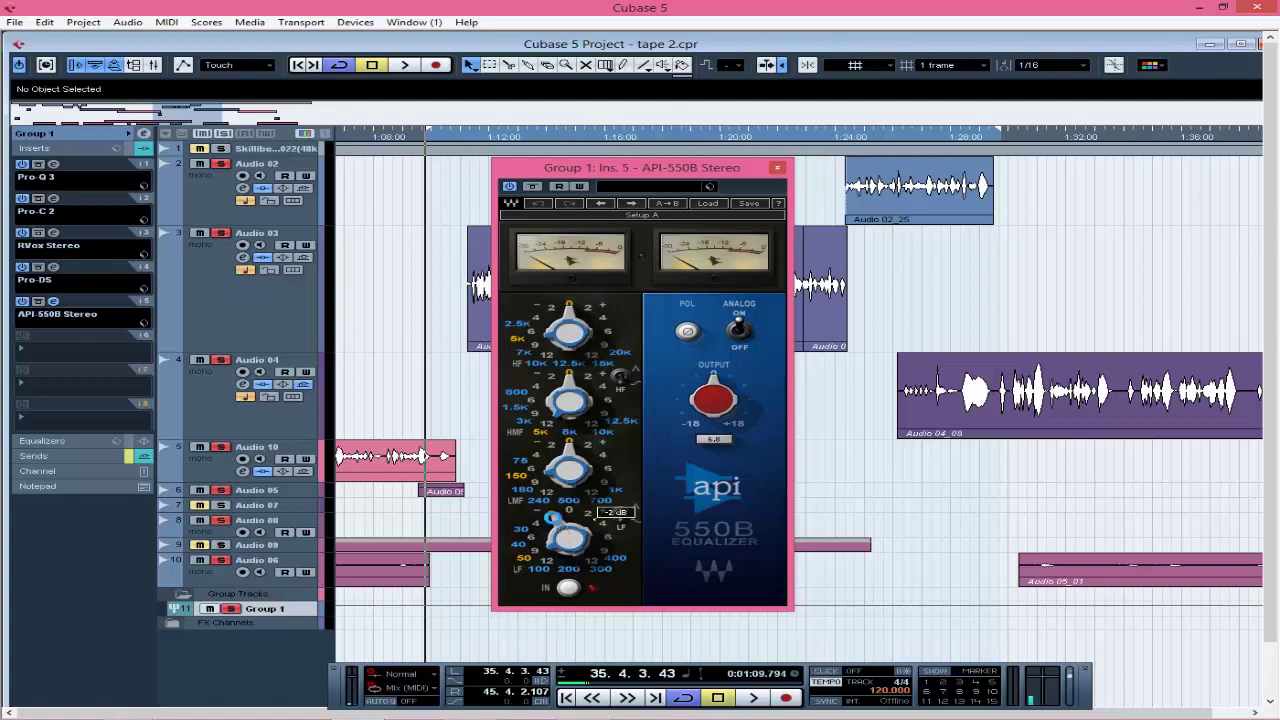
Play from the left locator with the API-550B window moved off the first clips, switching the equalizer off and back on during playback.
key(space)
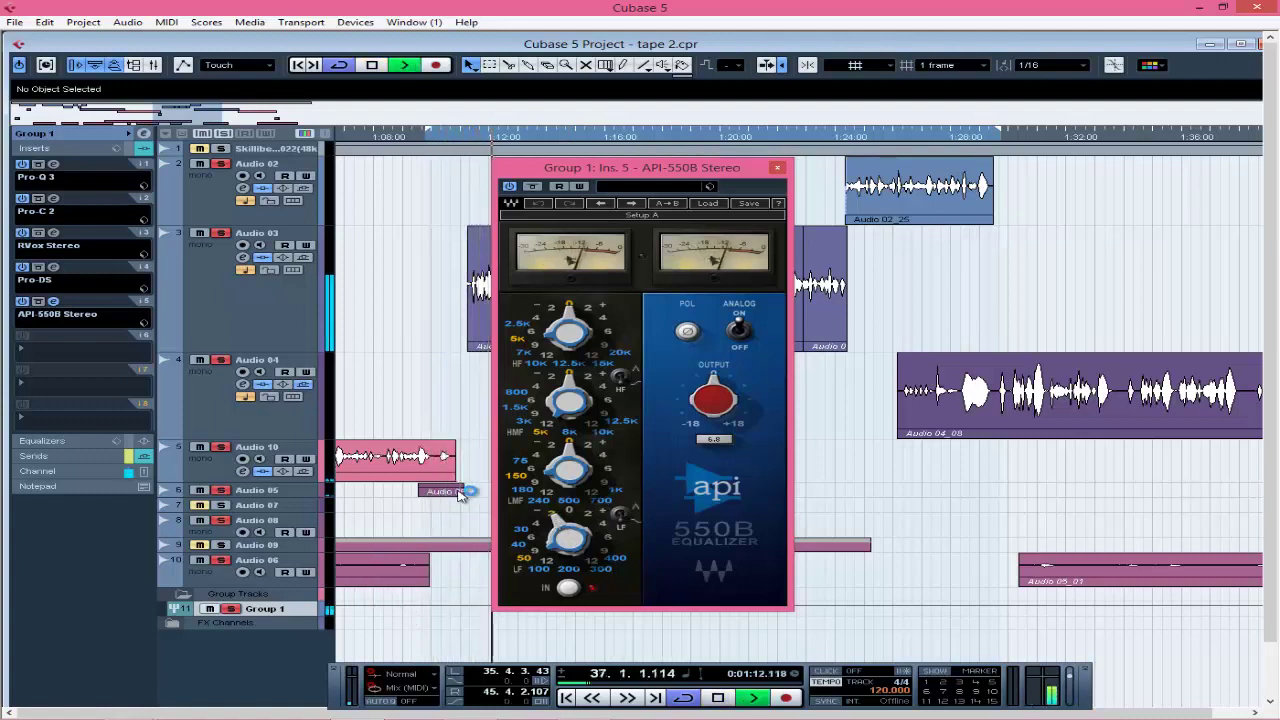
drag(572, 167, 892, 170)
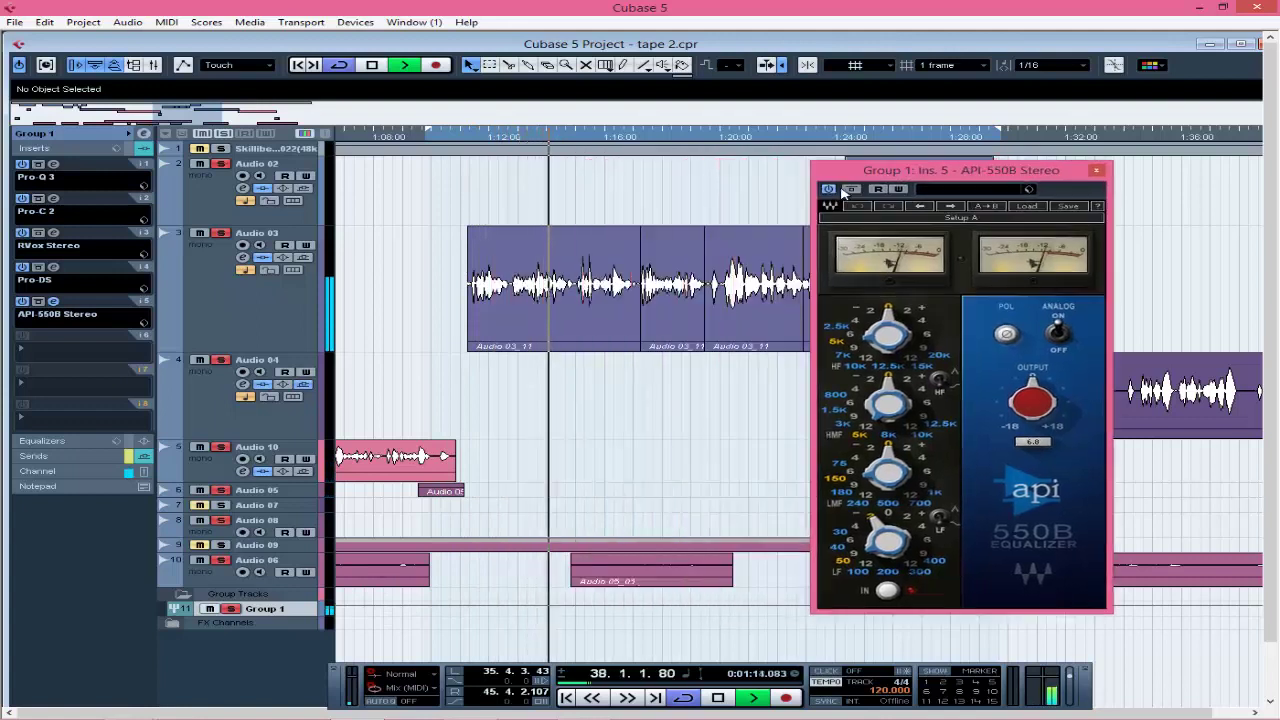
click(828, 190)
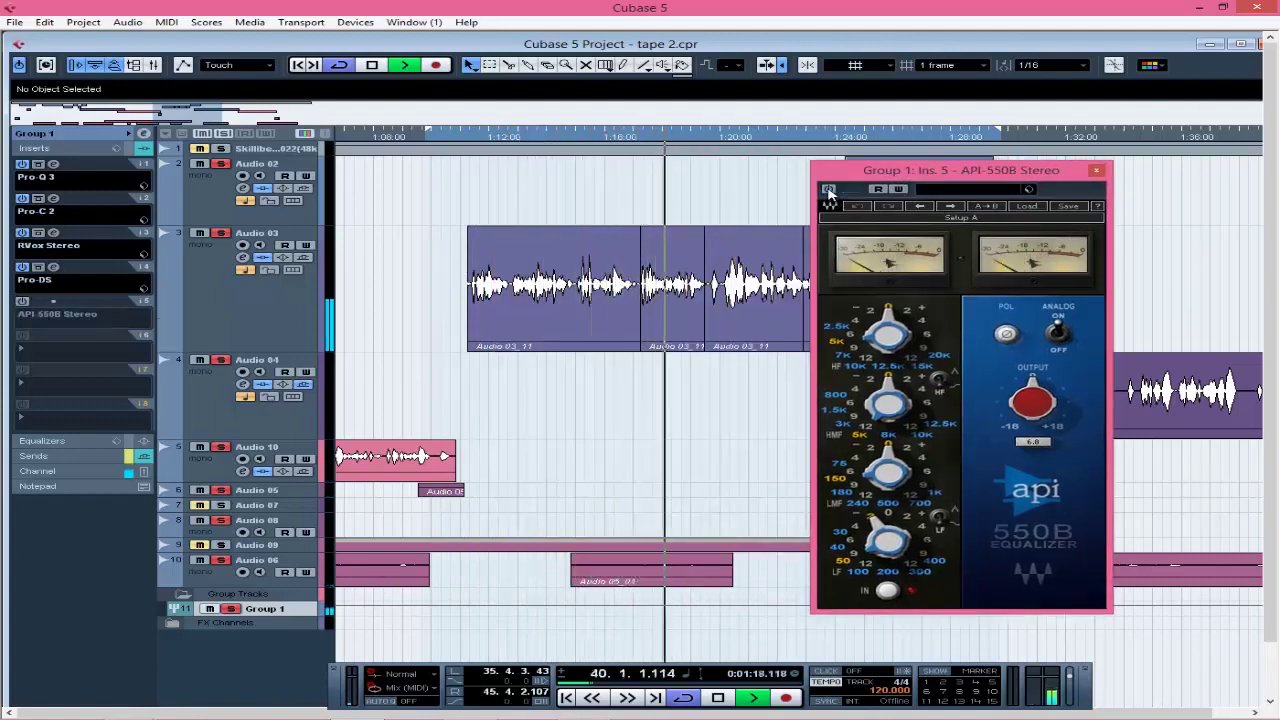
click(828, 190)
key(space)
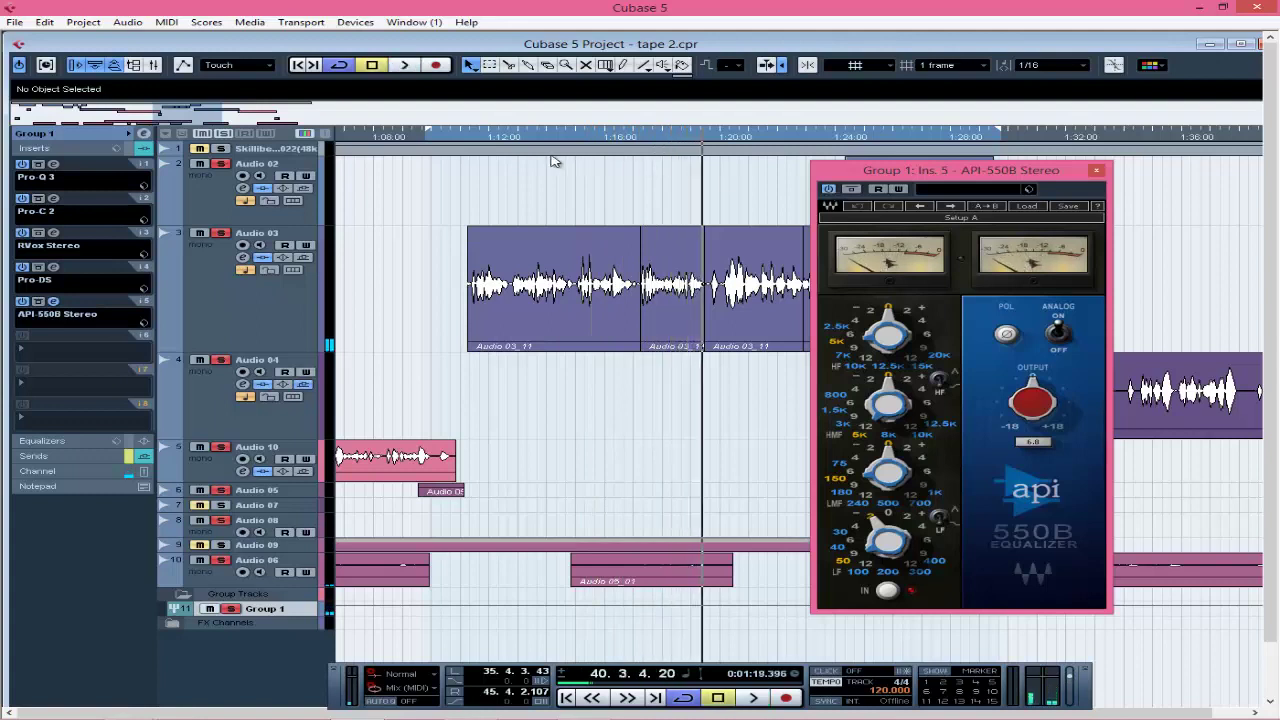
Replay the start of the first Audio 03 clip once with the API-550B switched off and once with it active.
click(462, 138)
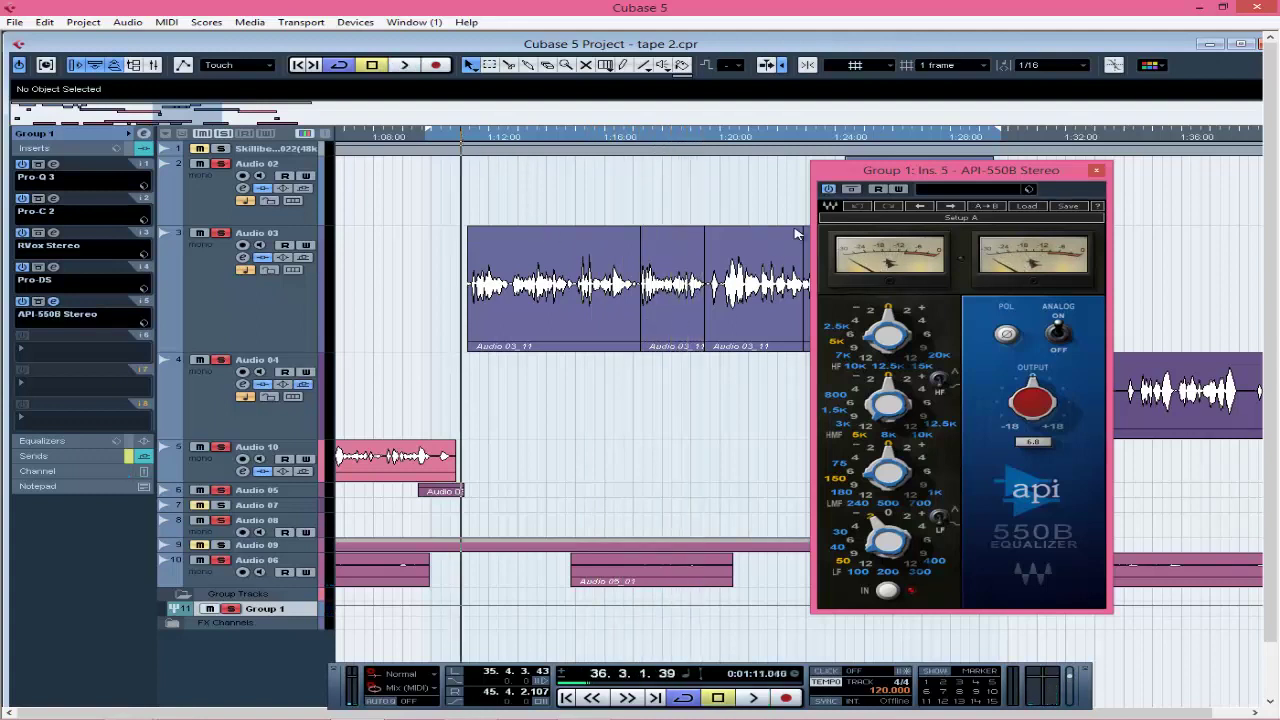
click(829, 190)
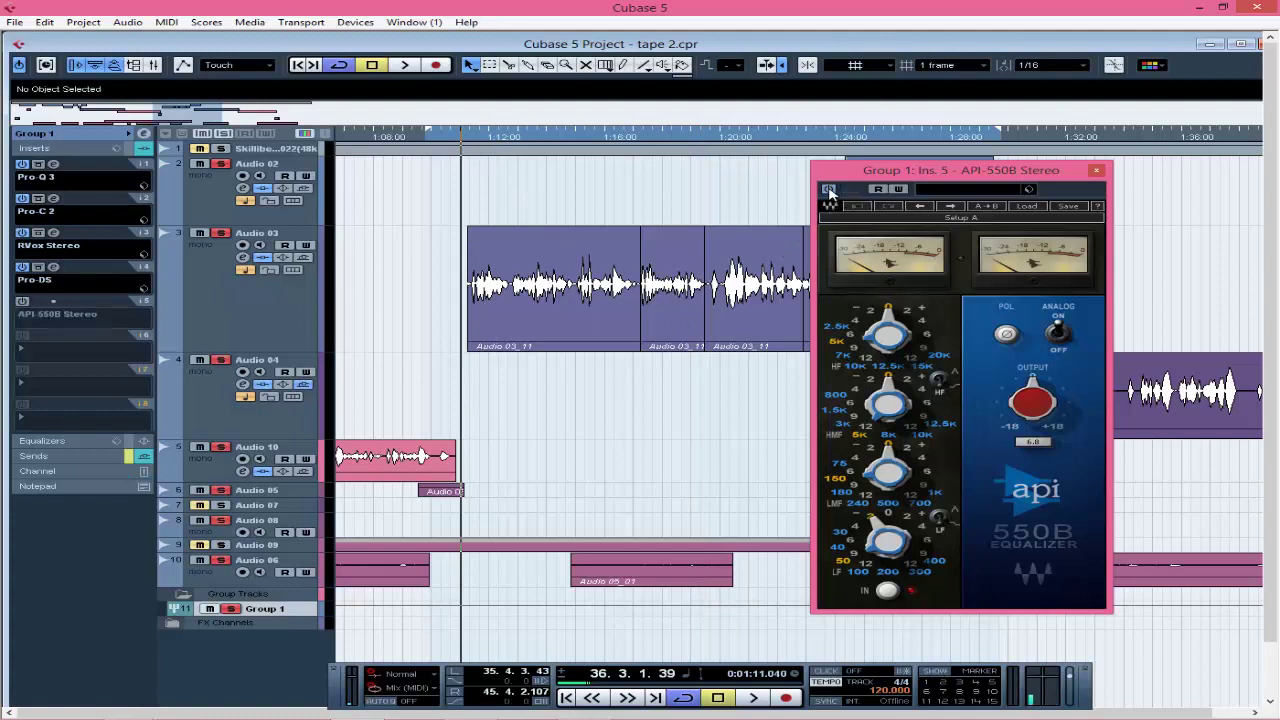
key(space)
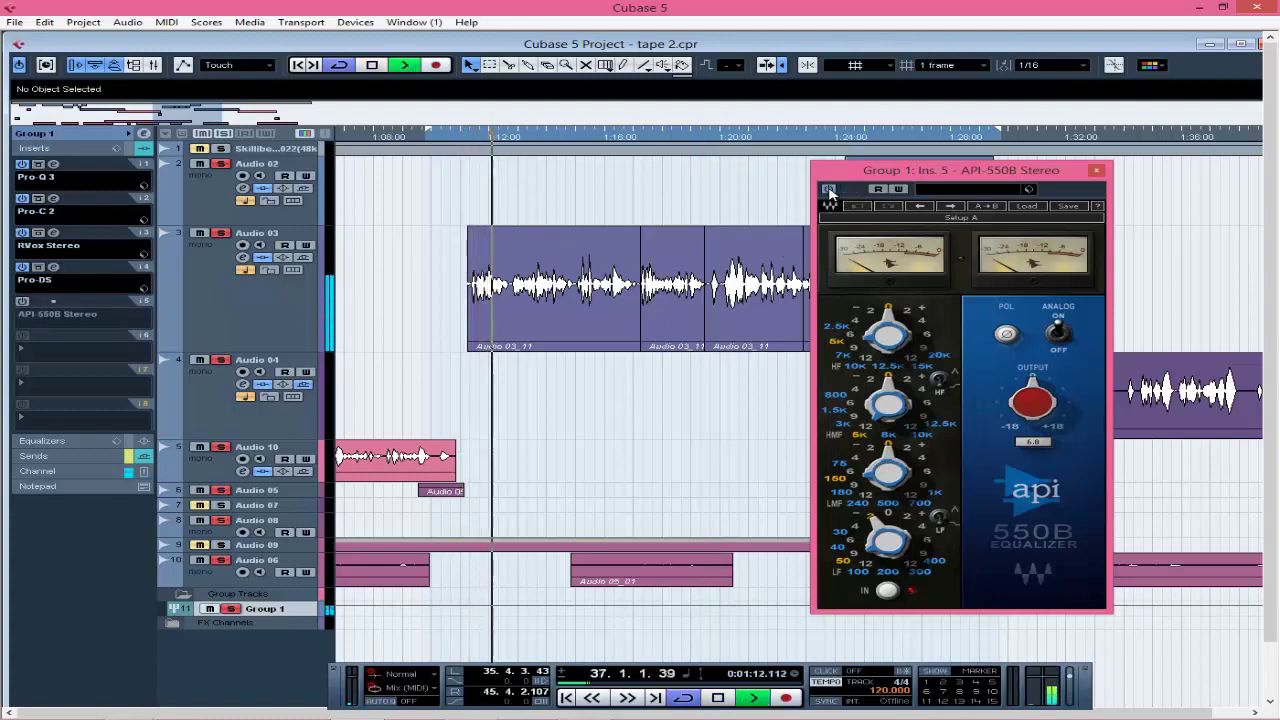
key(space)
click(467, 137)
click(829, 190)
key(space)
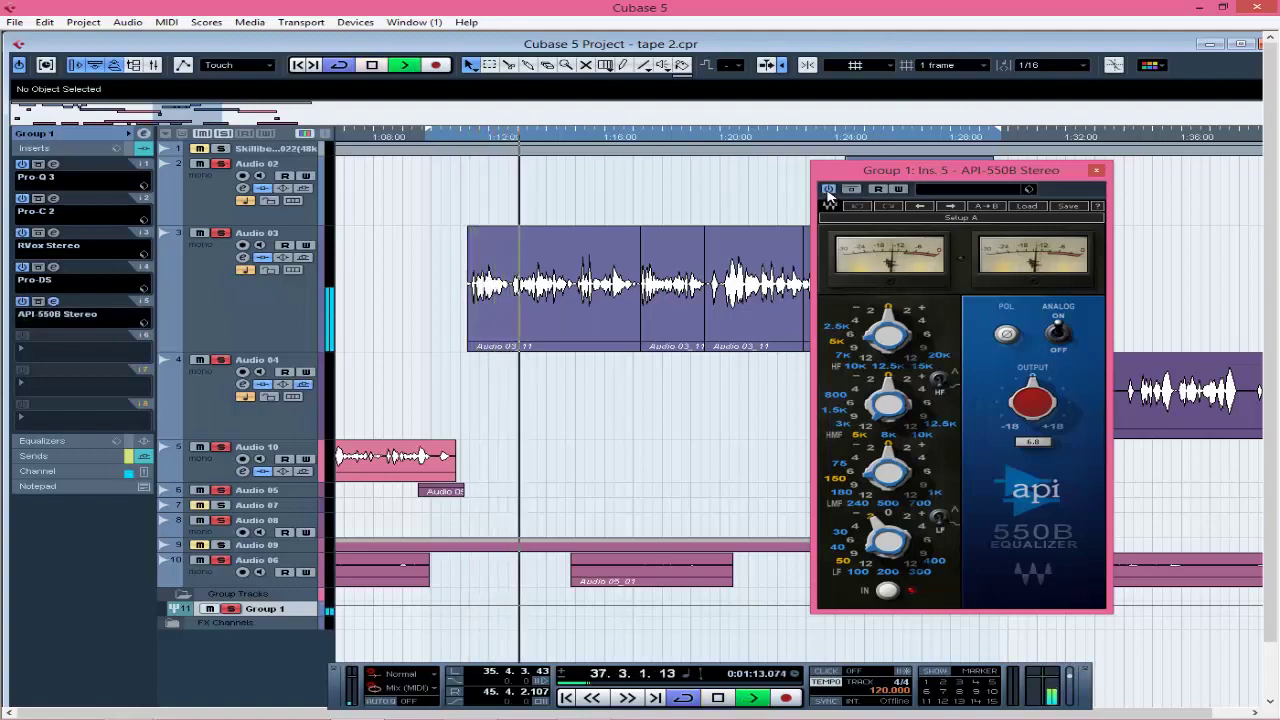
key(space)
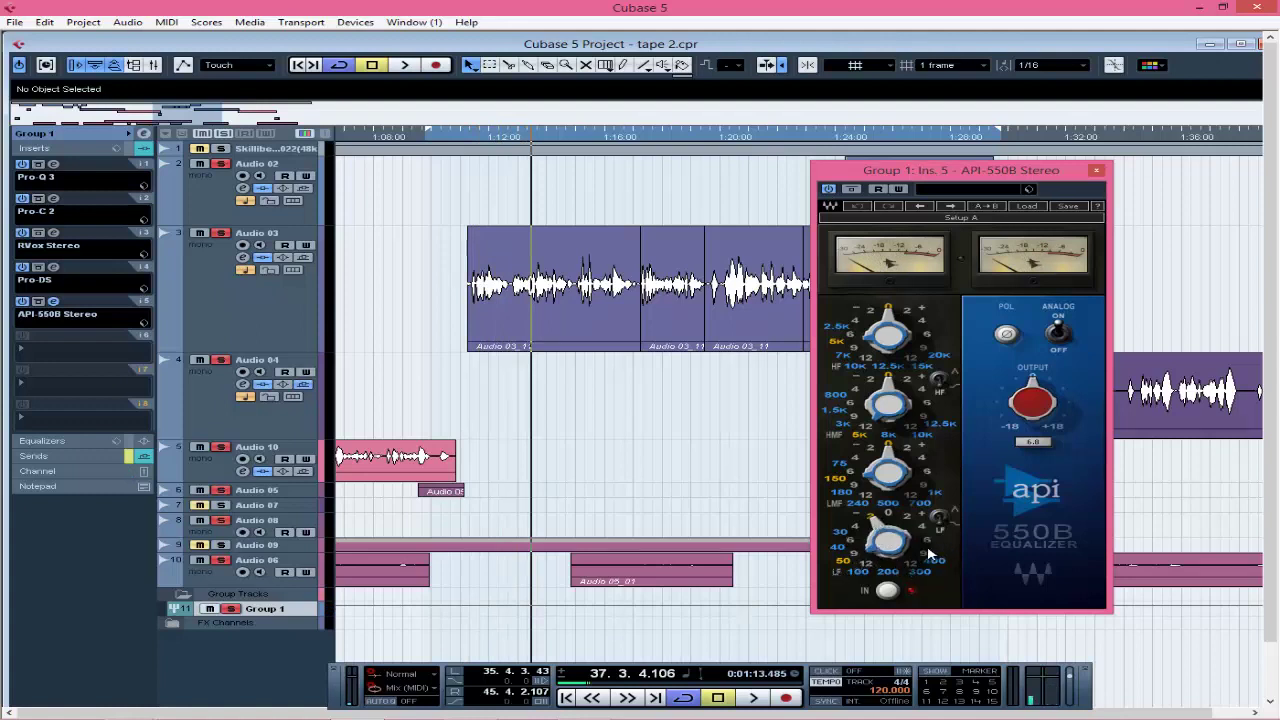
Close the API-550B, take Group 1 out of solo, and play the full mix from the start of the Audio 03 clips.
click(1096, 171)
click(233, 609)
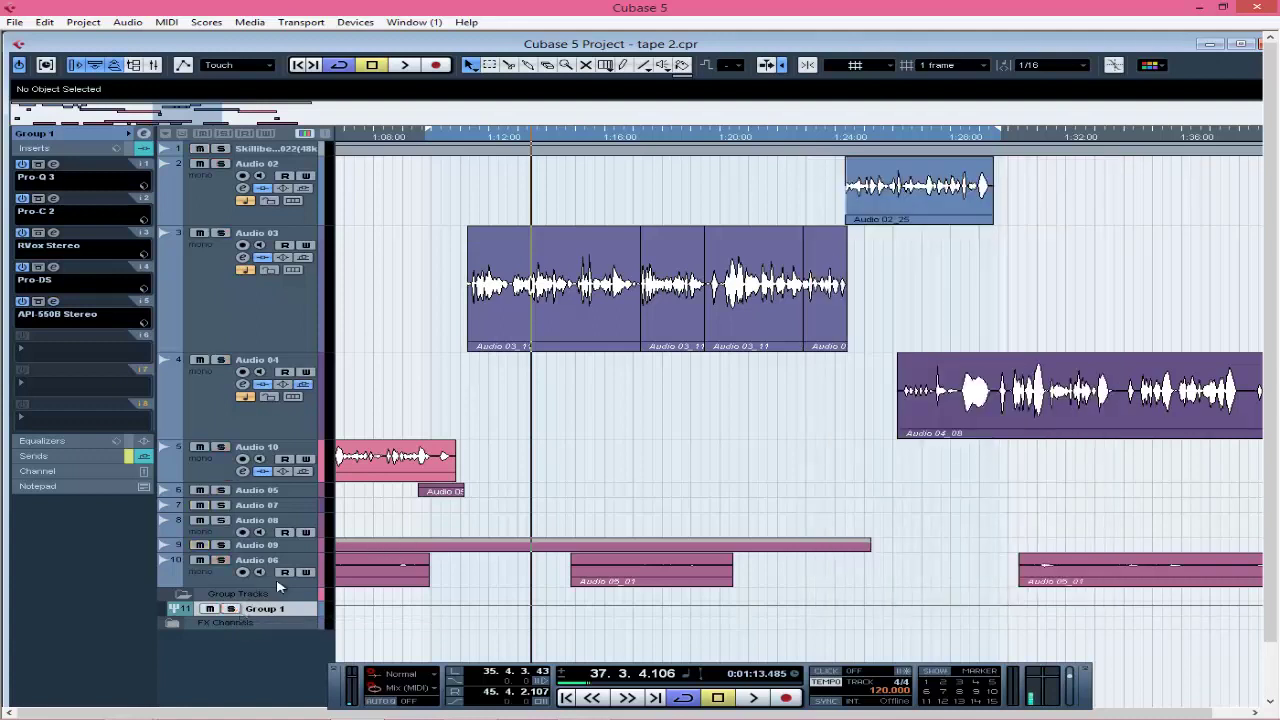
click(470, 140)
key(space)
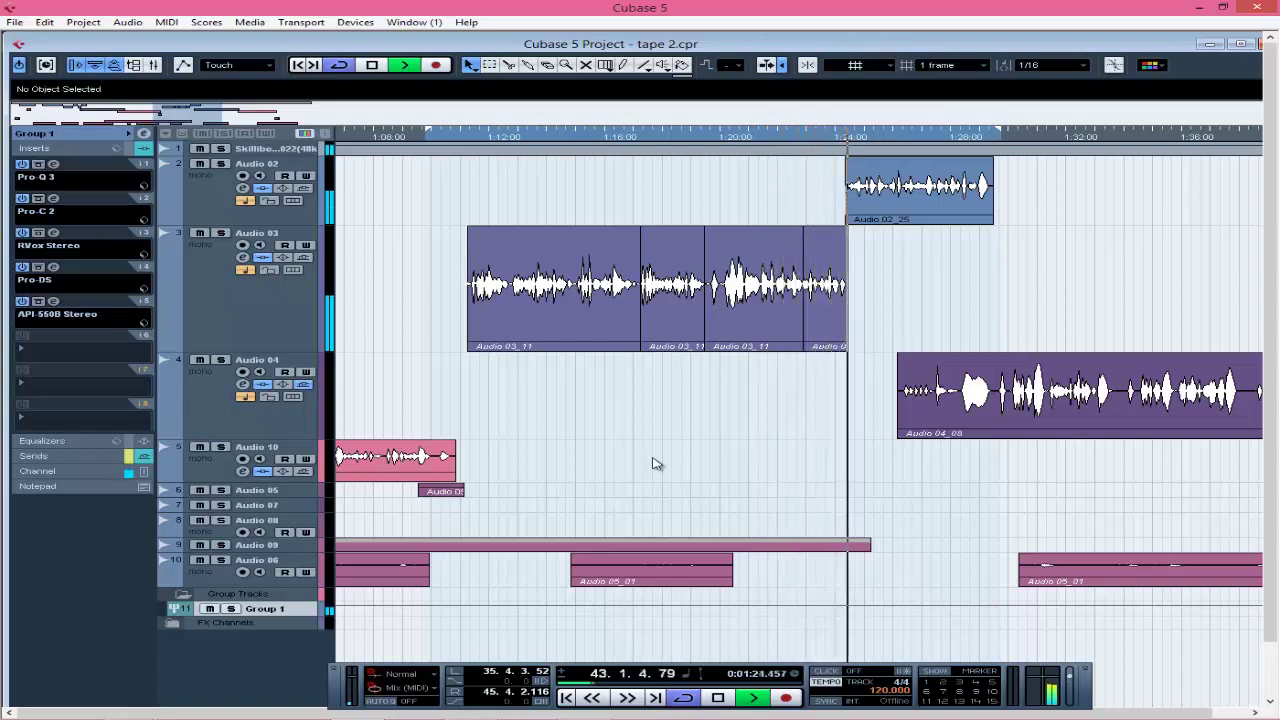
key(space)
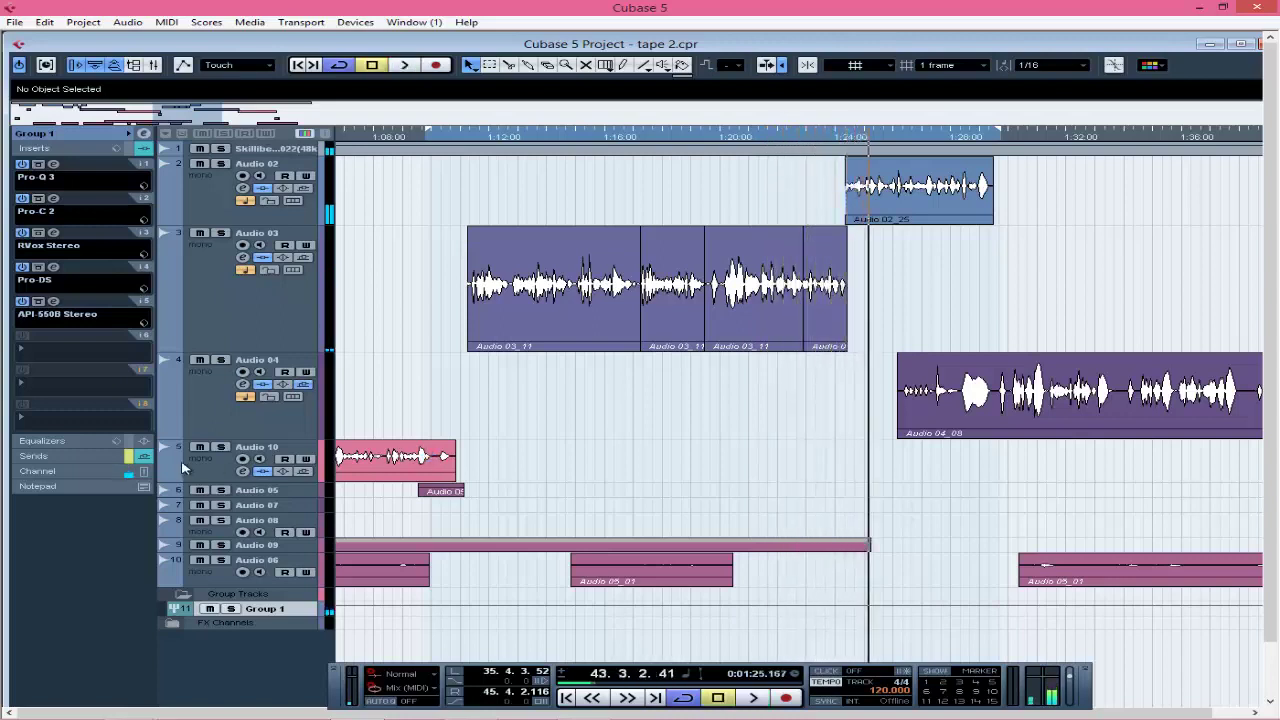
Review Group 1's effect sends and return to its inserts.
click(82, 456)
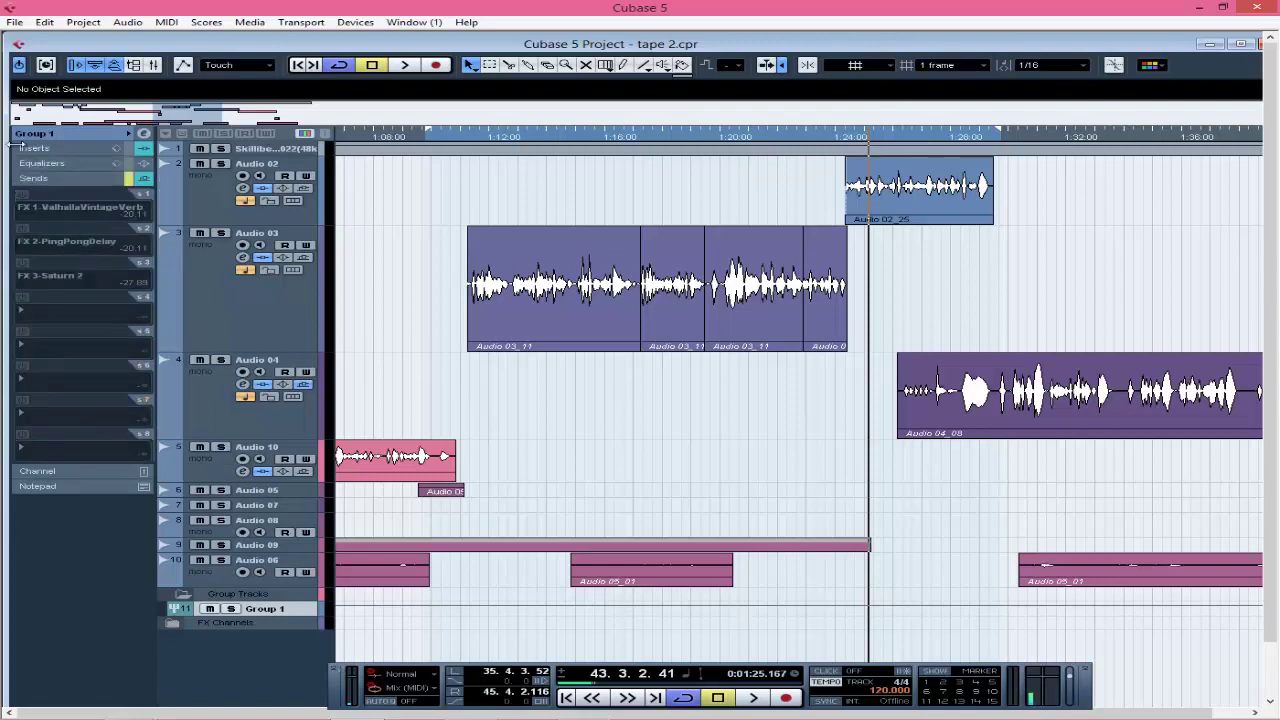
click(74, 155)
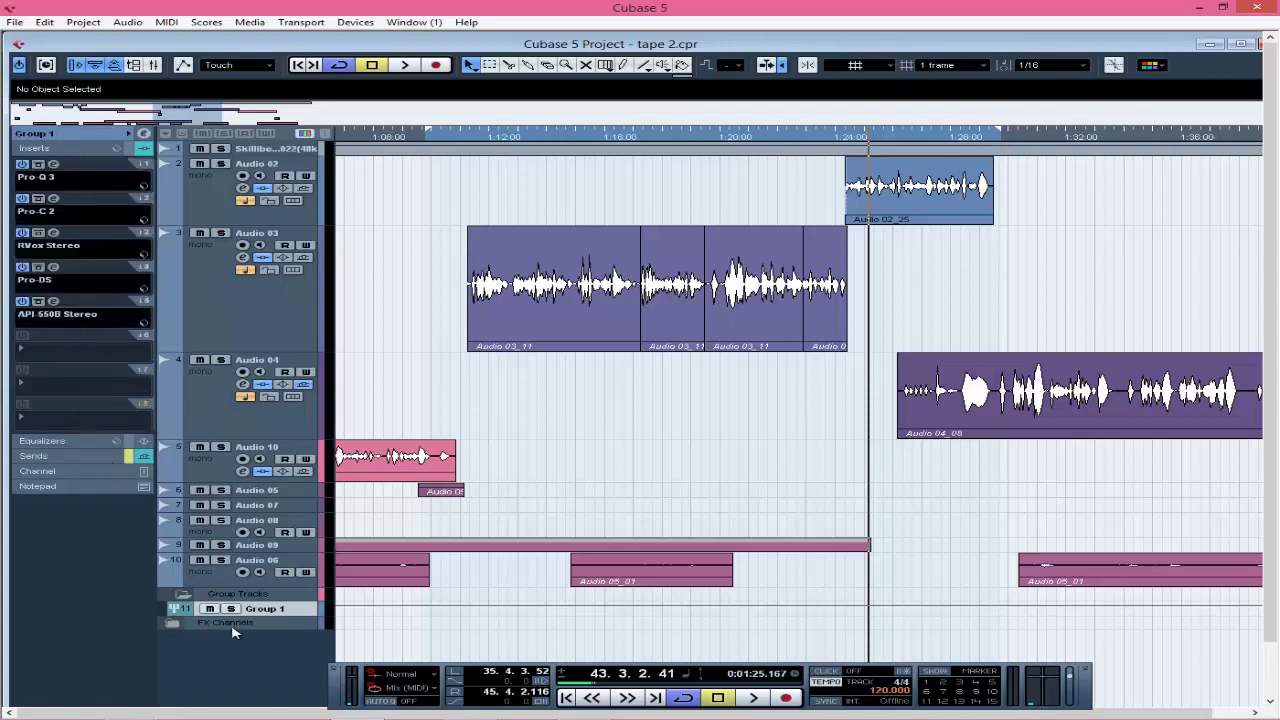
right_click(262, 664)
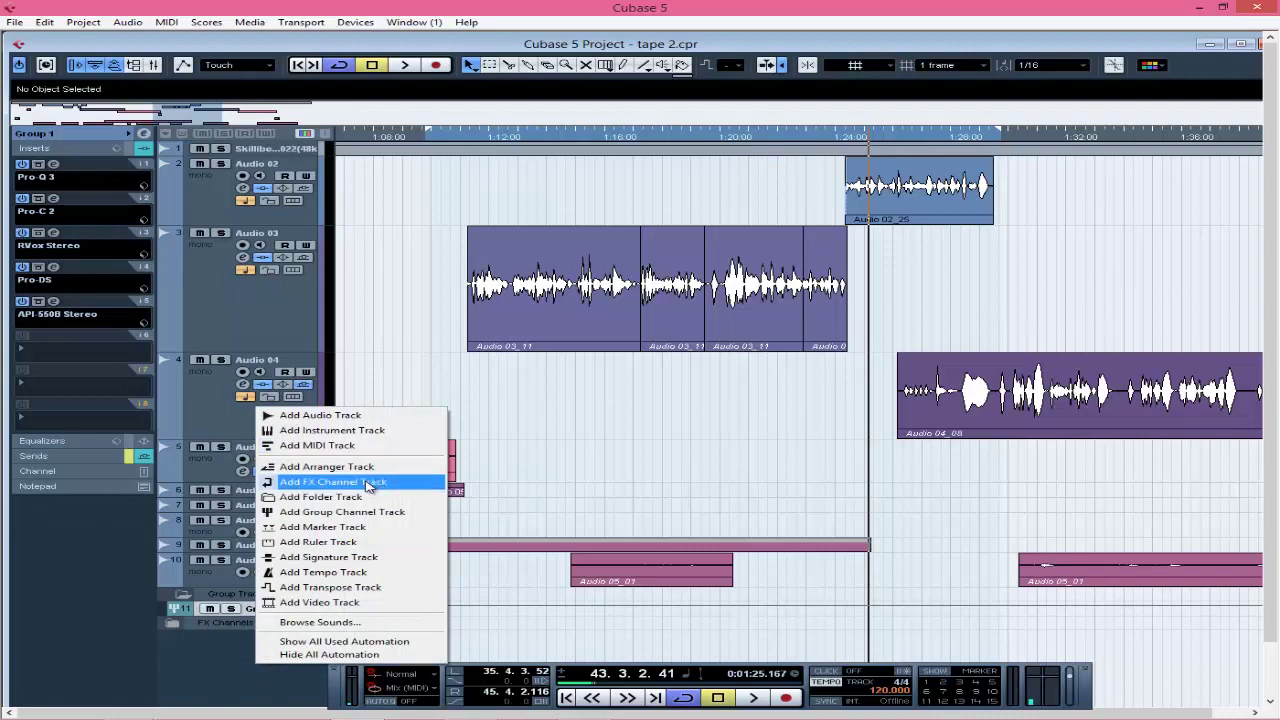
click(370, 482)
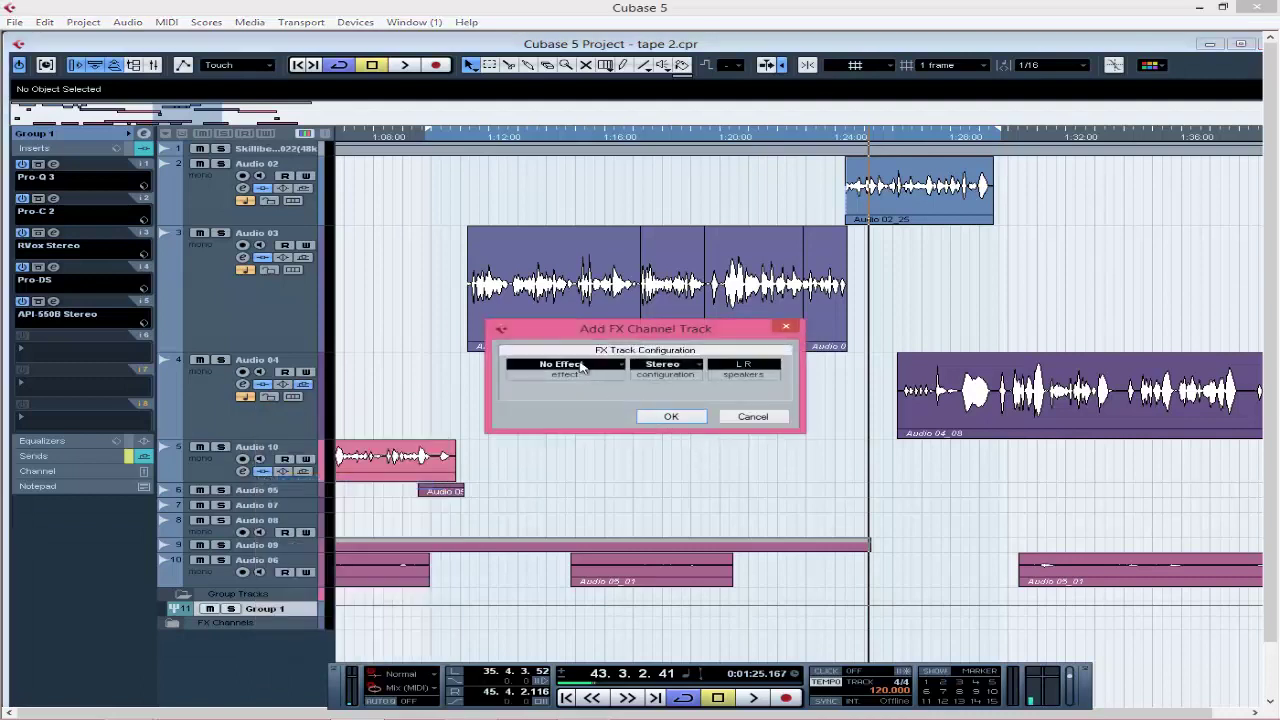
click(766, 420)
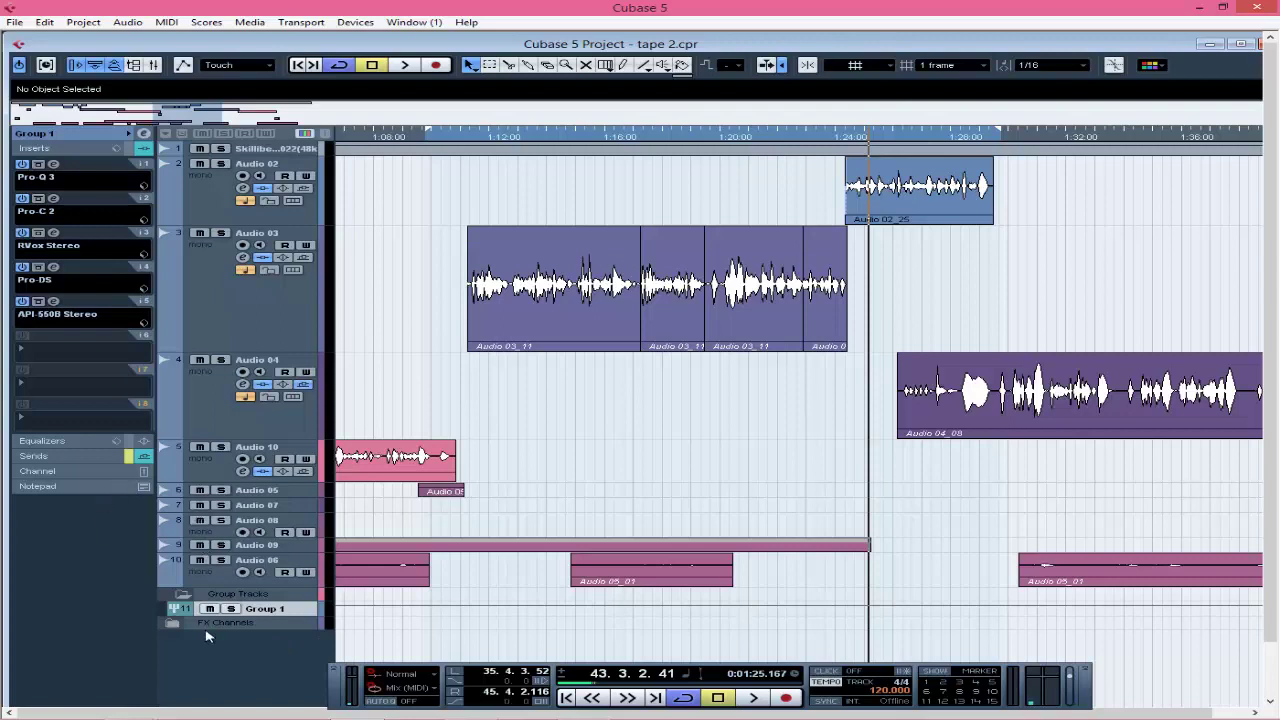
Expand the FX Channels folder and review the ValhallaVintageVerb settings on the FX 1 channel, closing the plug-in window when done.
click(171, 628)
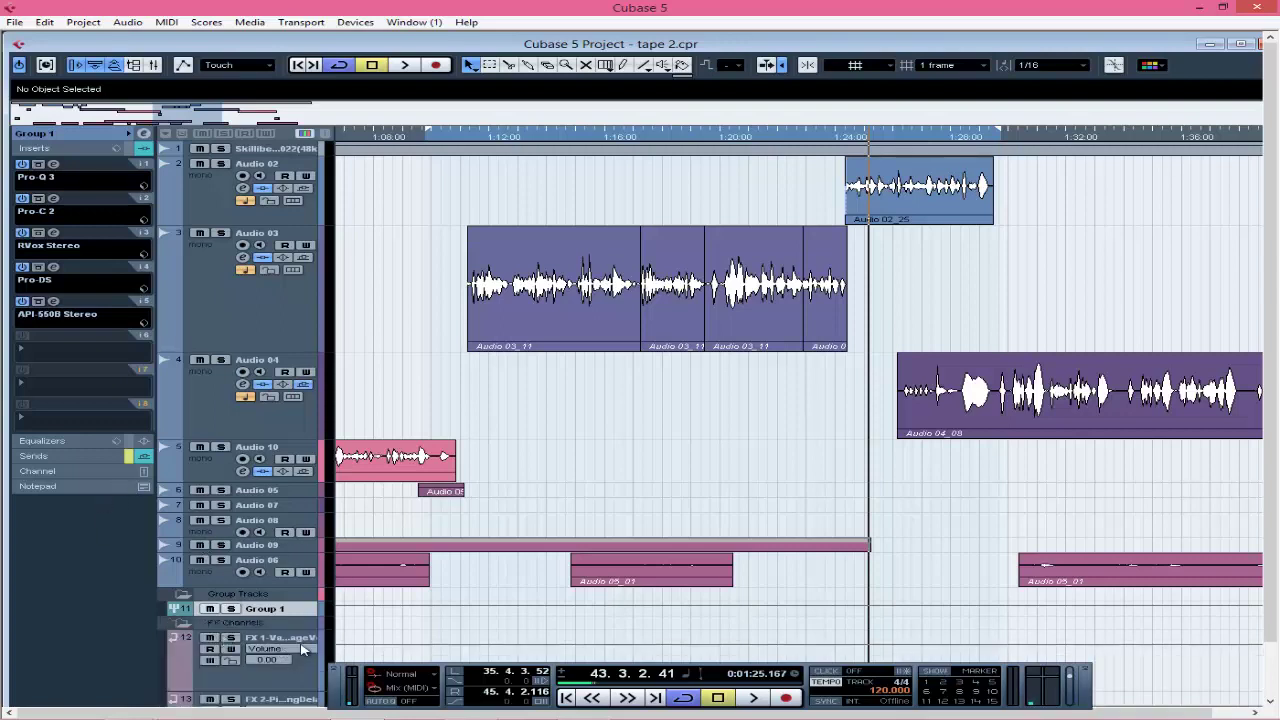
click(299, 674)
click(54, 164)
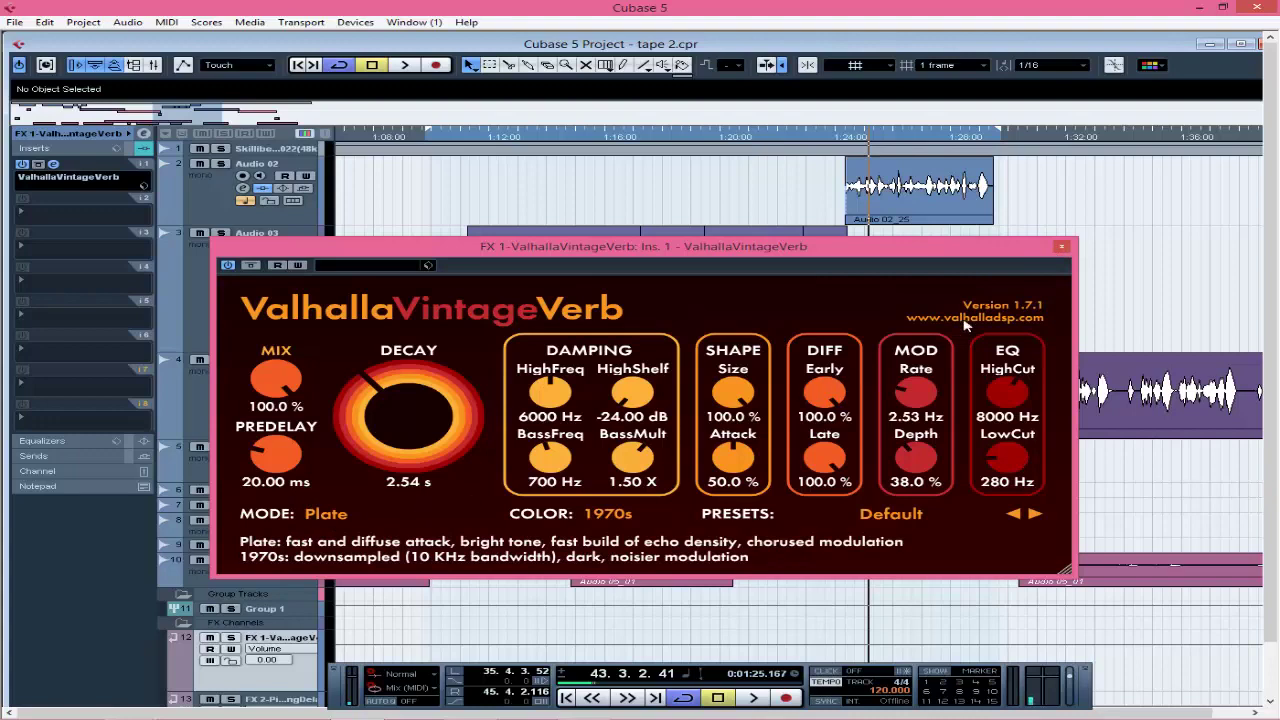
click(1063, 247)
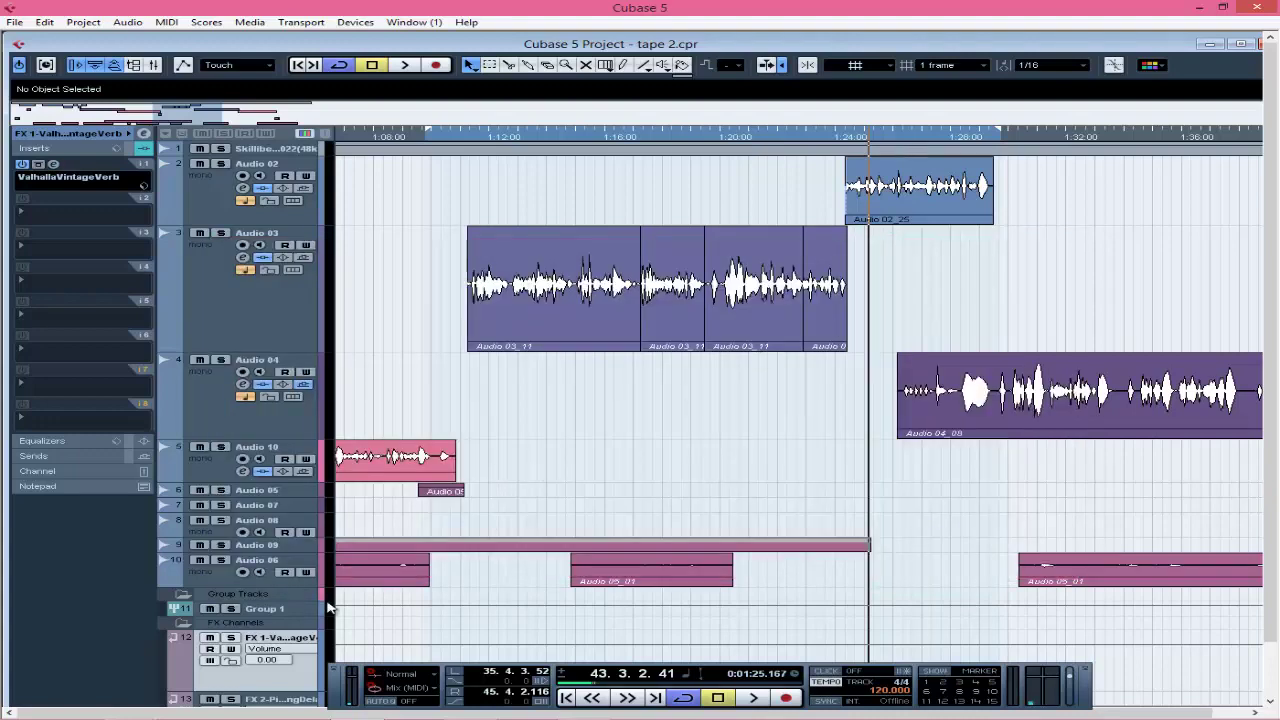
Show Group 1's sends and leave only the ValhallaVintageVerb send active, switching off PingPongDelay and Saturn 2.
click(298, 615)
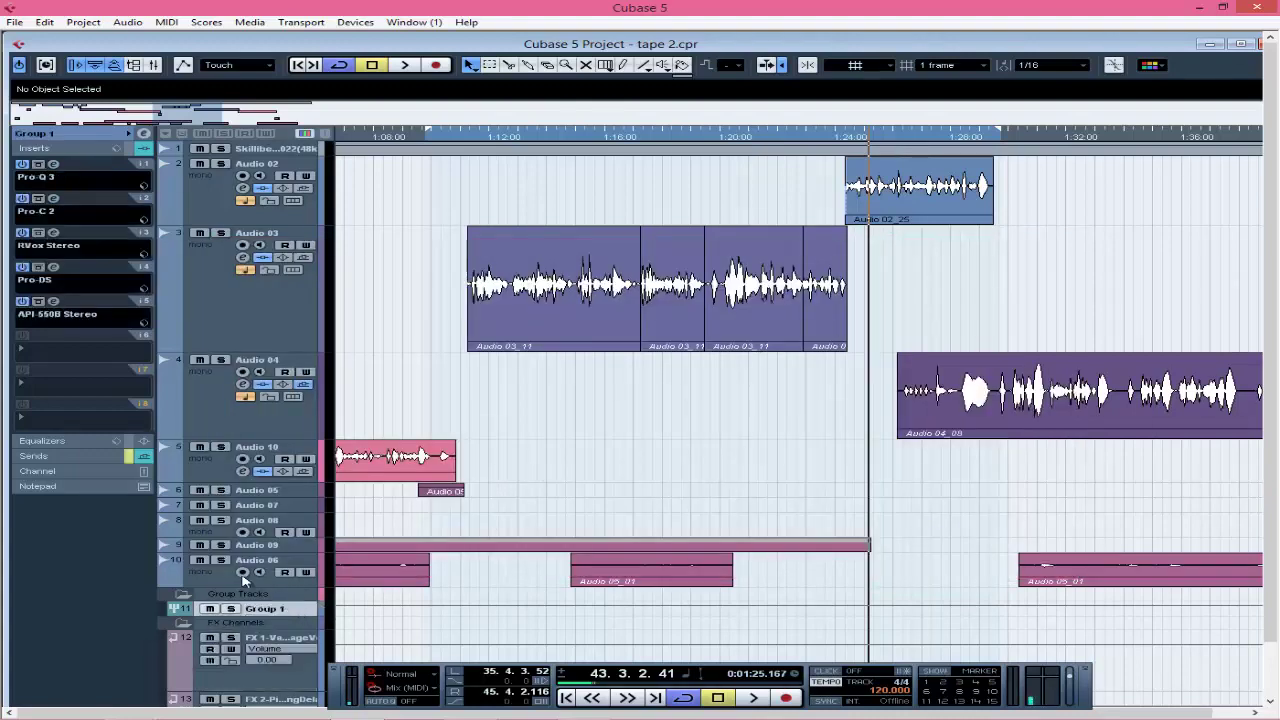
click(74, 458)
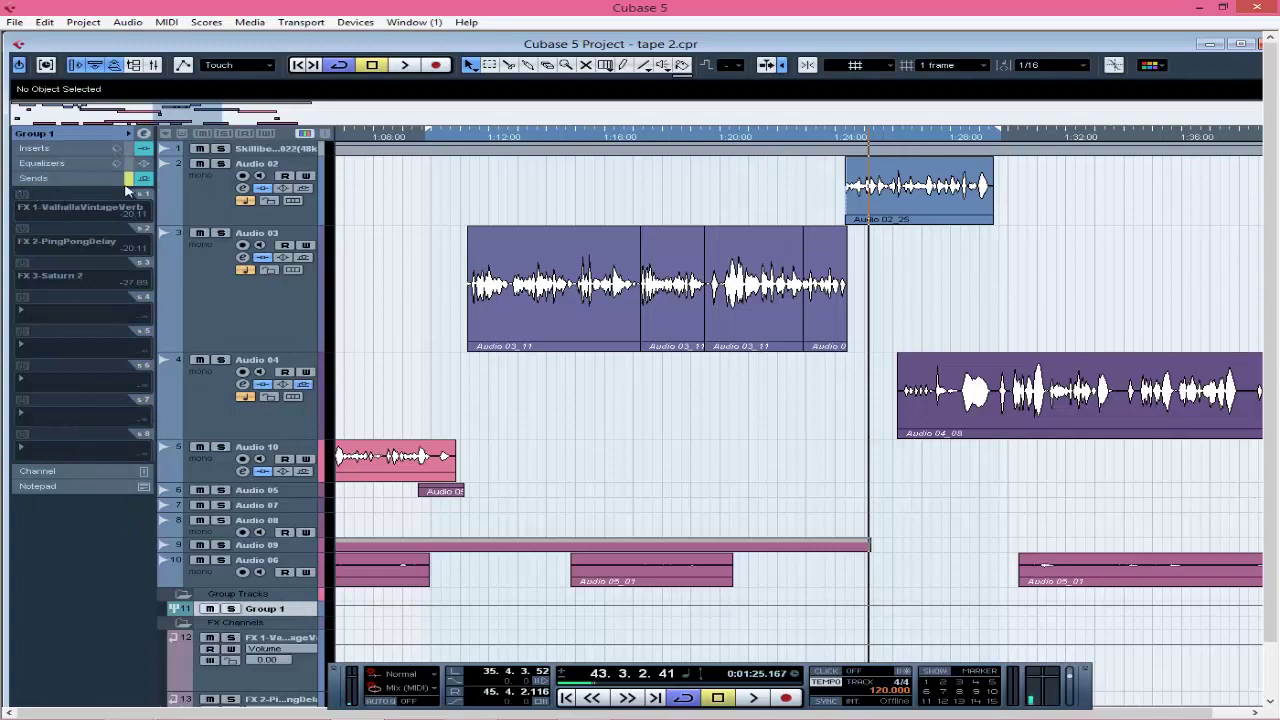
click(23, 229)
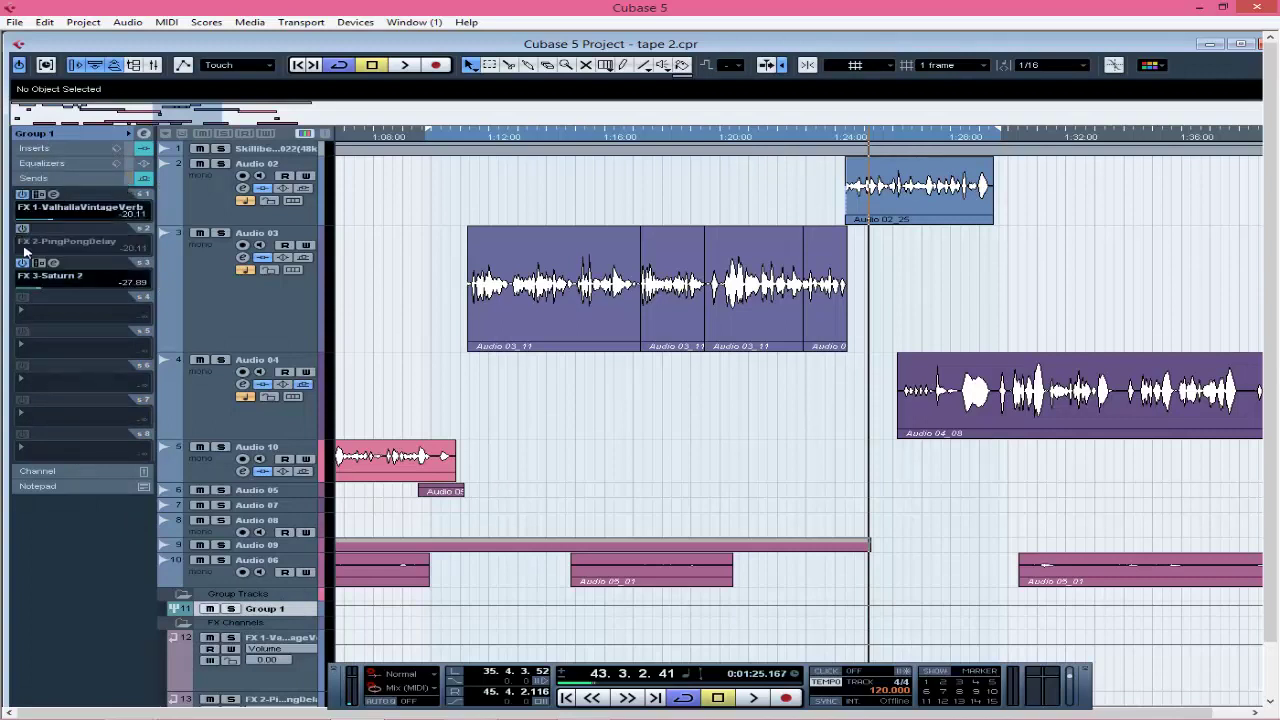
click(22, 262)
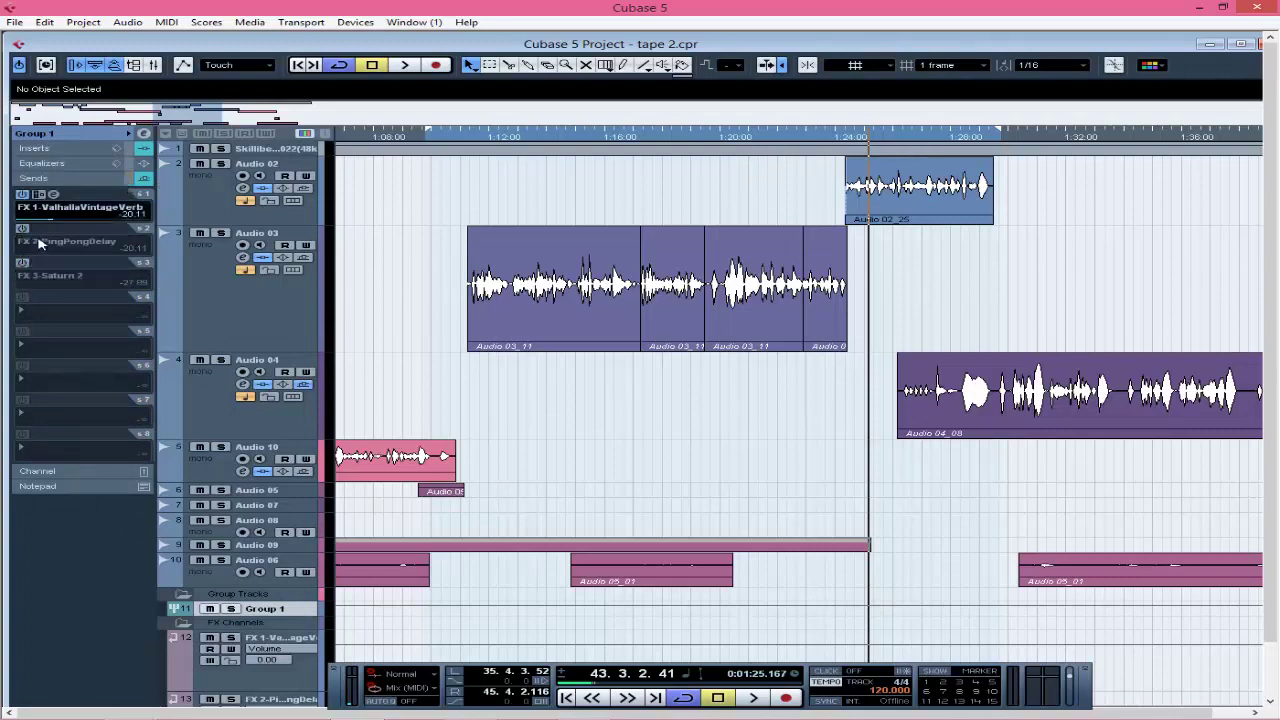
Play the Audio 03 clips from their start with Group 1 soloed, comparing the vocal with the ValhallaVintageVerb send off and on.
click(472, 139)
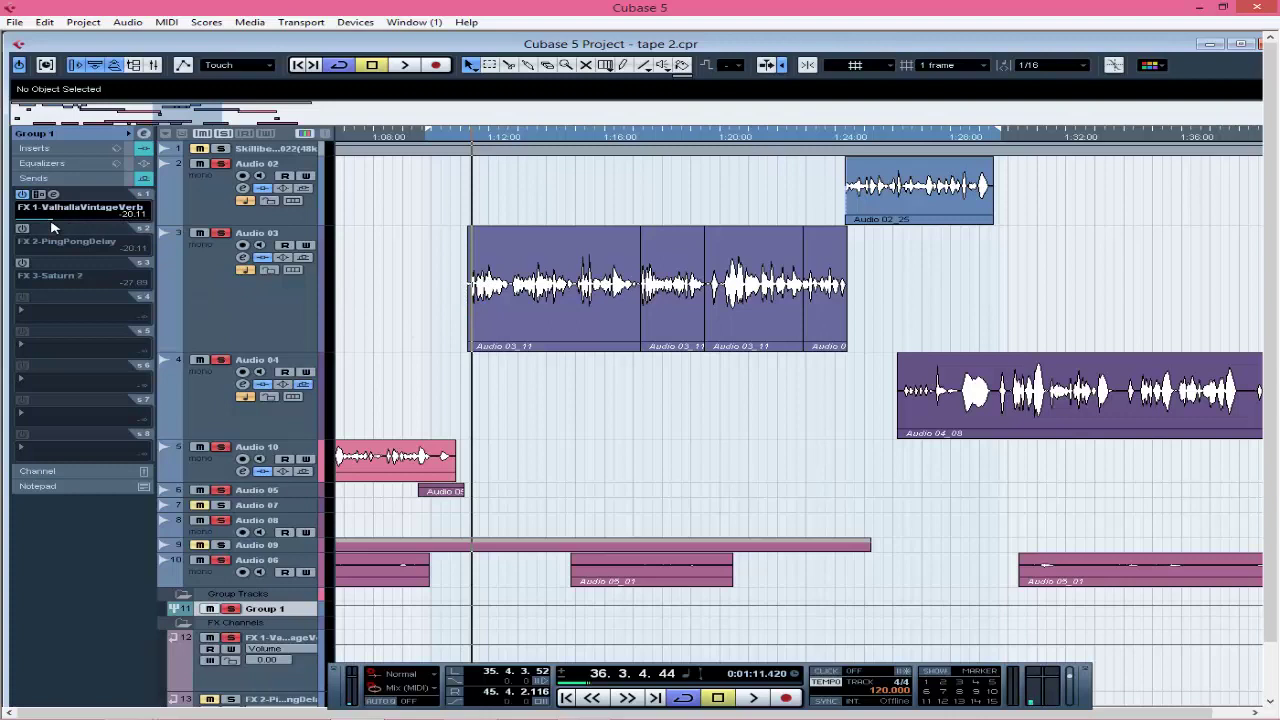
key(space)
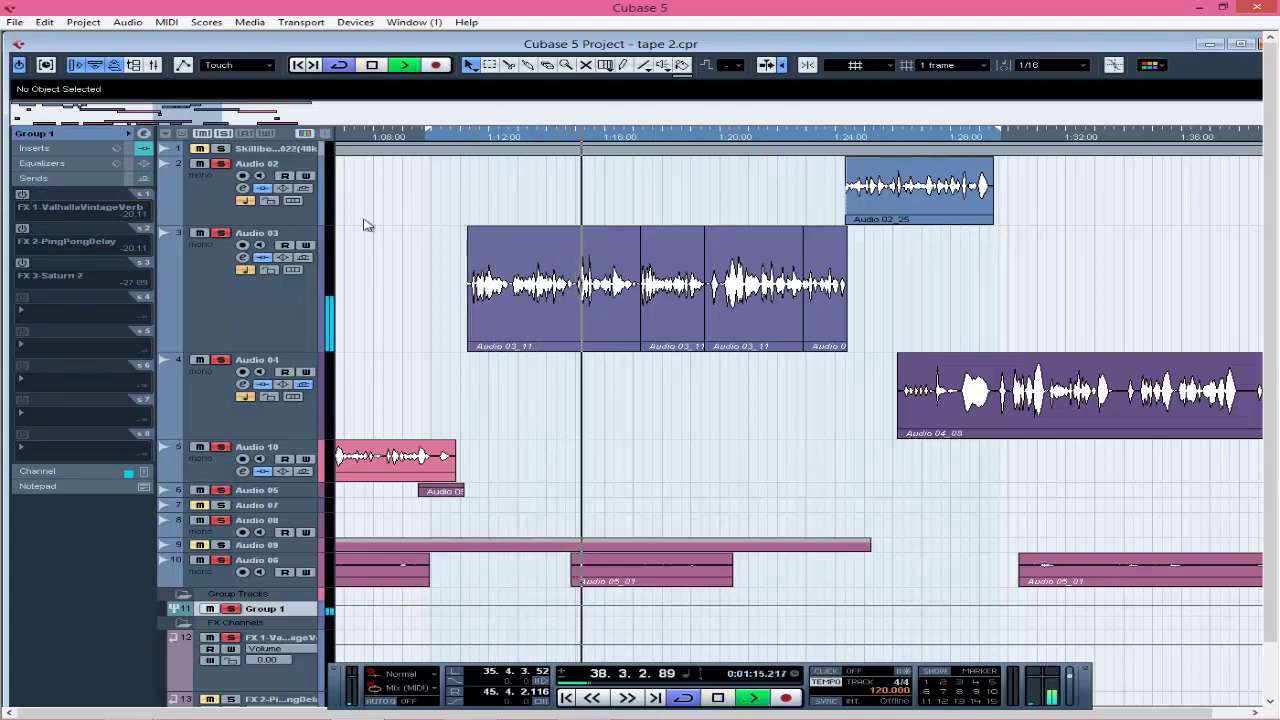
key(space)
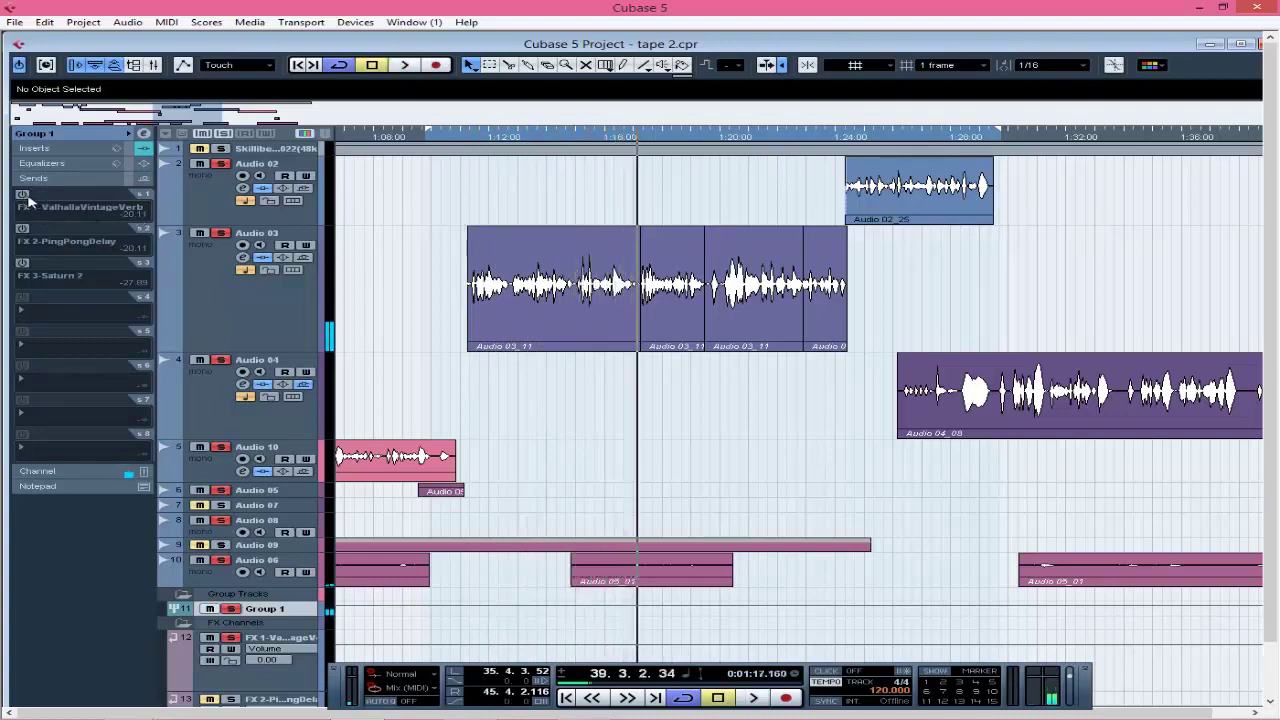
key(space)
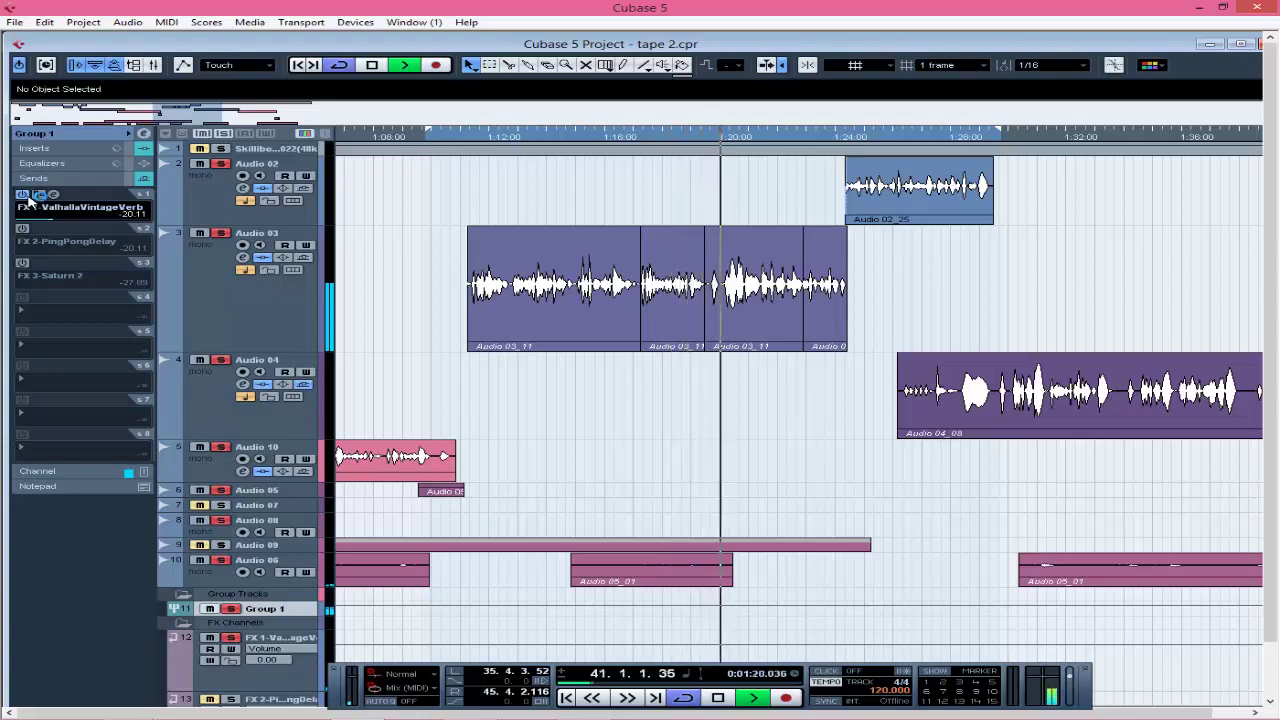
key(space)
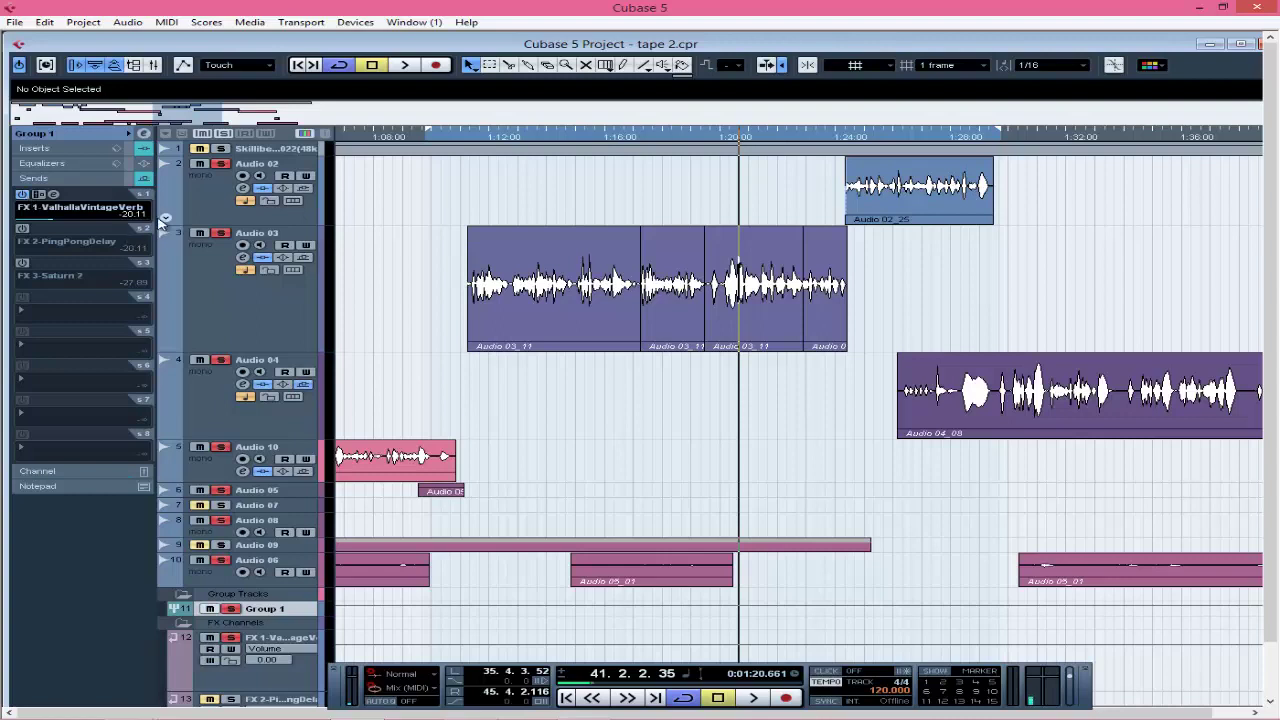
Switch on Group 1's PingPongDelay send and review its H-Delay plug-in and Classics presets without loading another preset.
click(33, 230)
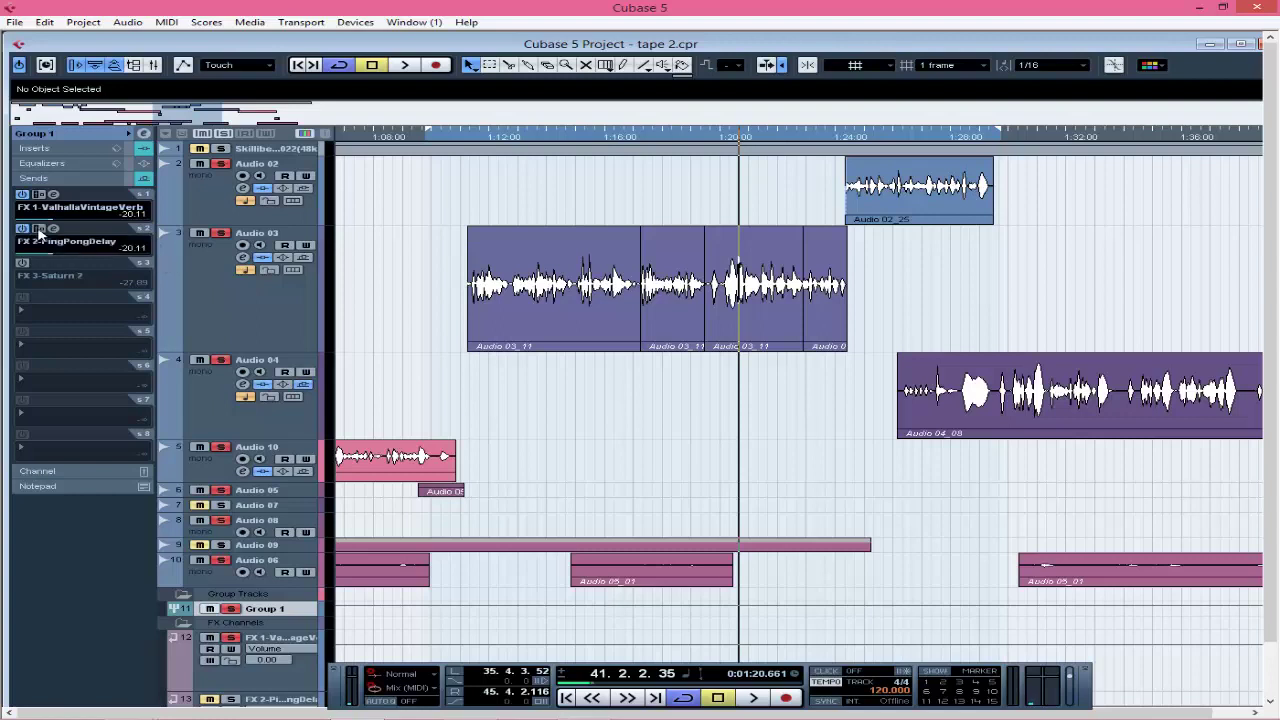
click(55, 230)
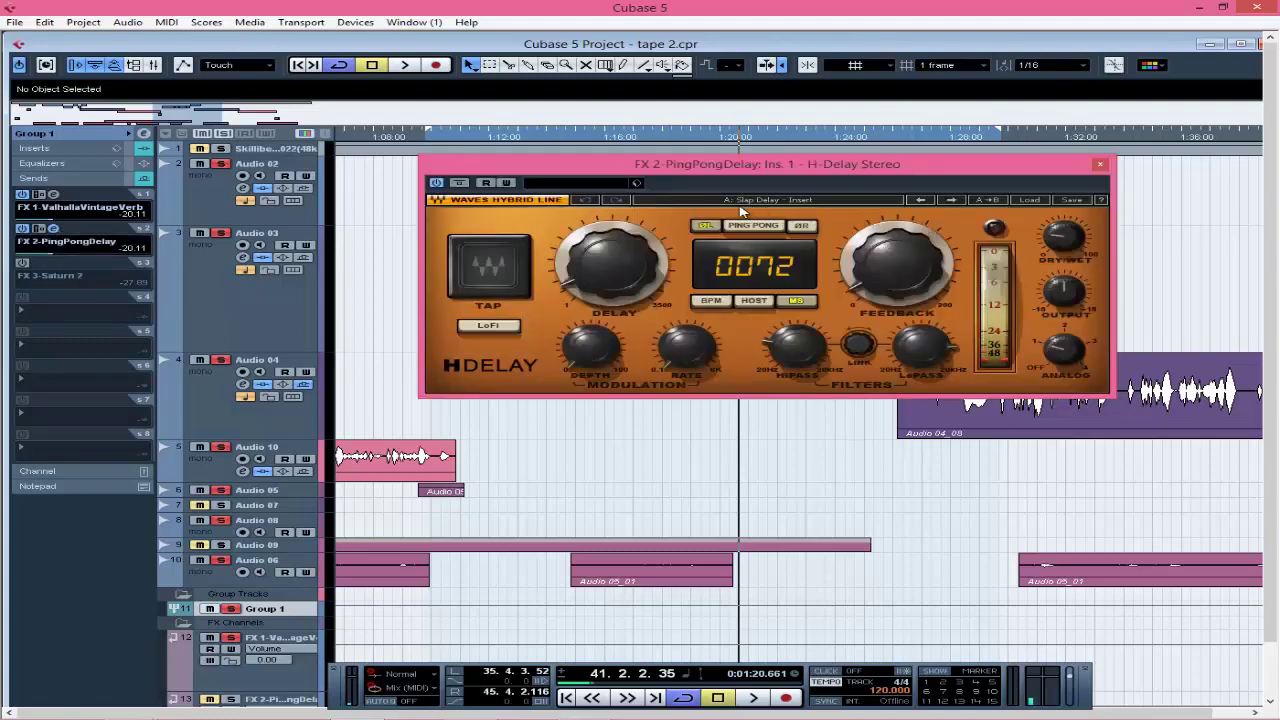
click(1024, 202)
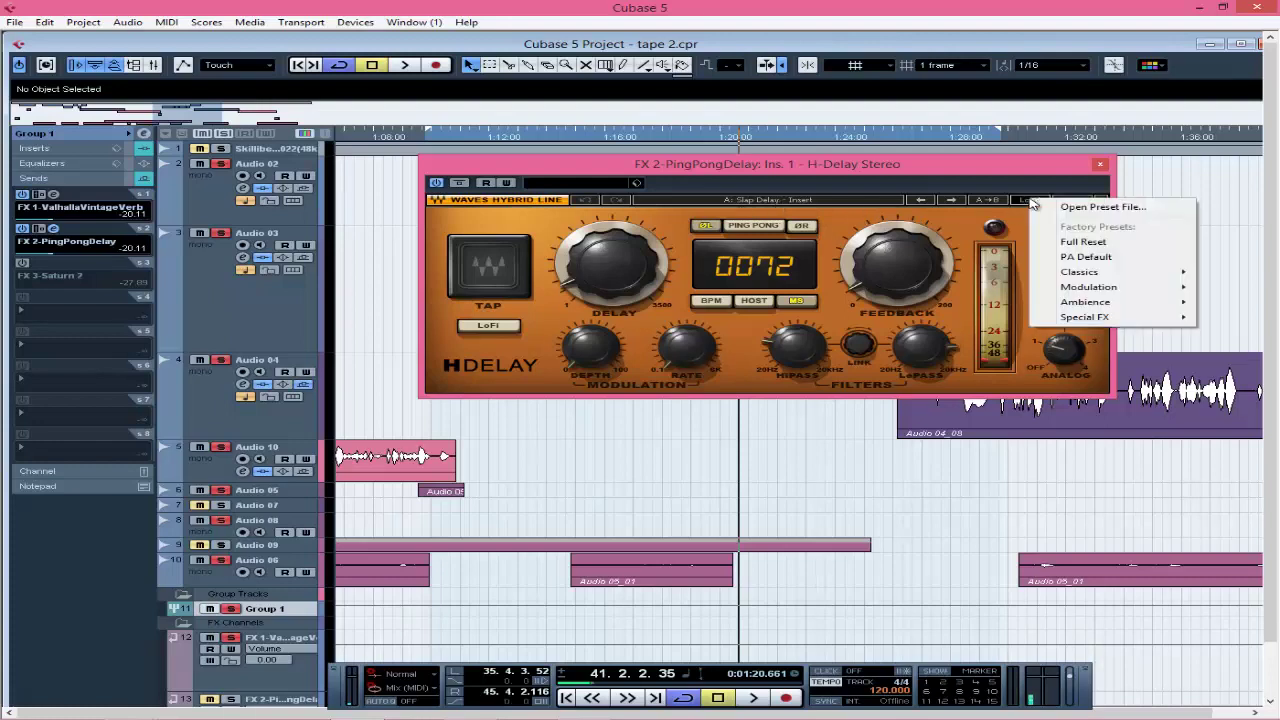
mouse_move(1100, 276)
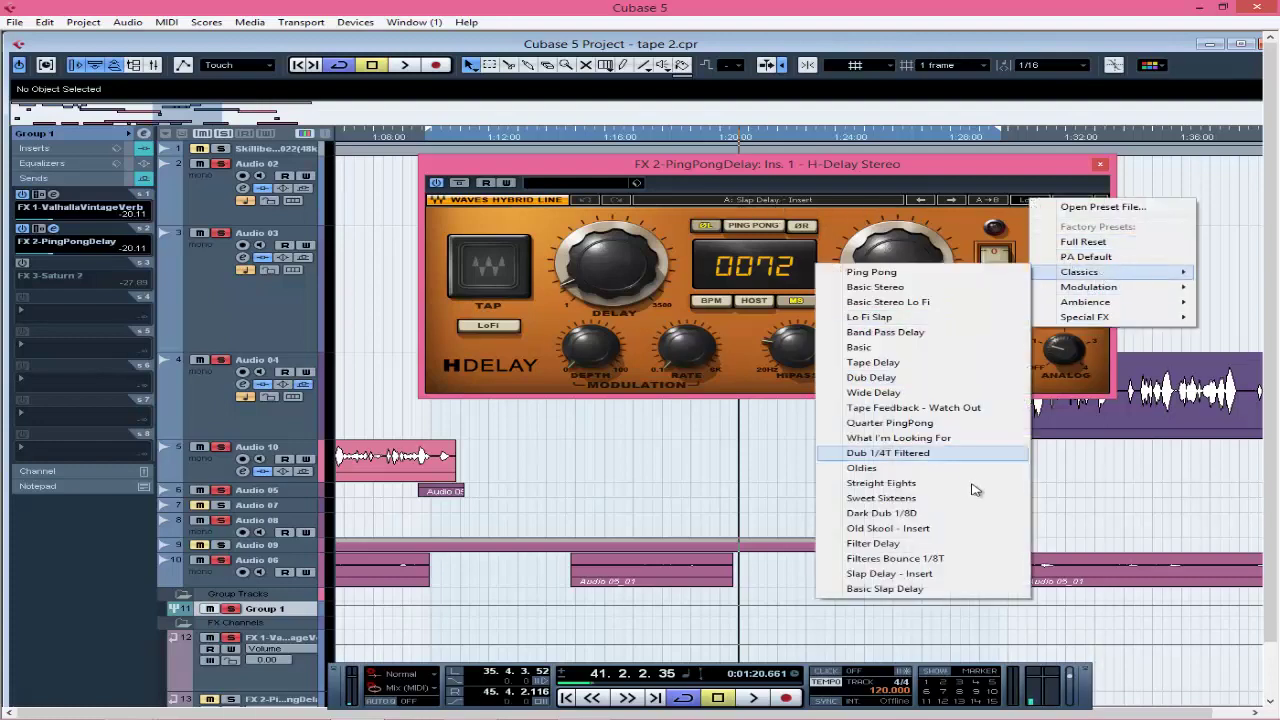
click(874, 173)
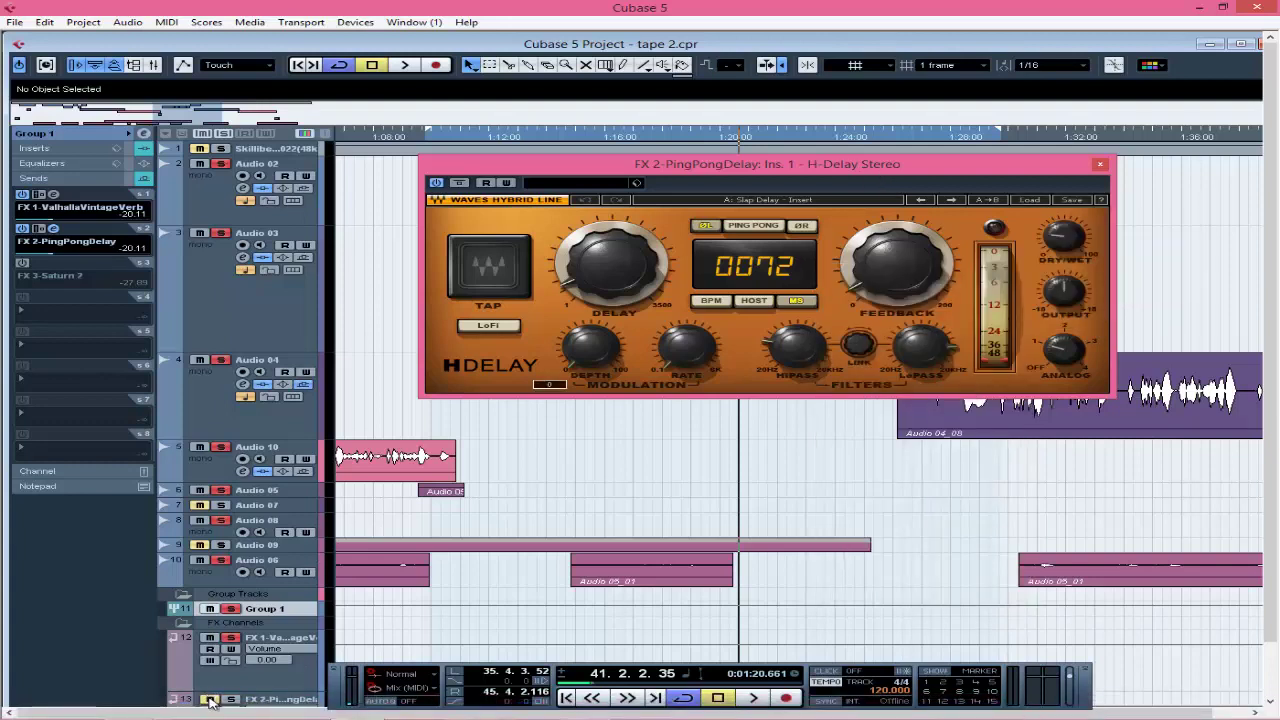
click(1104, 165)
Play the first Audio 03 clip from its start with the reverb and delay sends active, then replay its second half.
click(477, 136)
key(space)
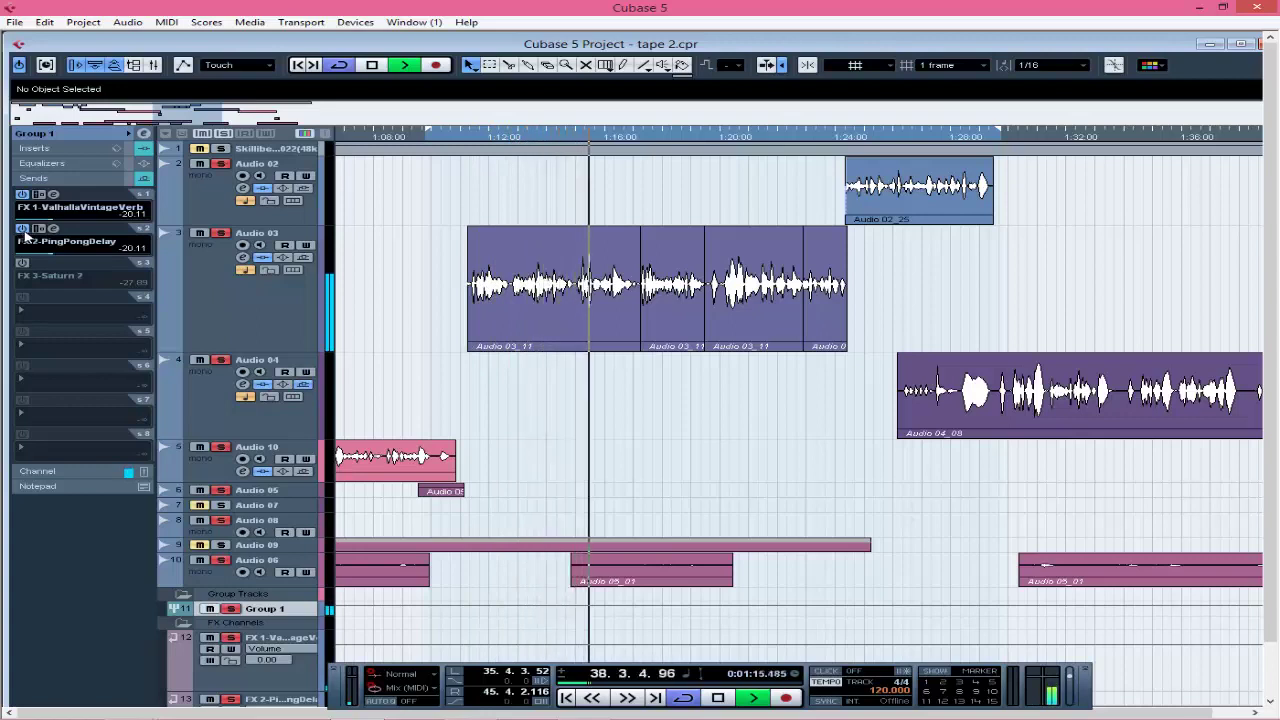
key(space)
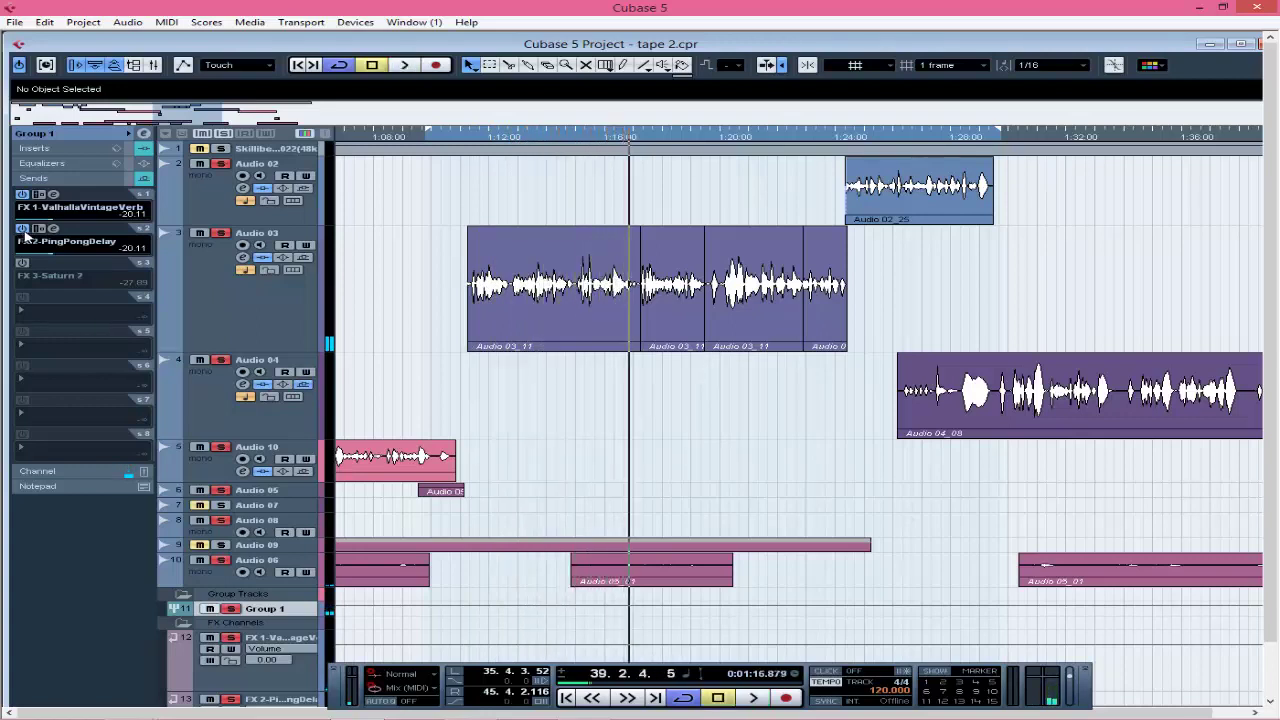
click(594, 136)
key(space)
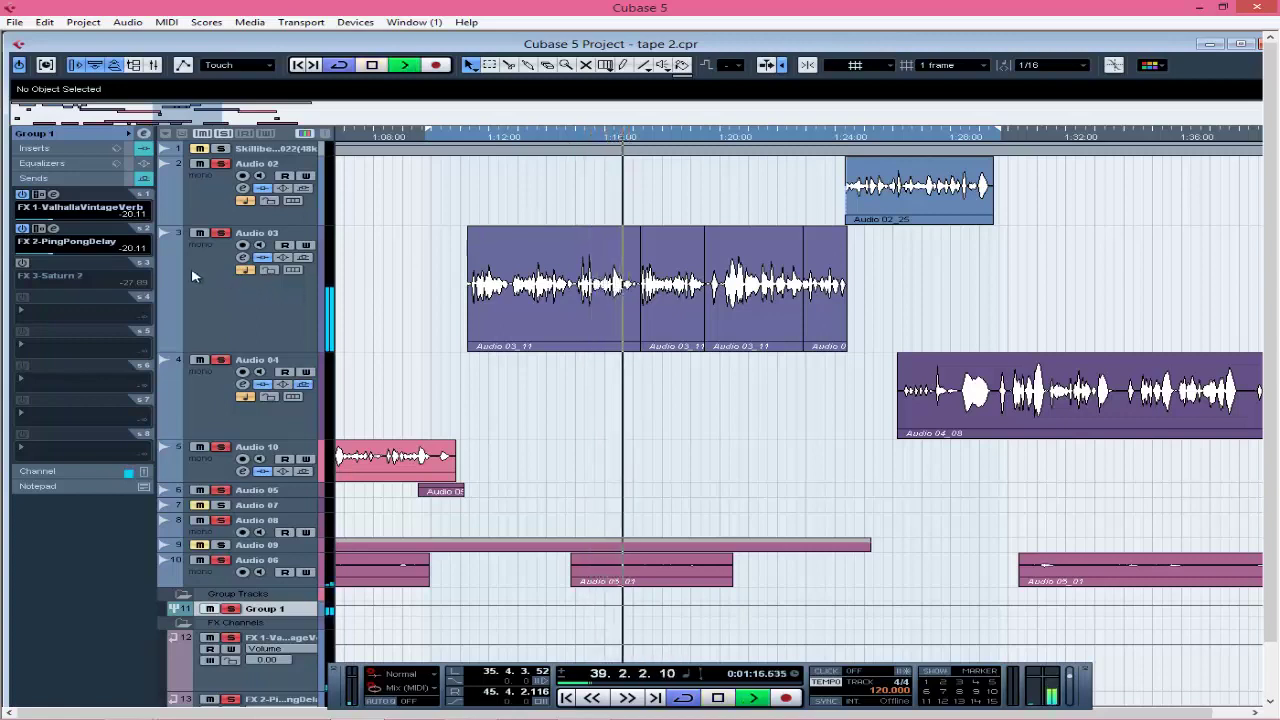
key(space)
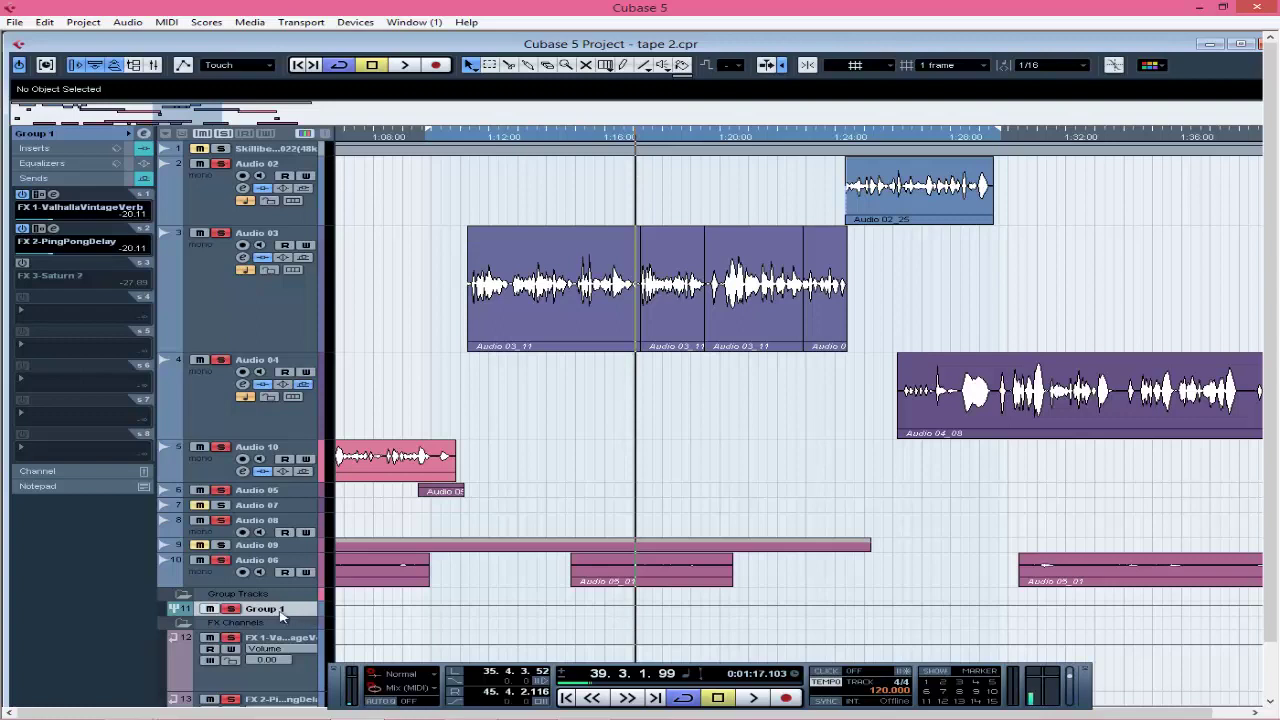
Check the FX 3 Saturn 2 channel, return to Group 1, and switch on its Saturn 2 send.
scroll(281, 615, down, 3)
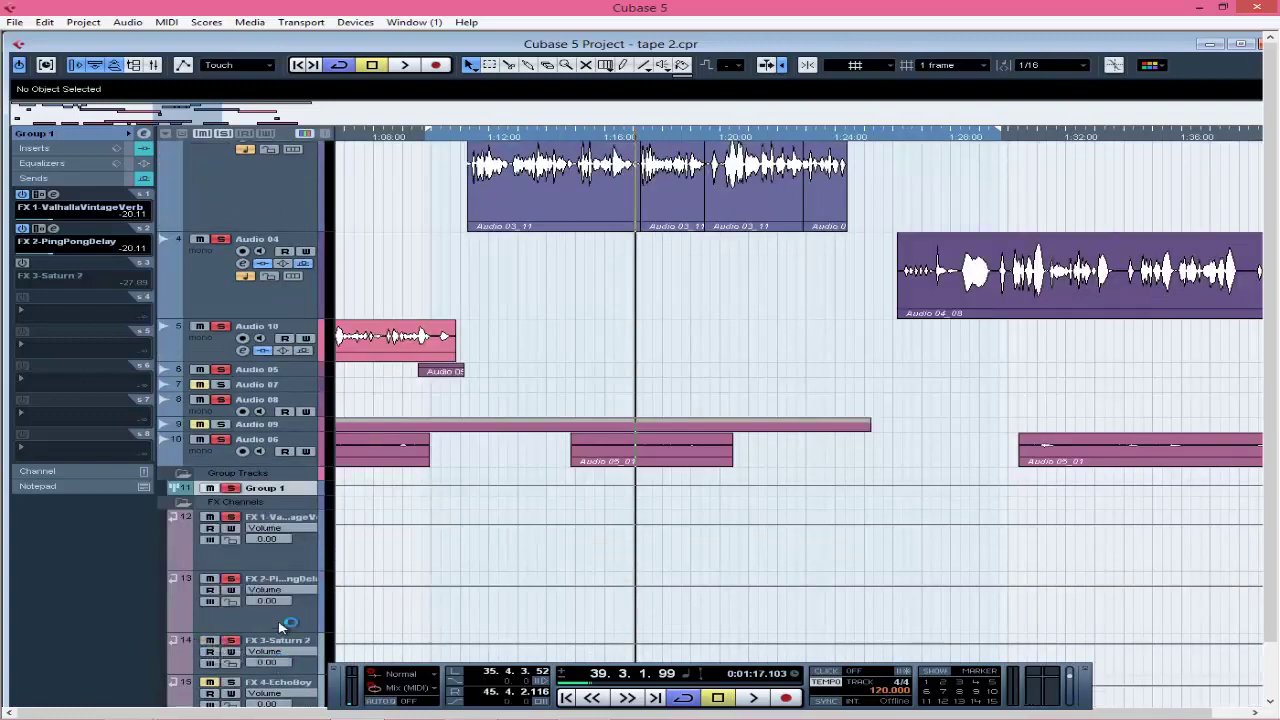
click(280, 628)
click(300, 642)
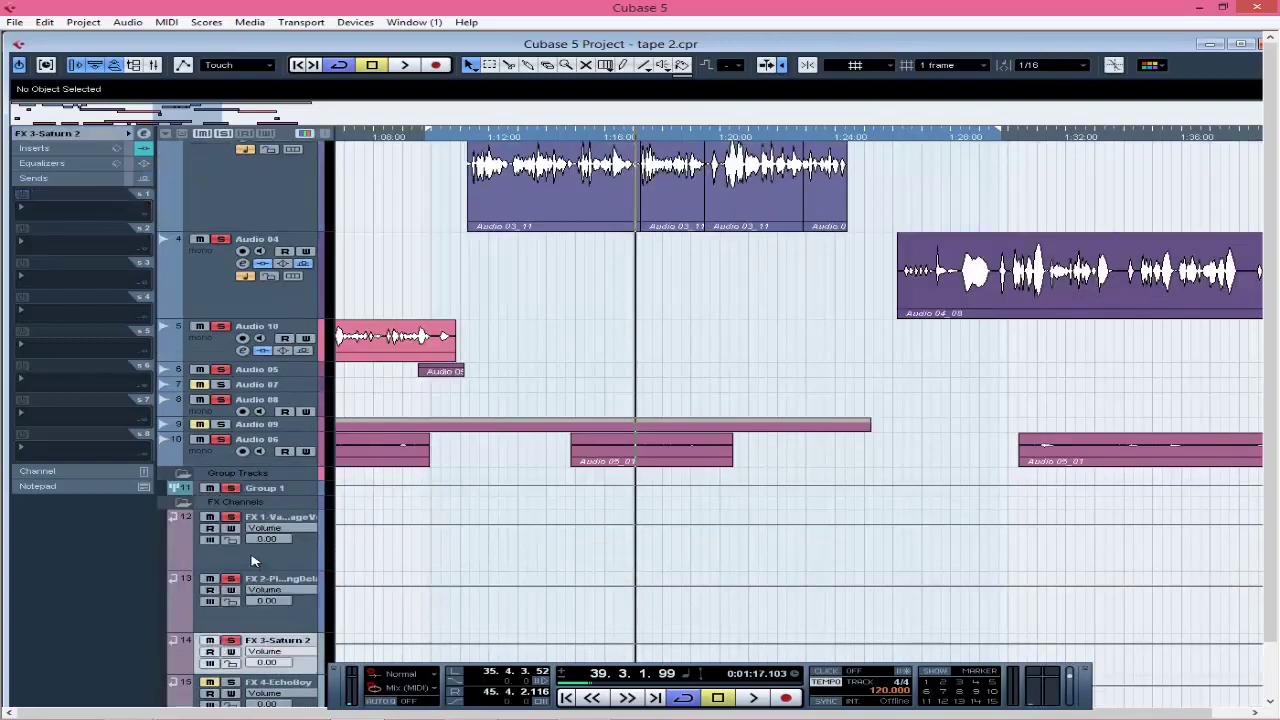
click(296, 493)
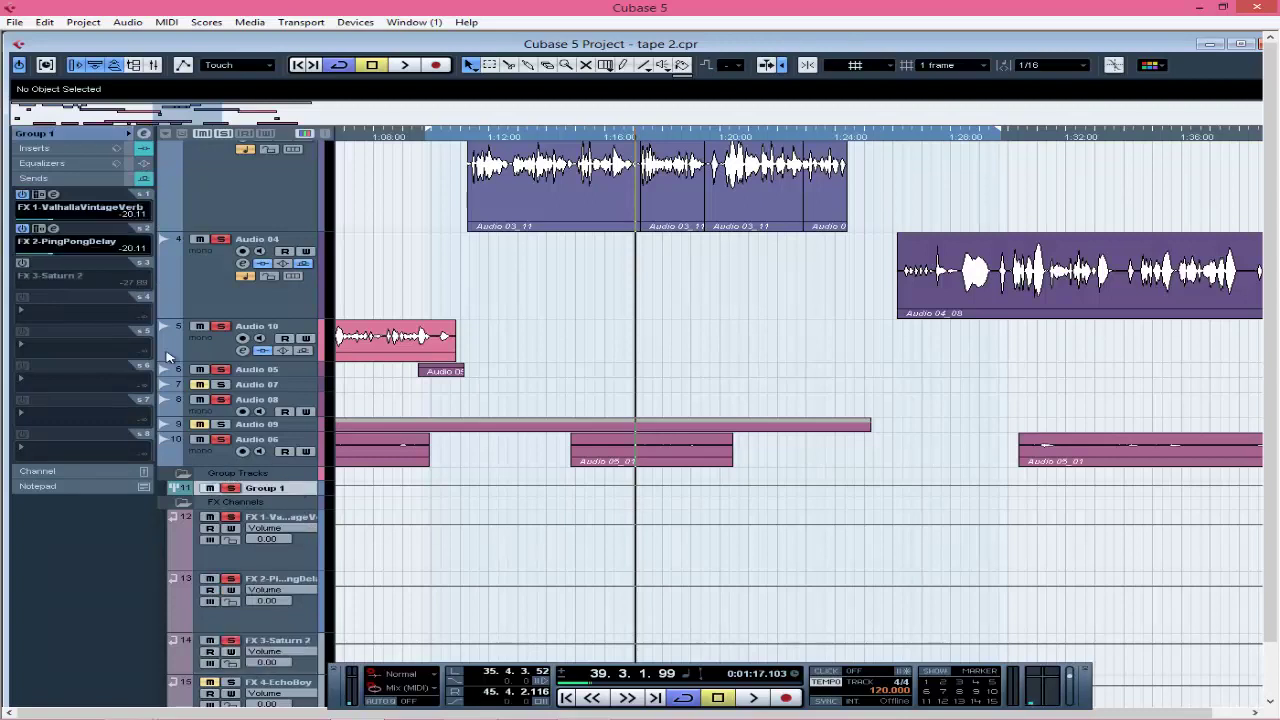
click(25, 263)
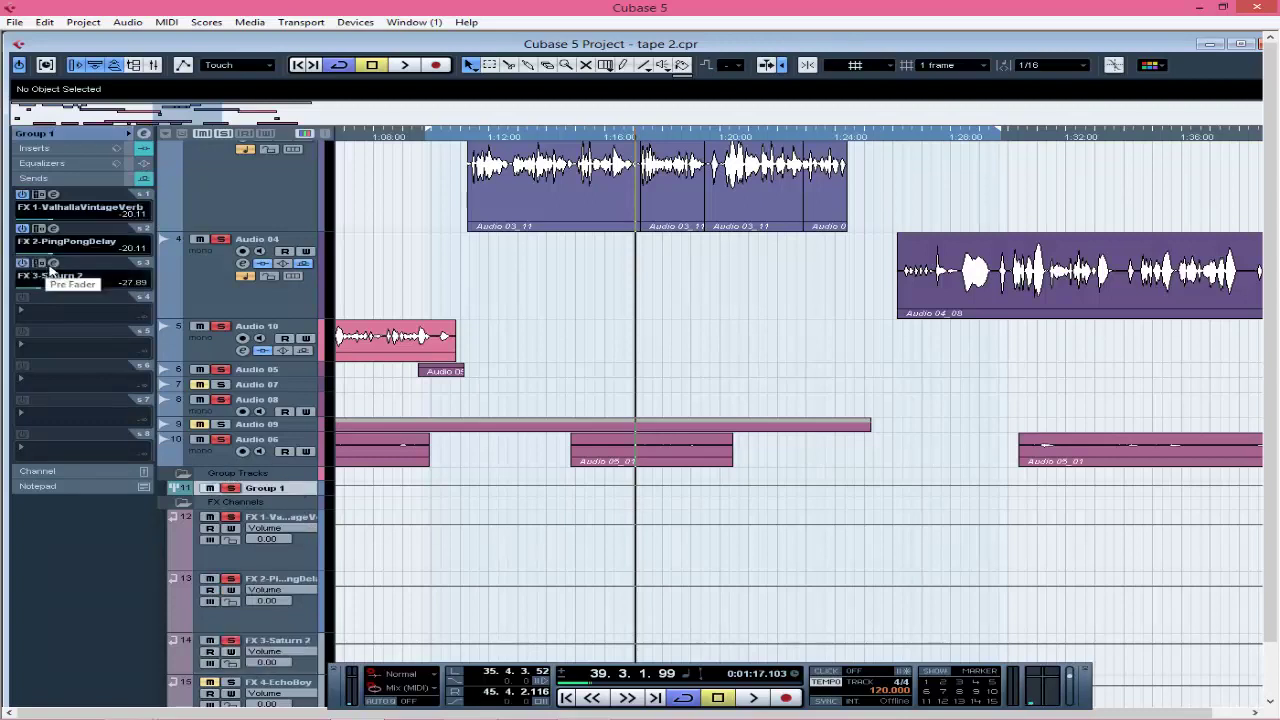
Review the Saturn 2 plug-in on the FX 3 send, including its saturation styles, leaving Gentle Saturation selected and closing the window.
click(54, 263)
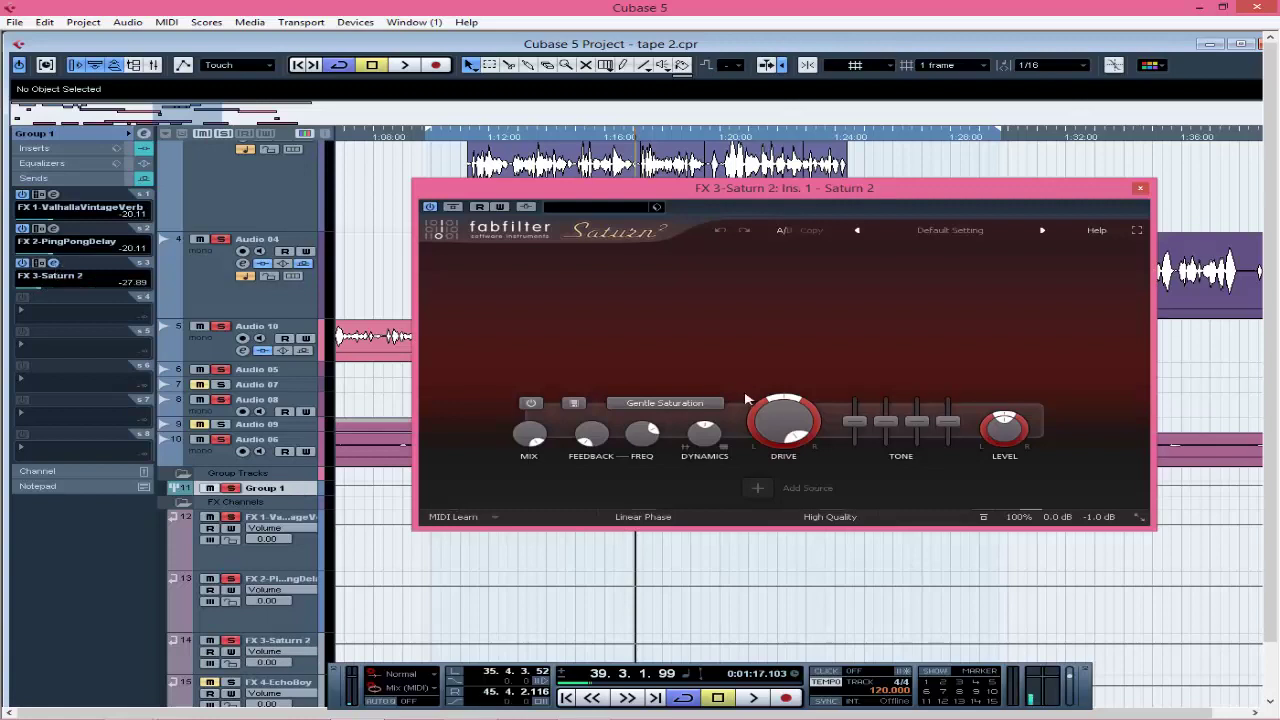
click(705, 403)
mouse_move(718, 466)
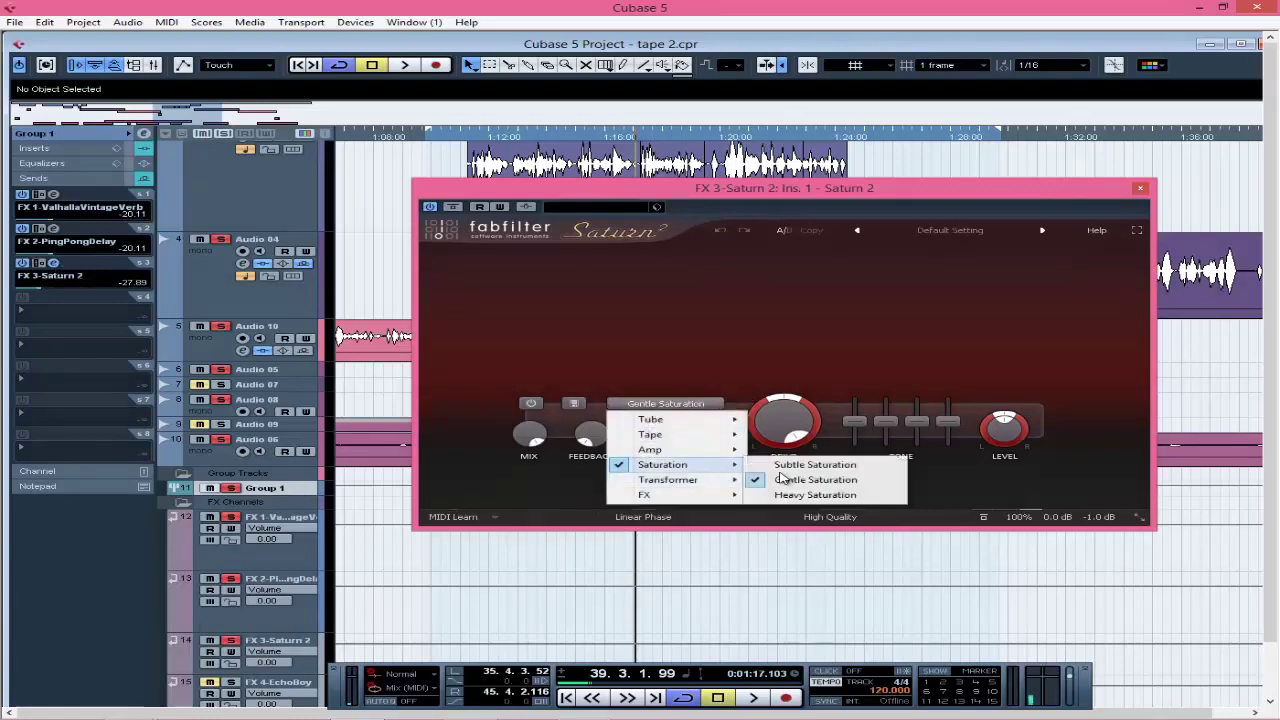
click(860, 212)
mouse_move(797, 445)
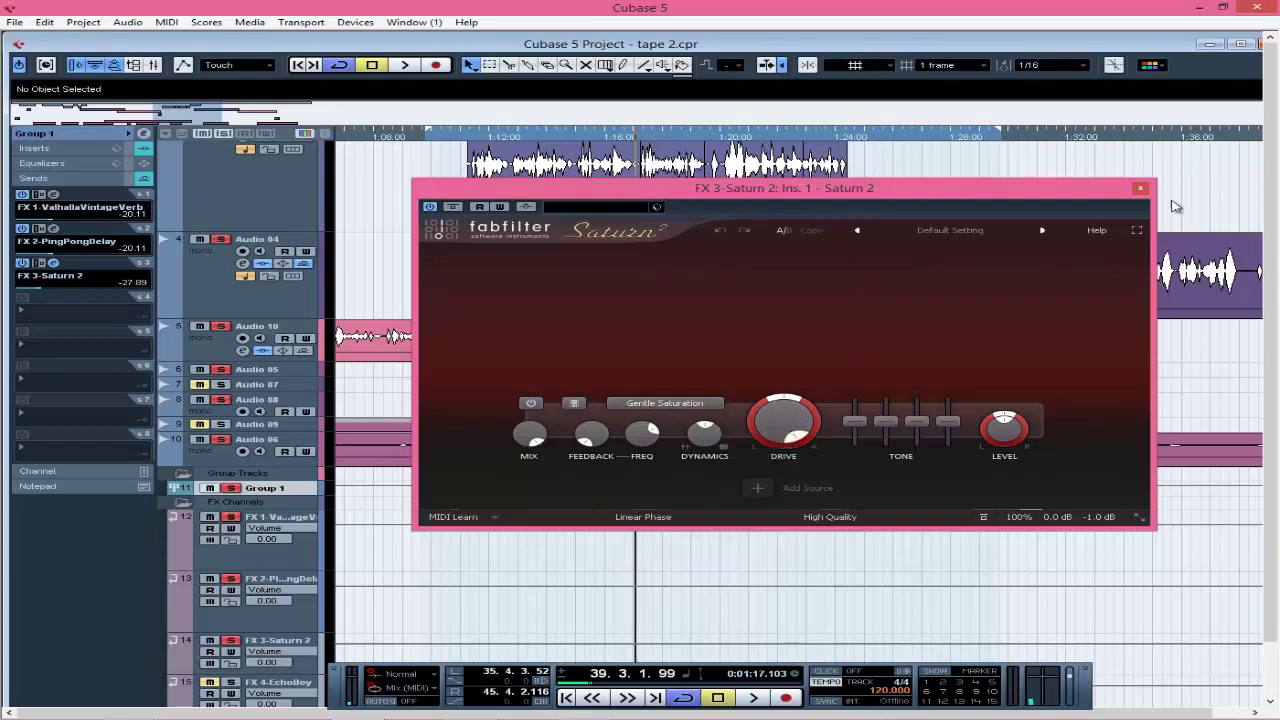
click(1141, 189)
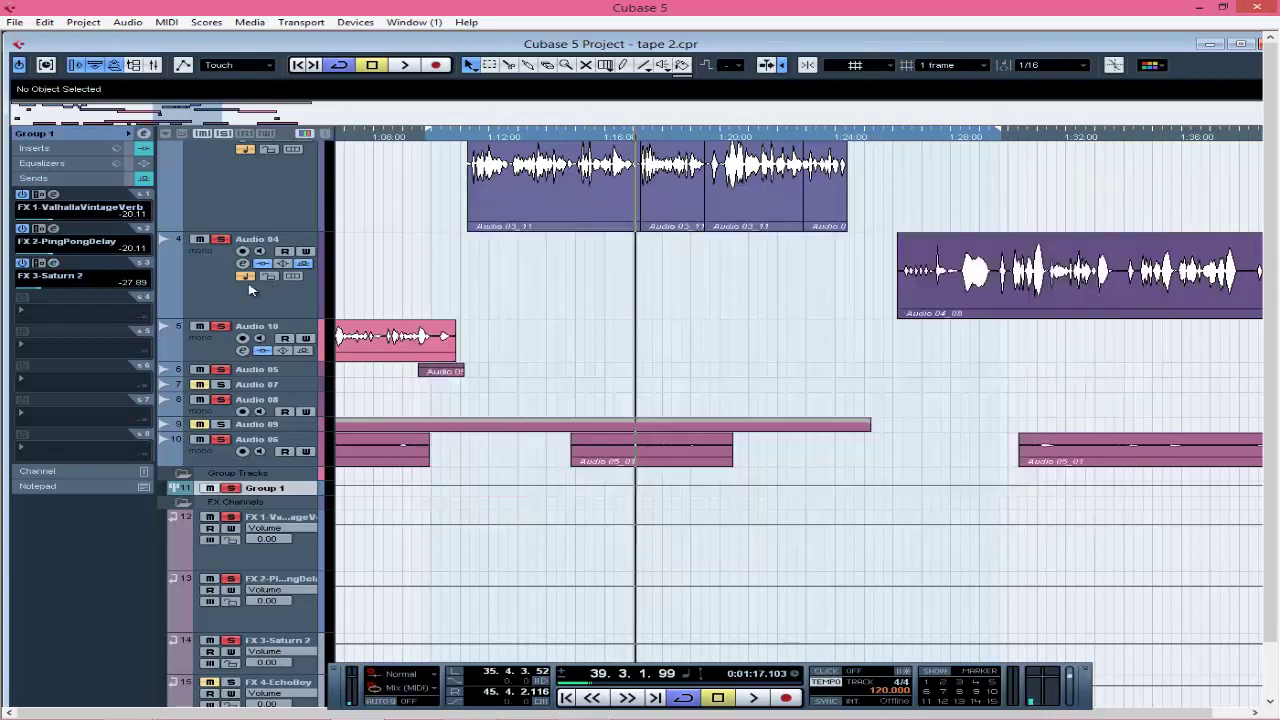
click(54, 263)
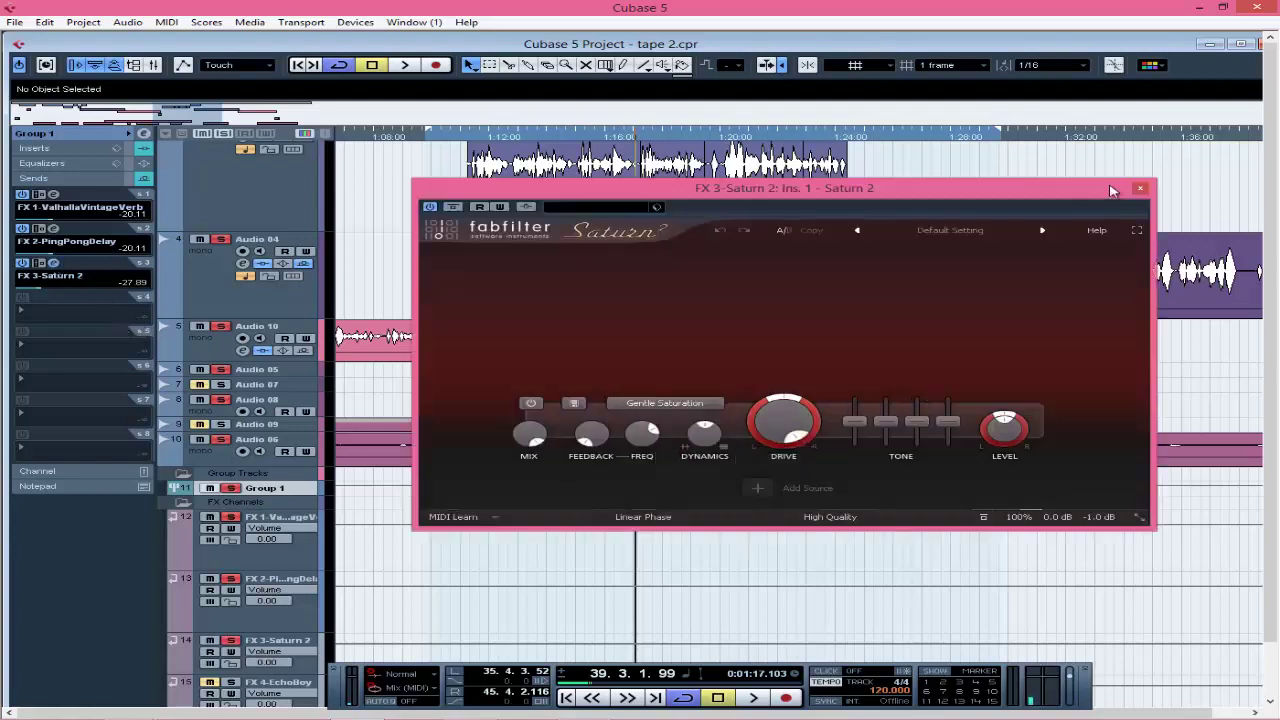
click(1140, 188)
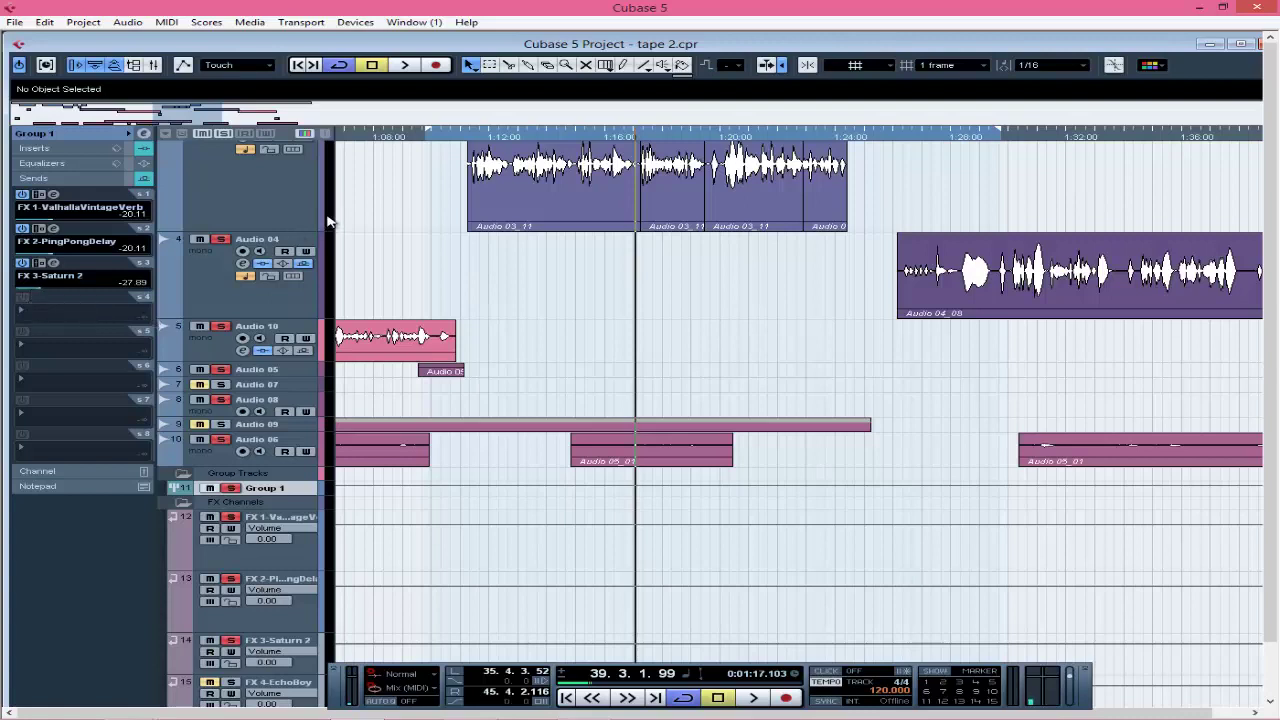
Compare playback from the start of the first Audio 03 clip with Group 1's Saturn 2 send on and off, leaving it on.
click(463, 137)
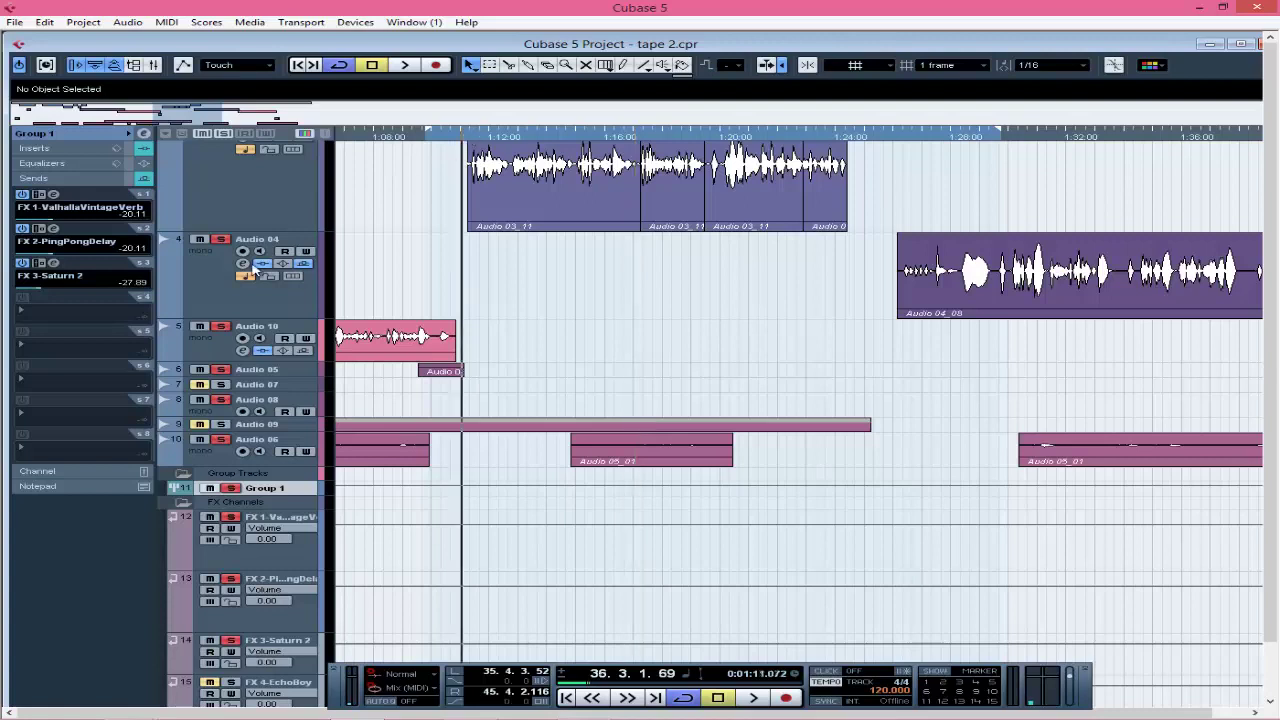
key(space)
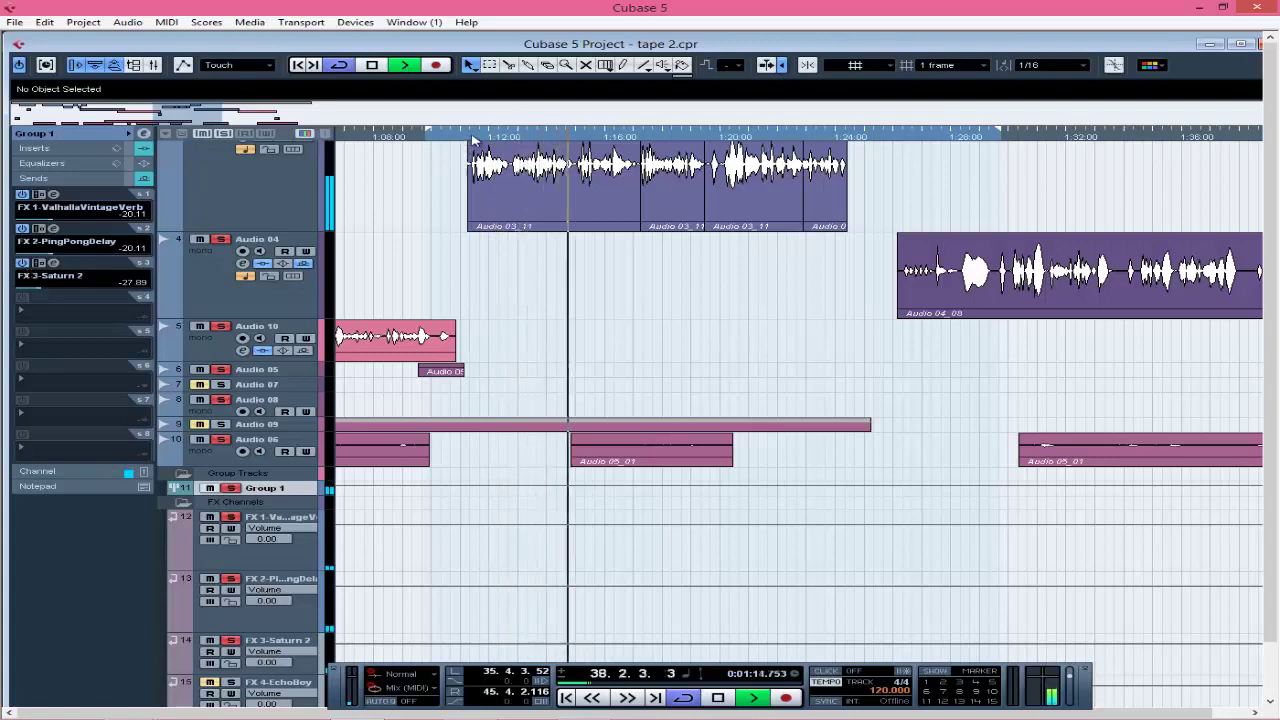
key(space)
click(22, 263)
key(space)
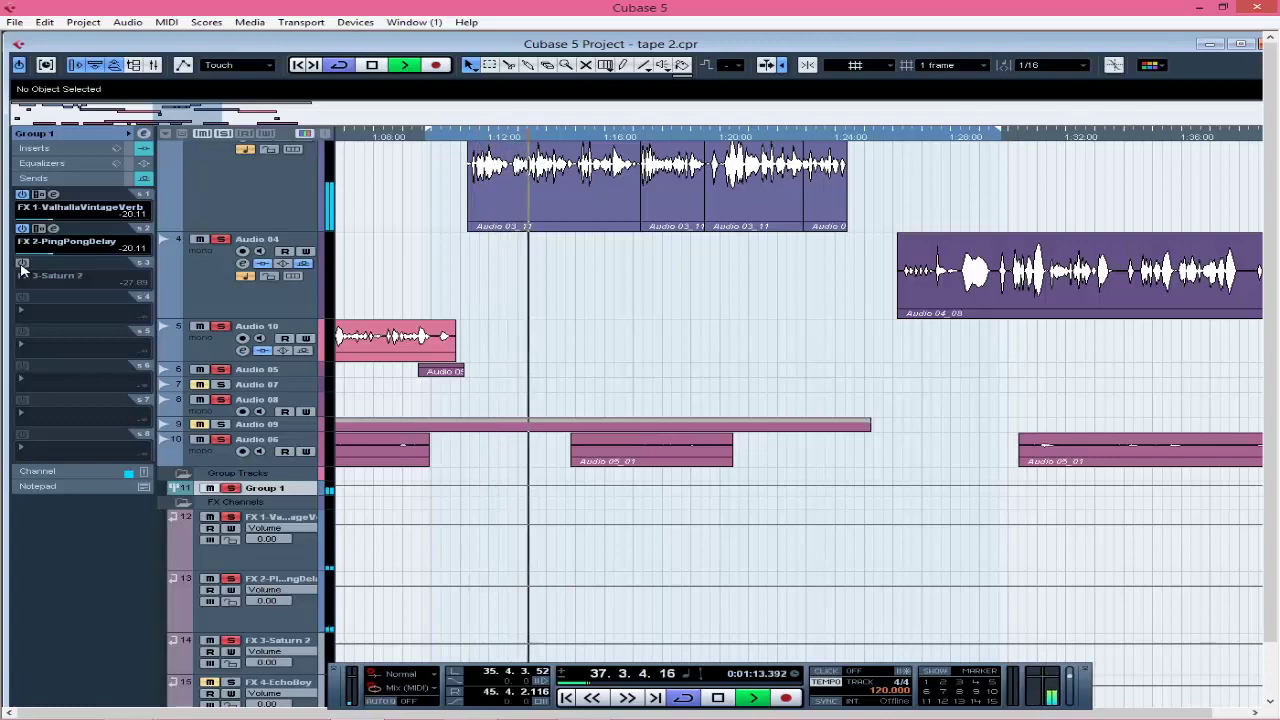
key(space)
click(22, 263)
click(22, 263)
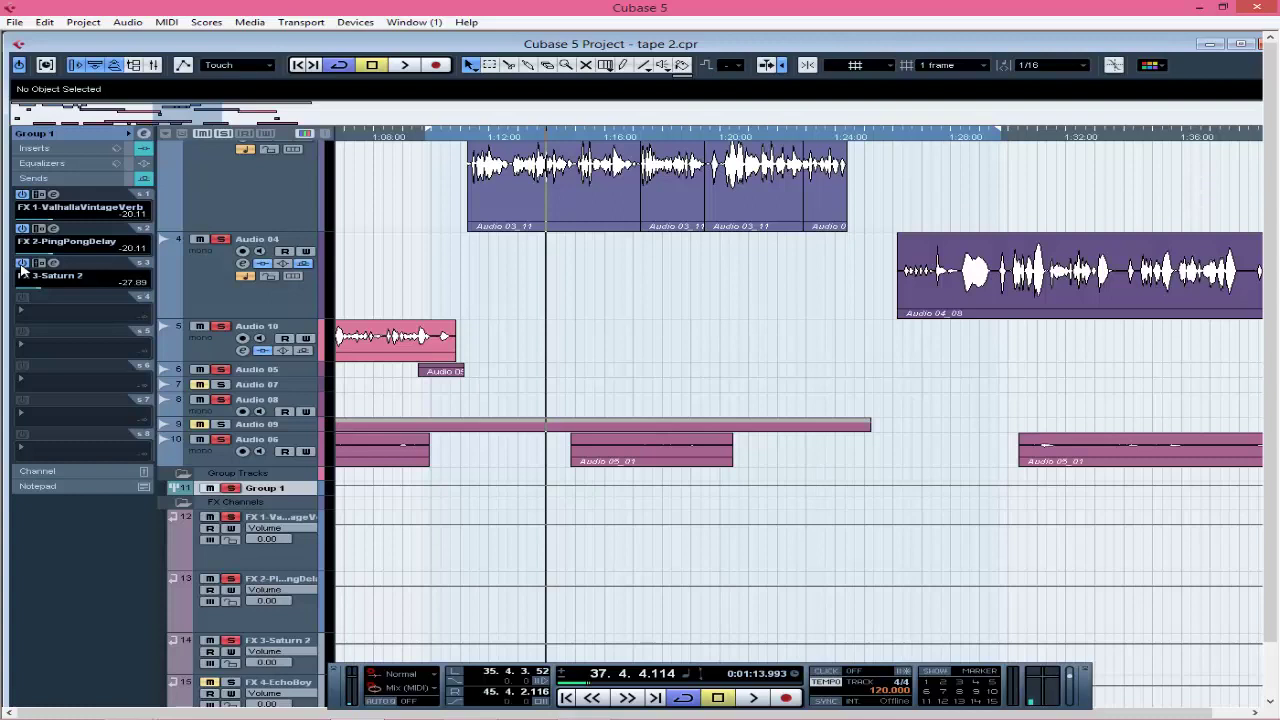
Show the inserts of the FX 4 EchoBoy channel, zoom out the arrangement, and maximize the project window.
click(291, 690)
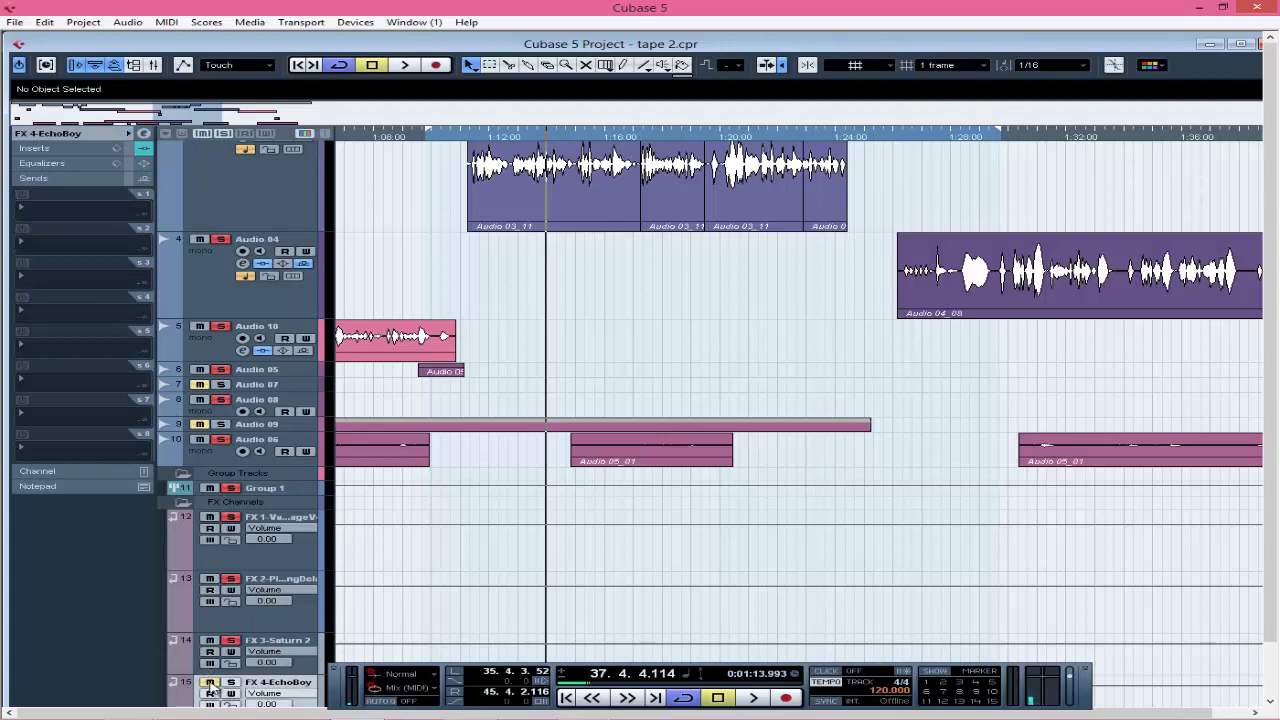
click(62, 149)
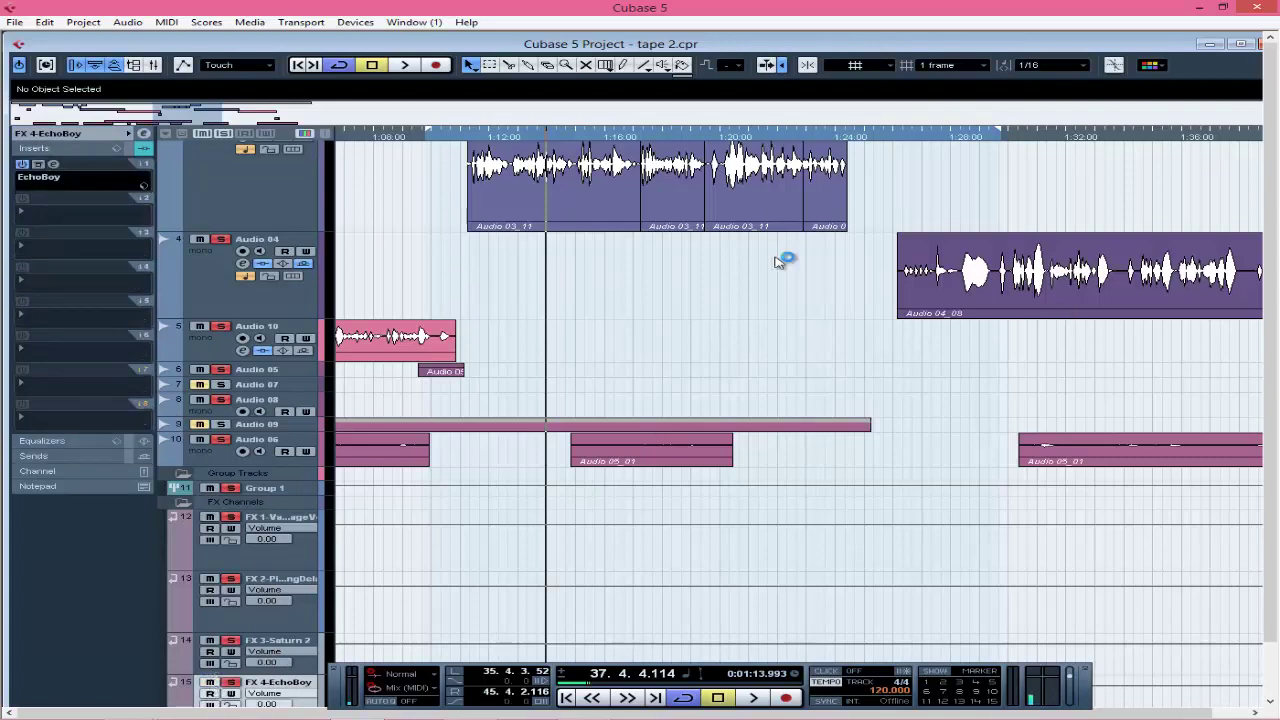
drag(222, 118, 636, 110)
double_click(622, 46)
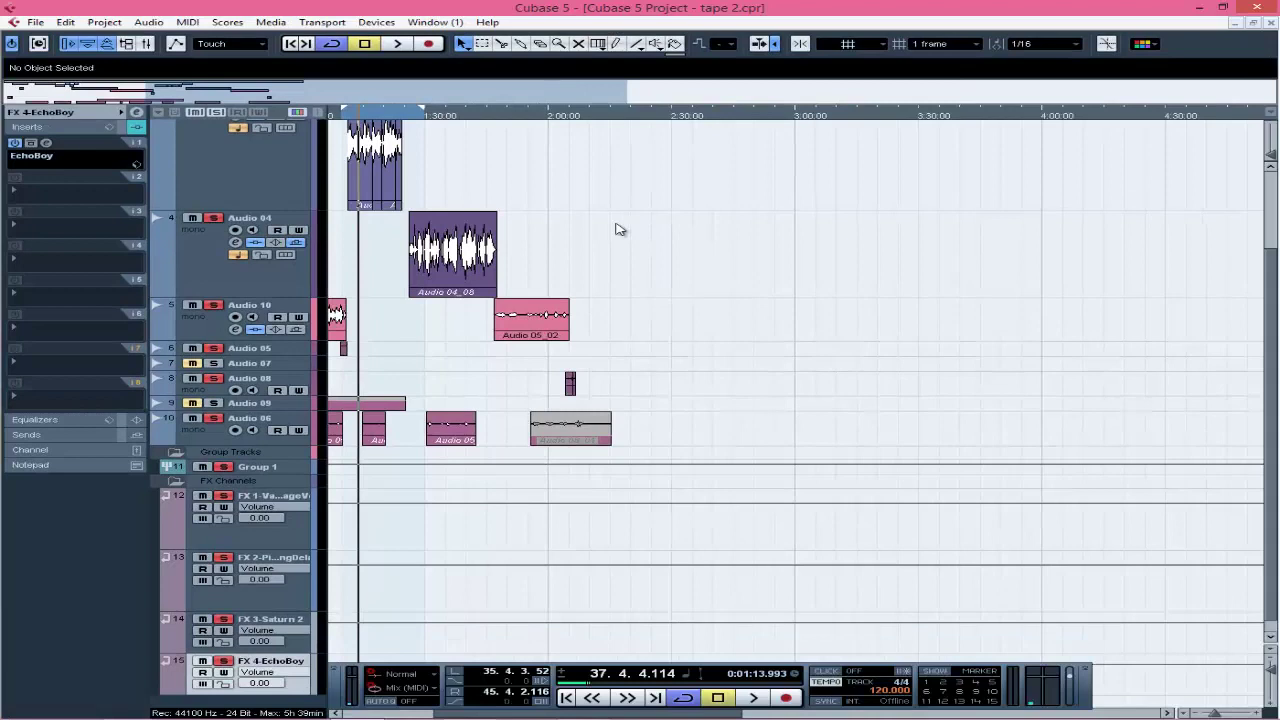
Collapse the FX Channels folder, keep Group Tracks expanded, and select Group 1 with solo cleared on all tracks.
click(176, 481)
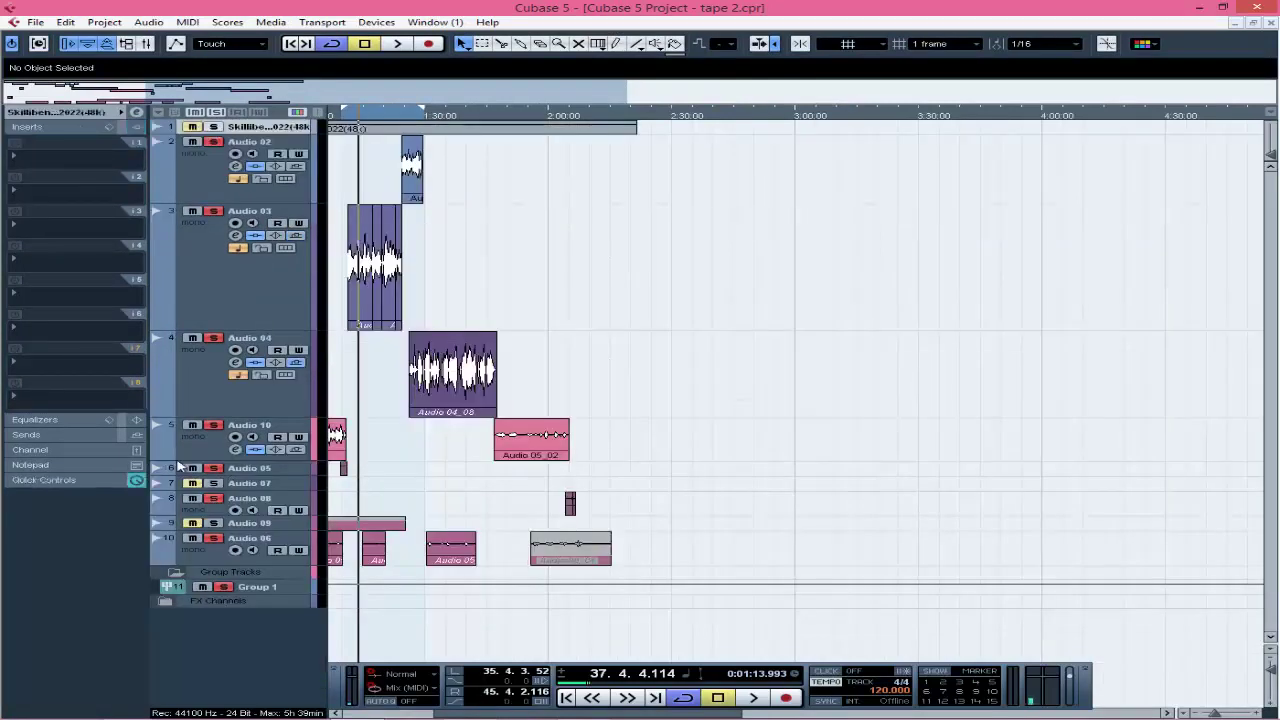
click(174, 572)
click(166, 576)
click(234, 590)
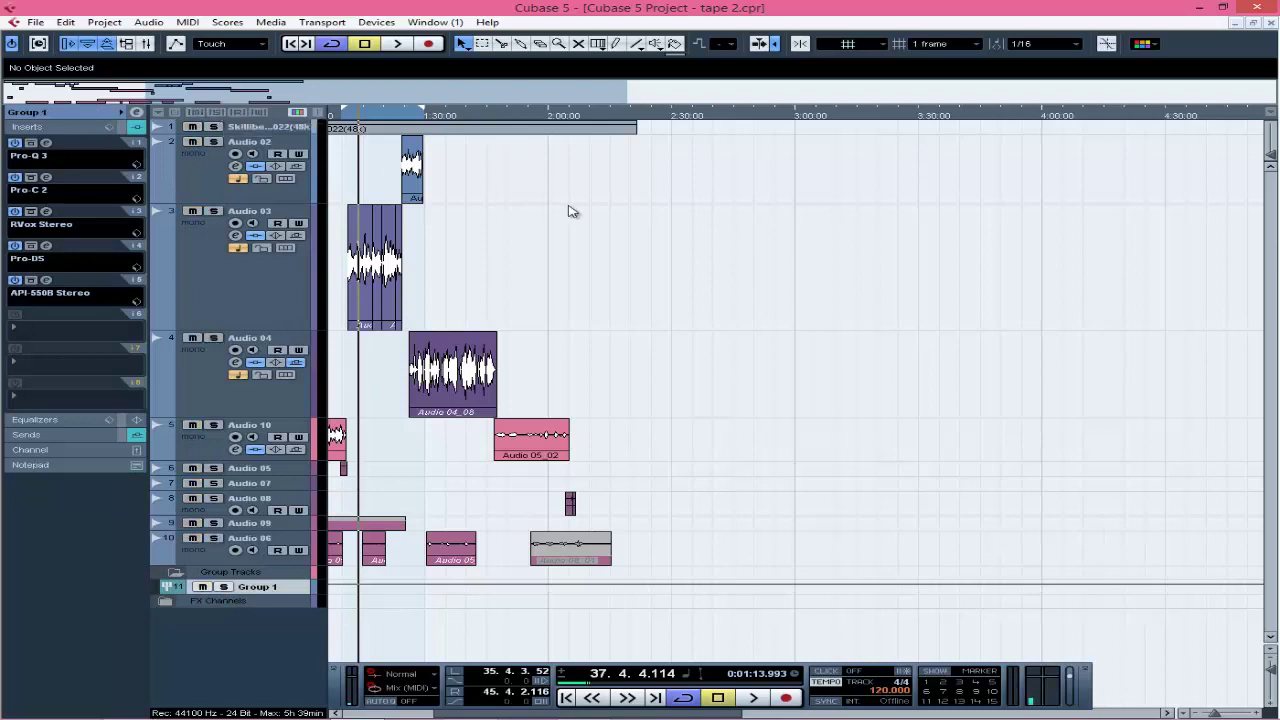
Reduce all tracks to minimum height, then enlarge the Audio 03 and Audio 04 tracks with the arrangement's vocal clips in view.
click(254, 310)
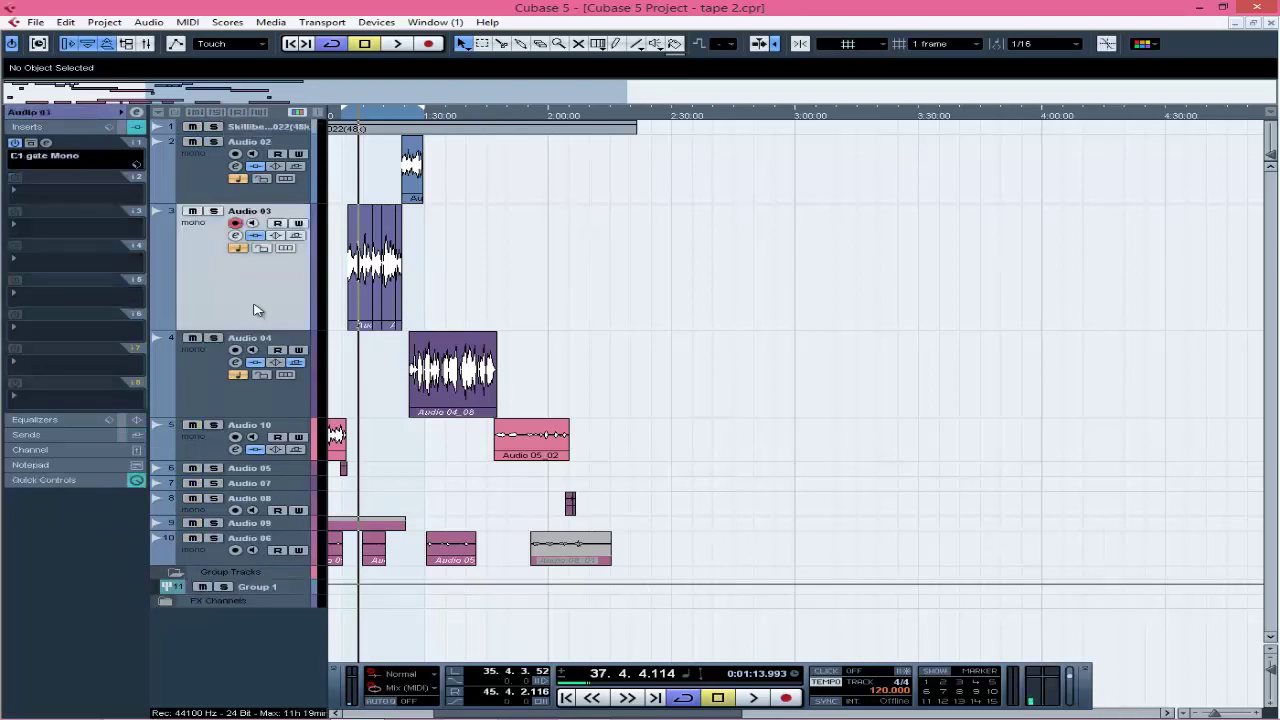
key(shift+h)
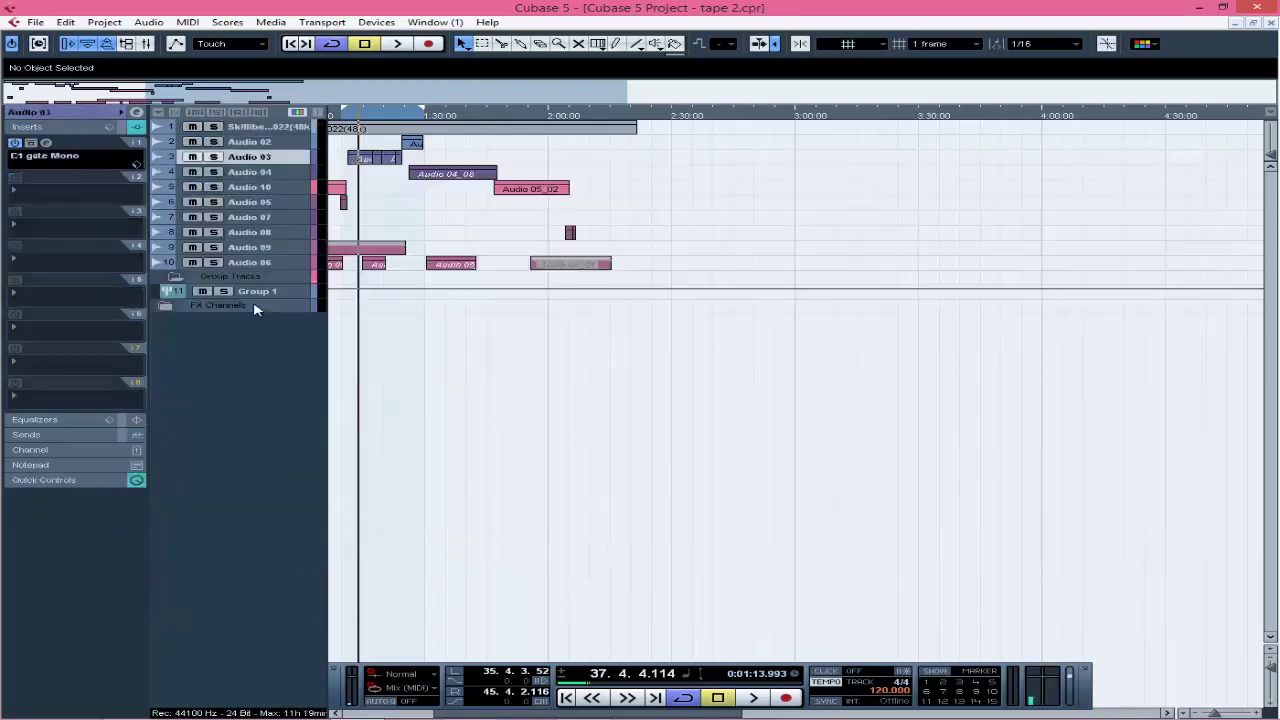
key(h)
key(h)
key(h)
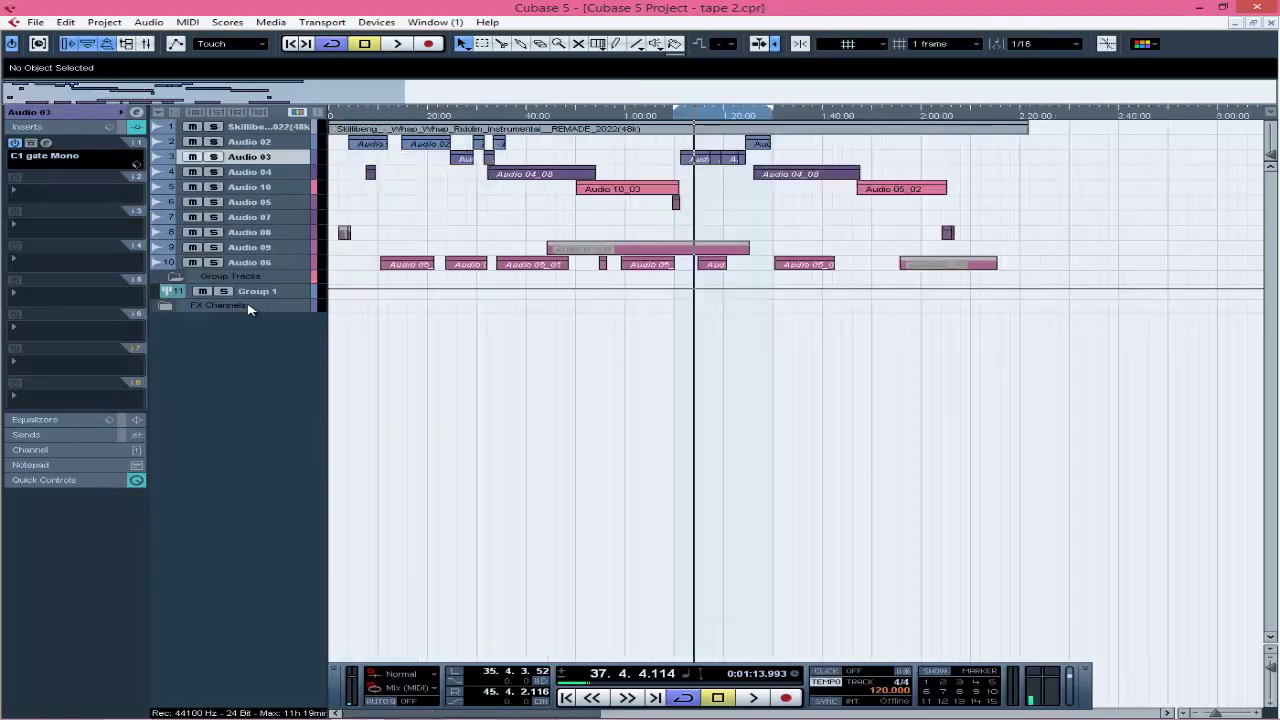
drag(274, 163, 295, 304)
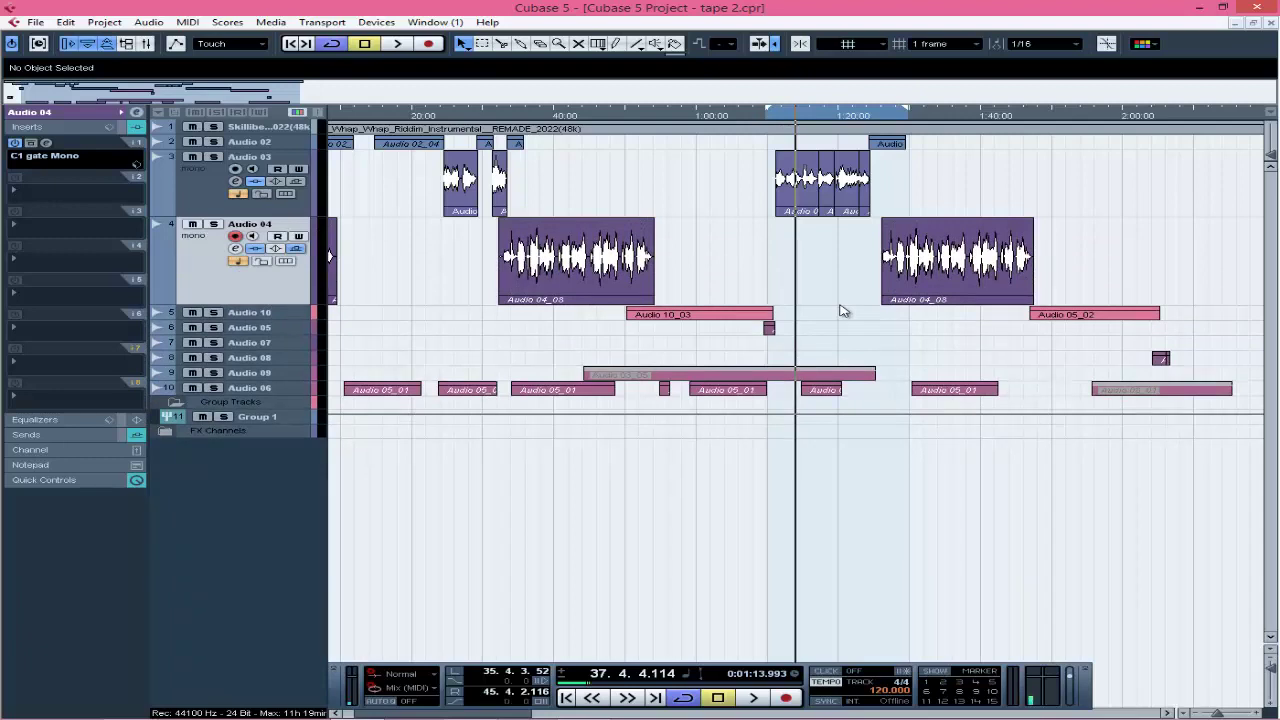
Play the full mix with the instrumental from the left locator at 35.4.3.52.
key(KP_1)
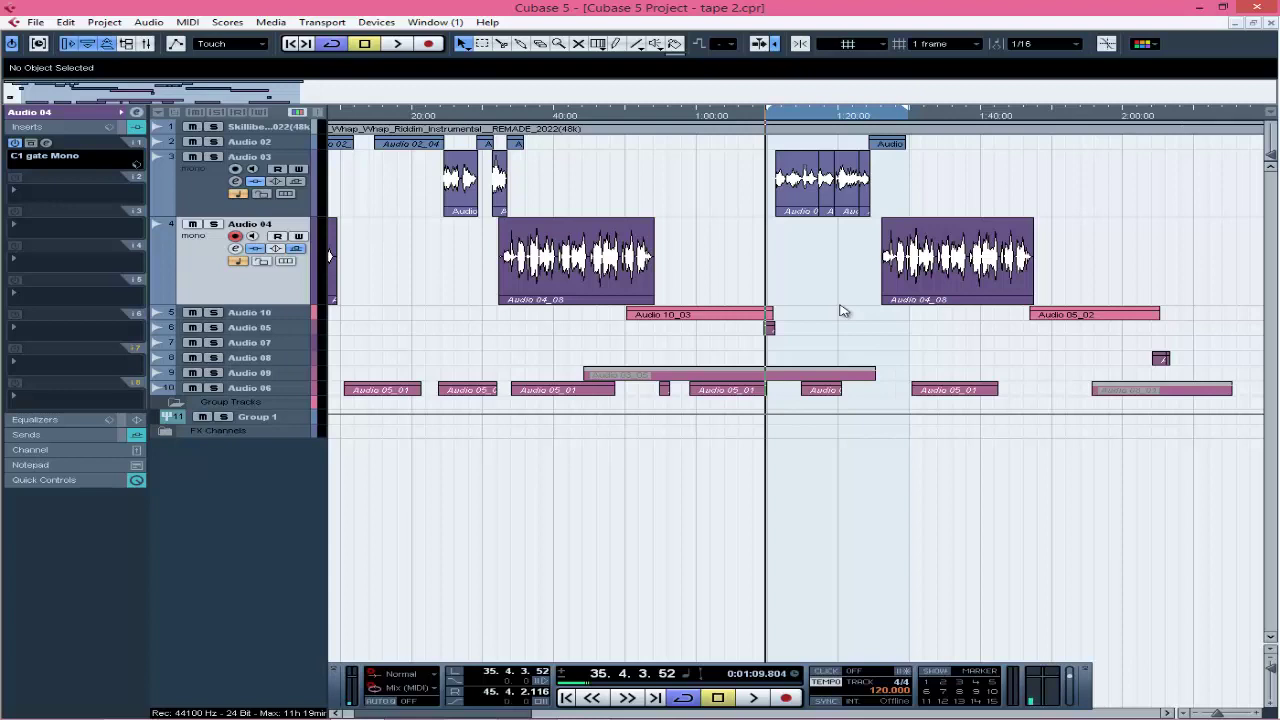
key(space)
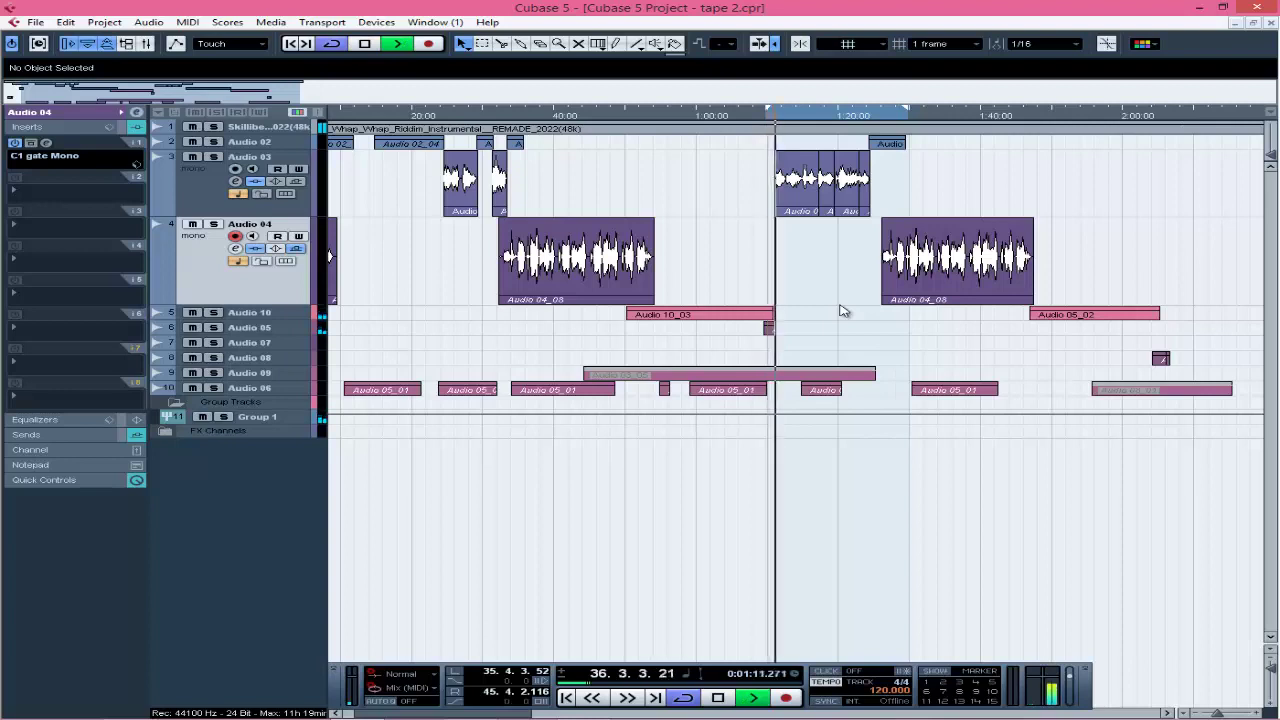